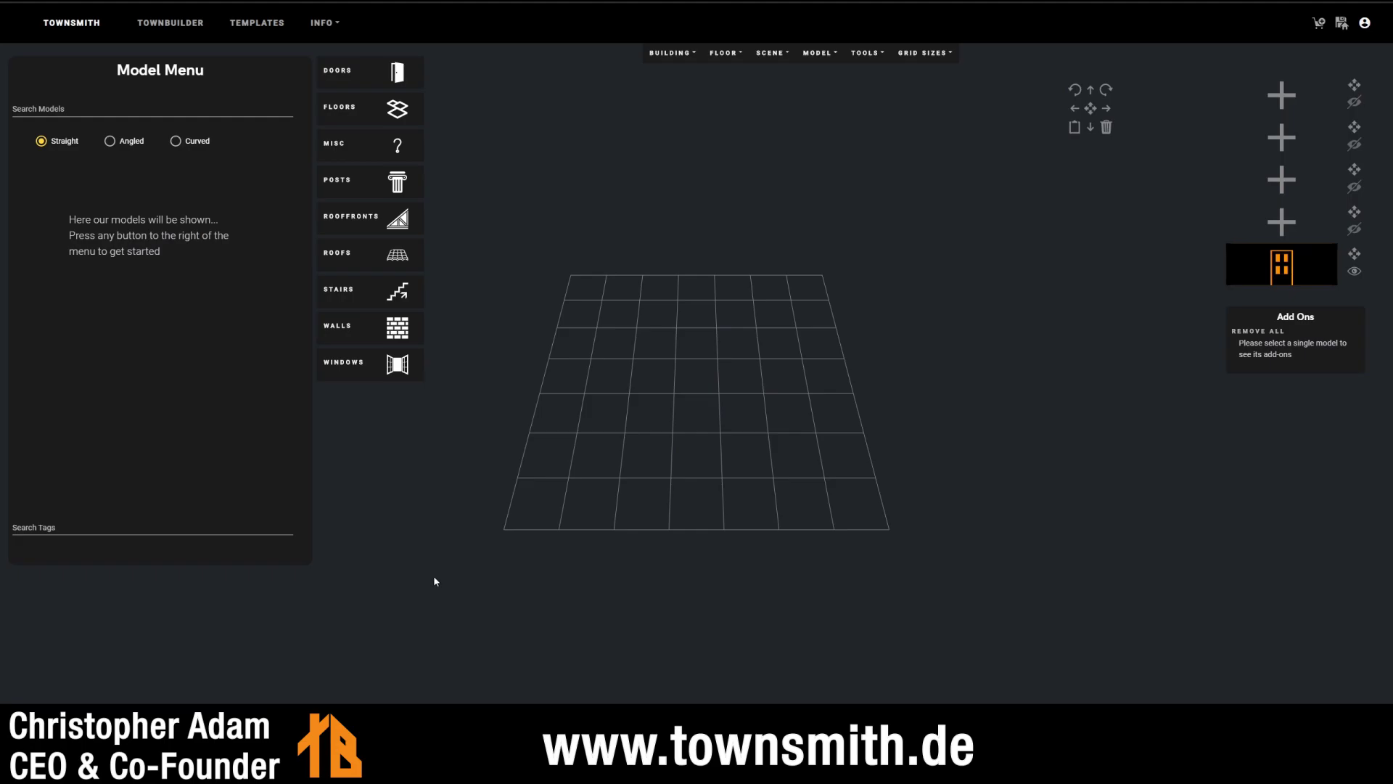
- Leave the empty building for the template library, go to its second page and preview the Wizard Towers template
left_click(255, 24)
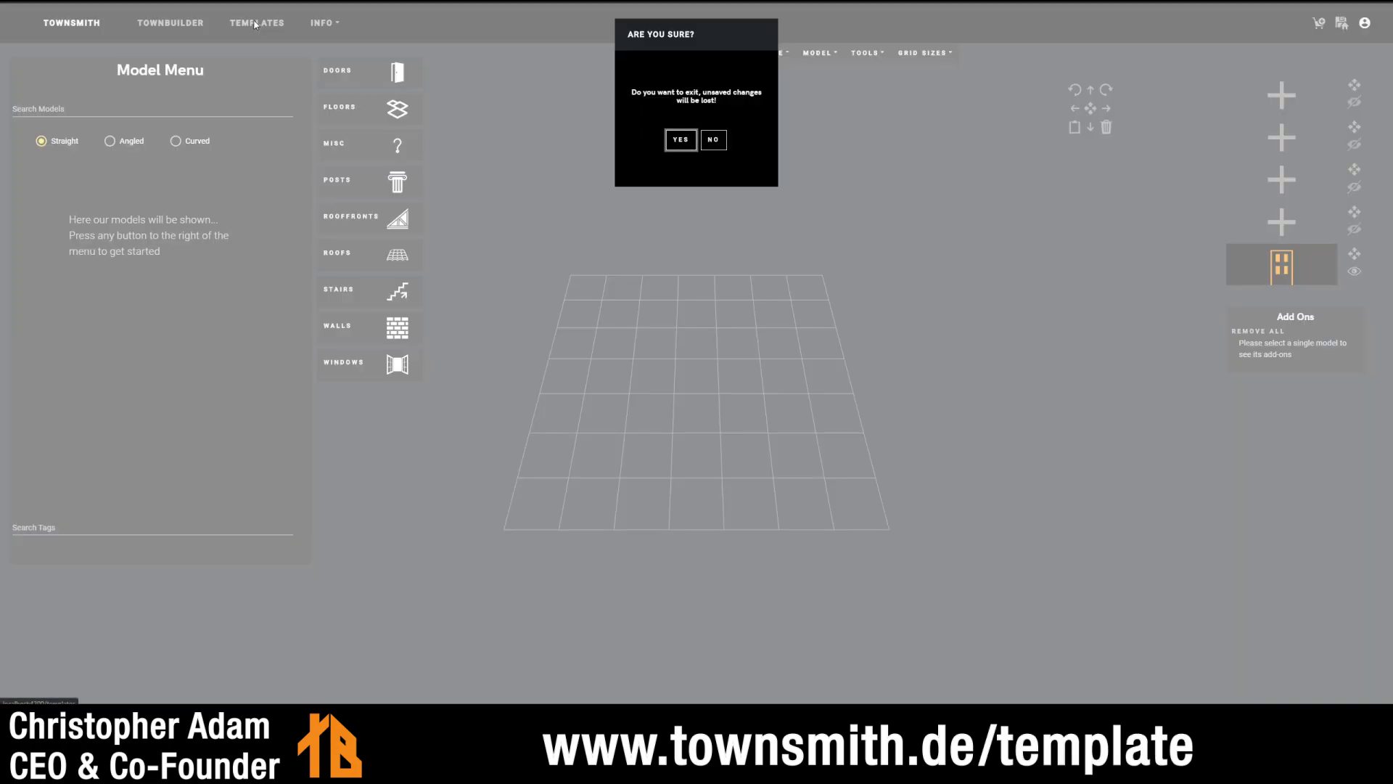
key("Return")
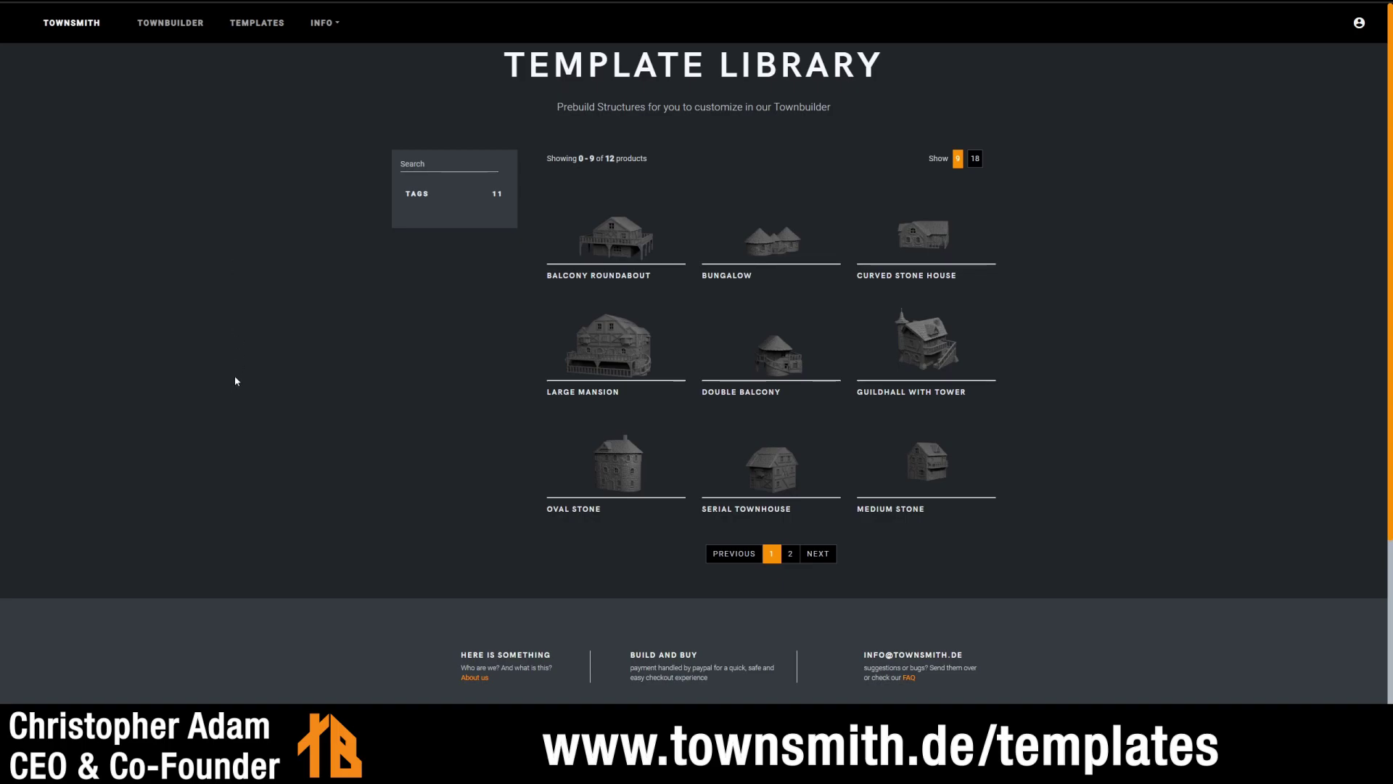
left_click(809, 555)
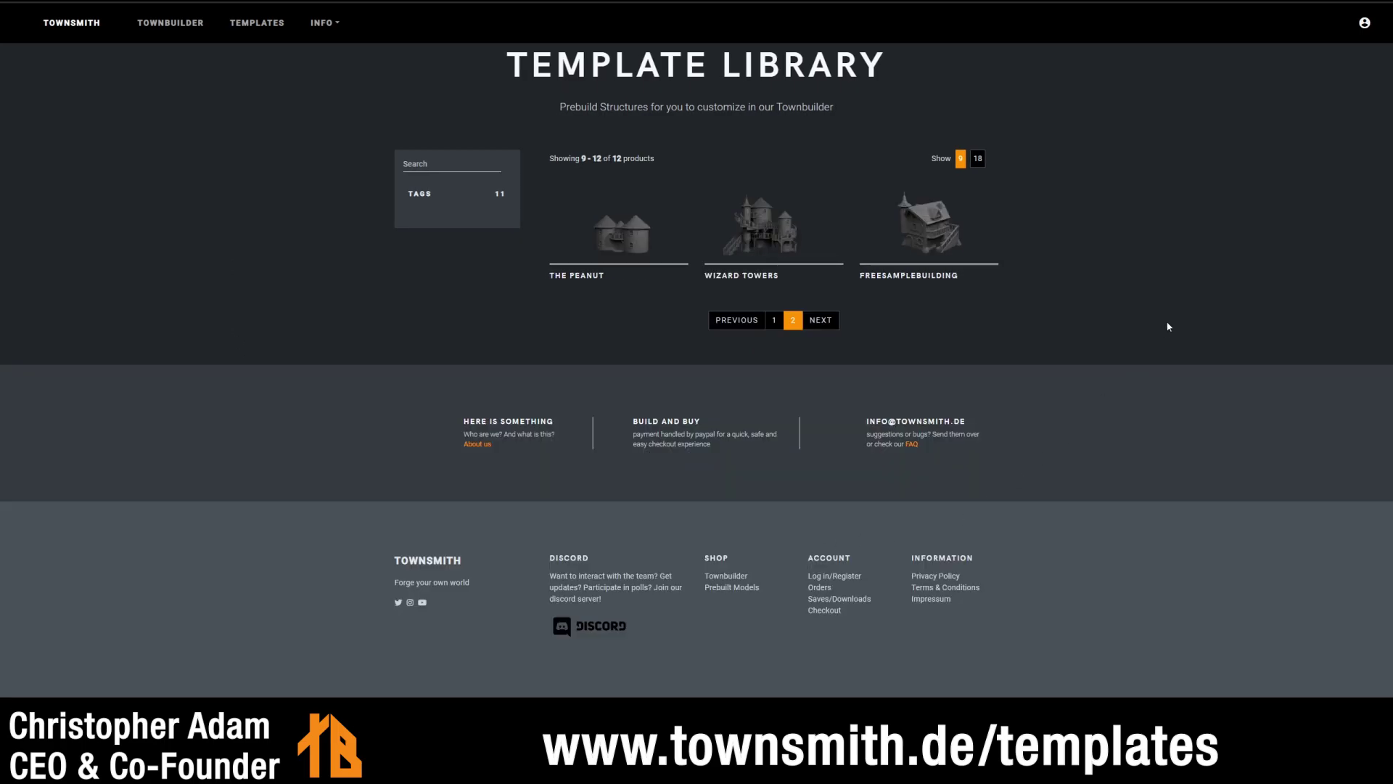
left_click(825, 230)
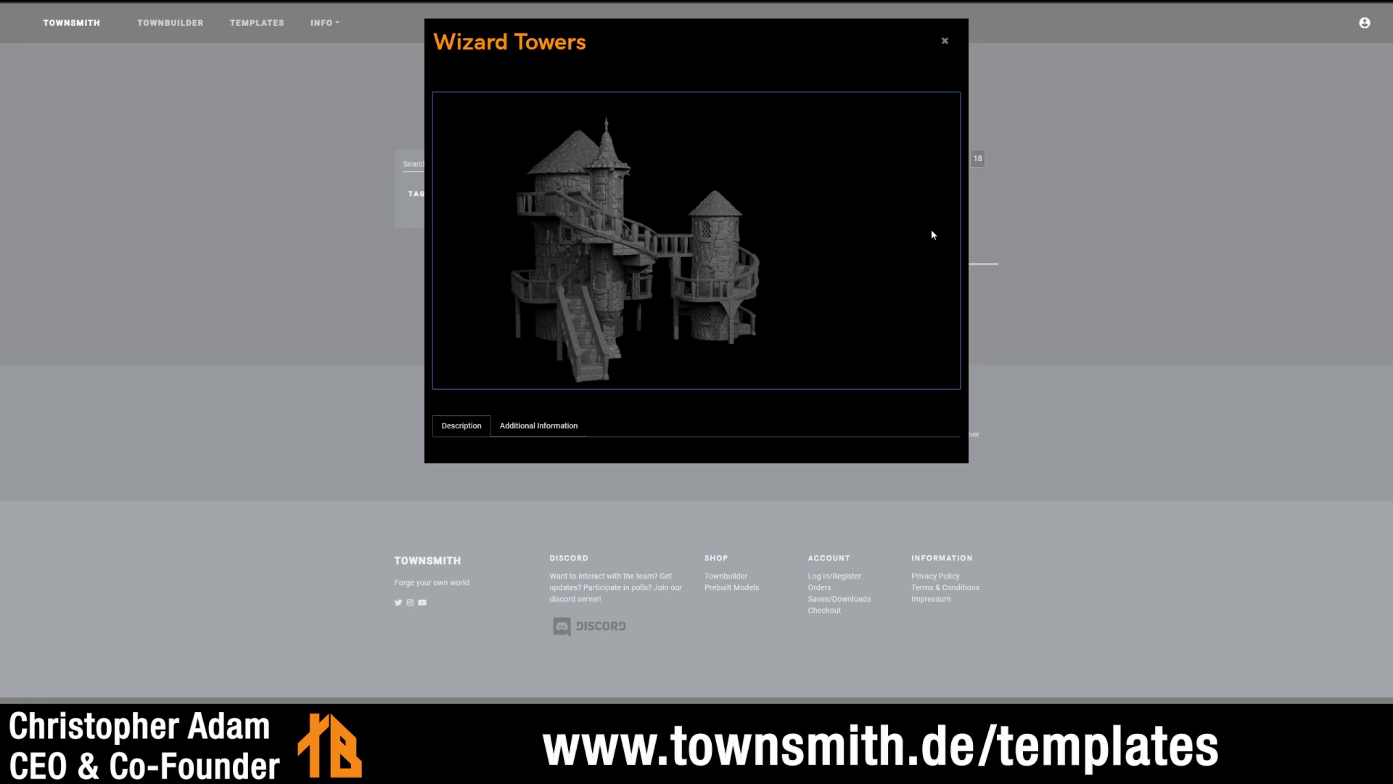
left_click(1079, 309)
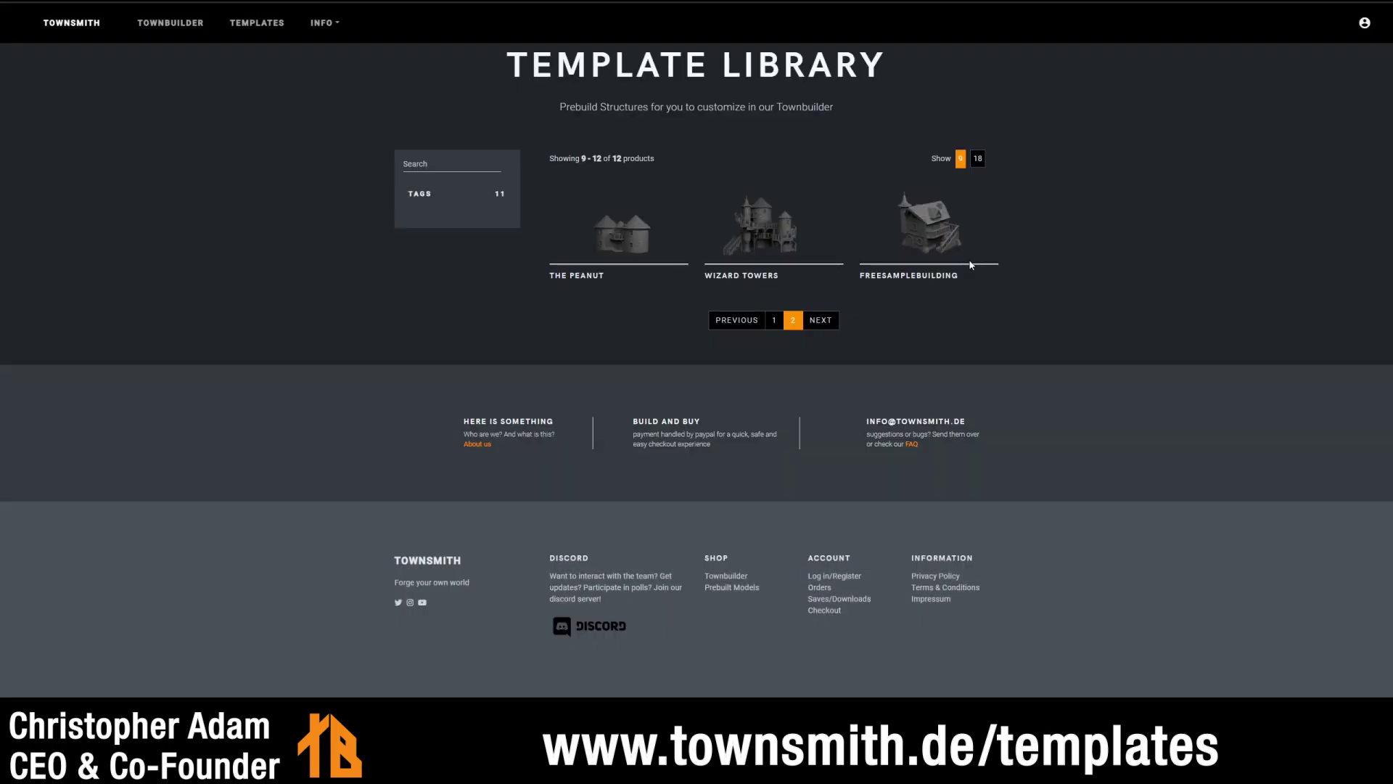
- Load the FreeSampleBuilding template for editing and set the tutorial notice not to show again
mouse_move(920, 226)
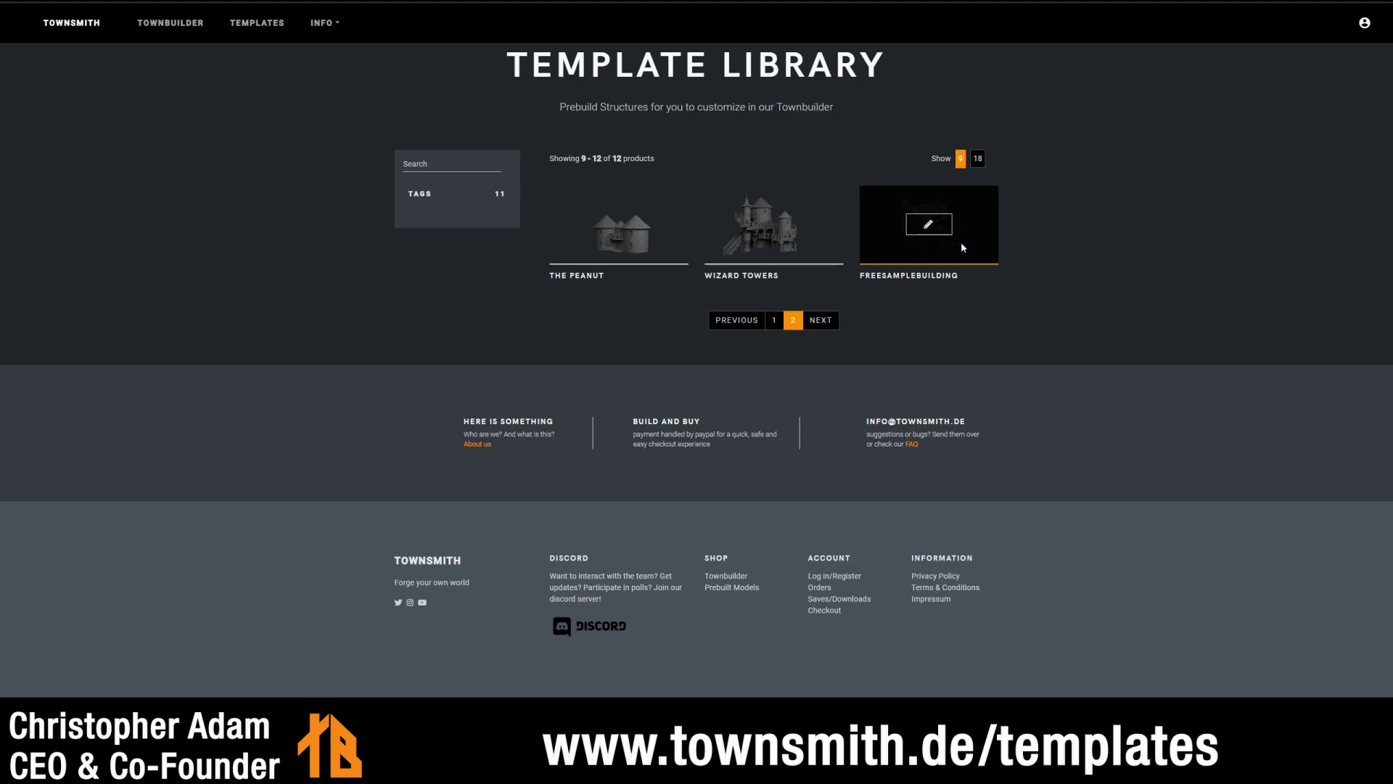
left_click(918, 225)
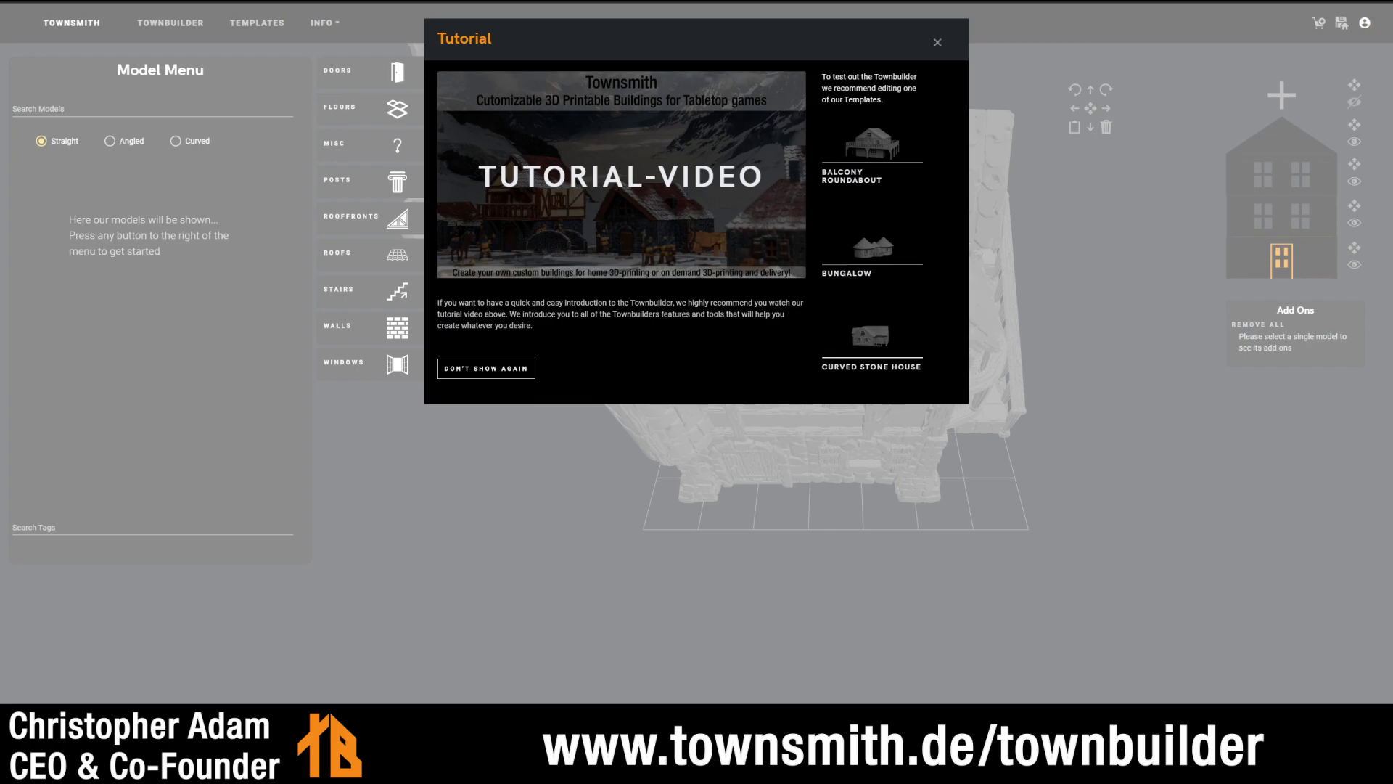
left_click(482, 370)
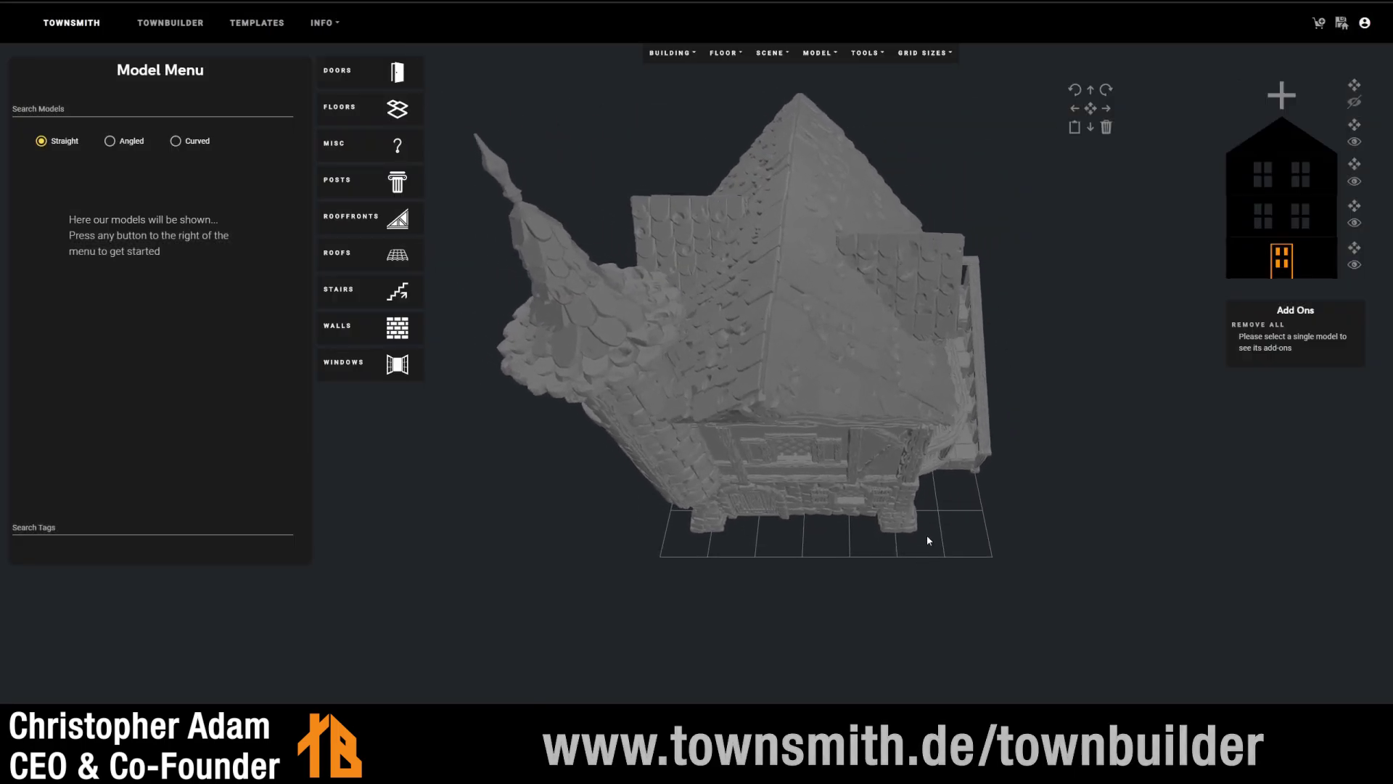
- Pan and orbit around the sample building to examine its sides, resetting the camera before viewing the front
left_click_drag(801, 482, 732, 486)
right_click_drag(733, 486, 780, 534)
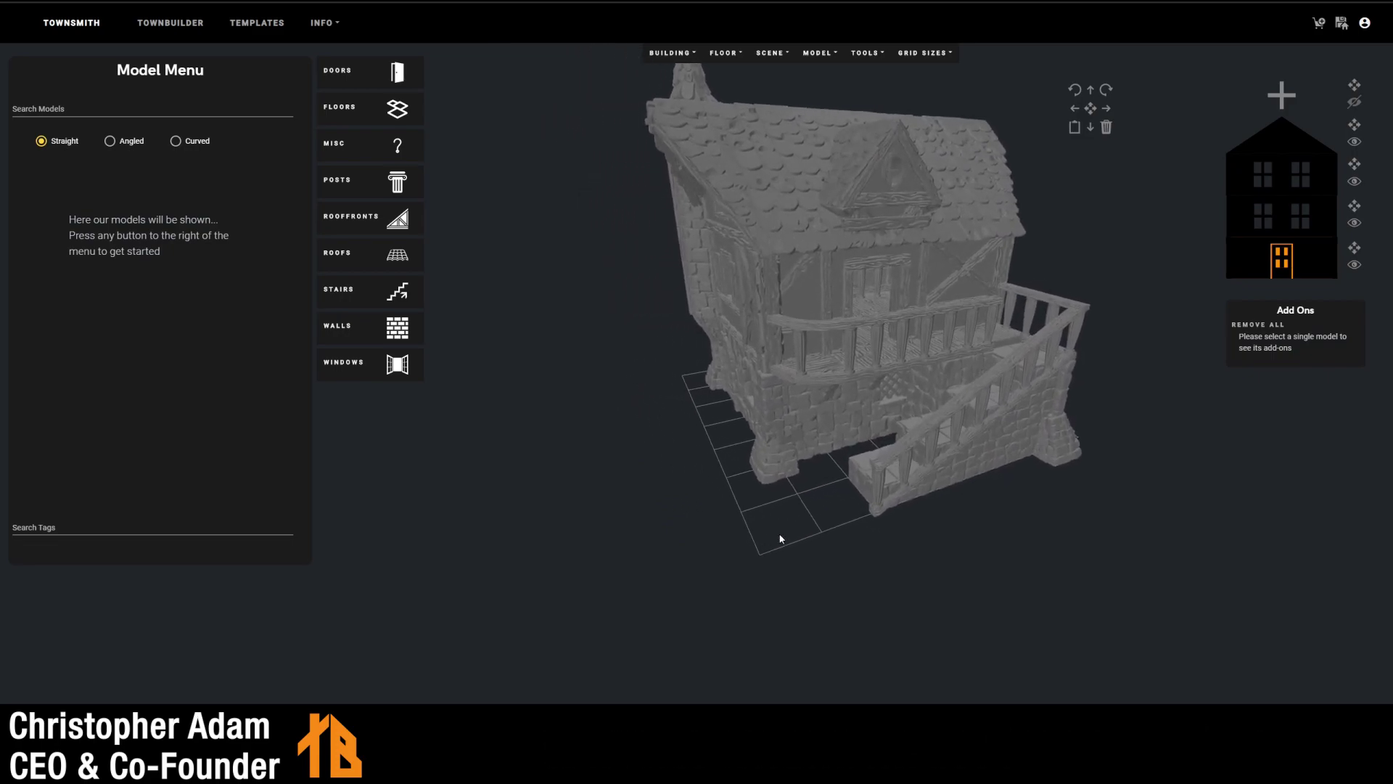
left_click_drag(730, 433, 677, 444)
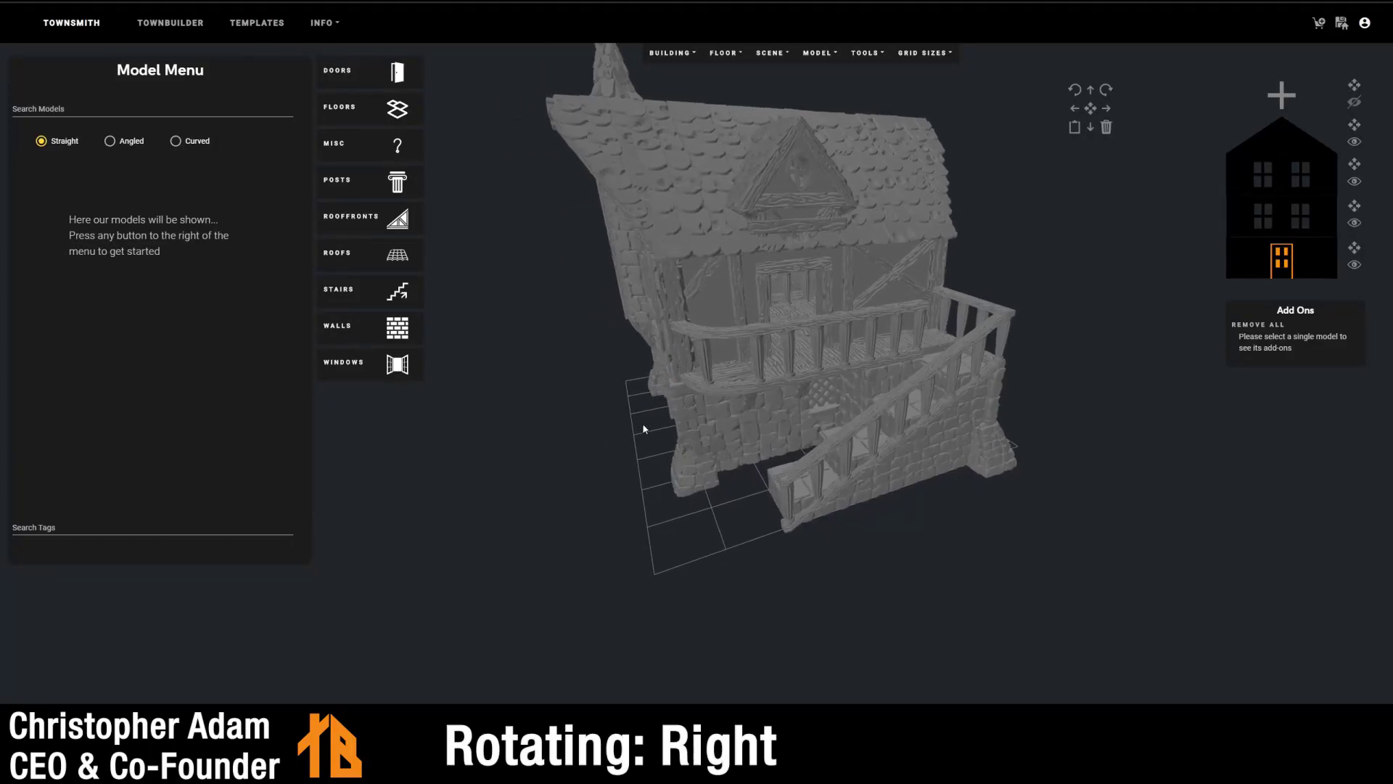
right_click_drag(644, 428, 765, 428)
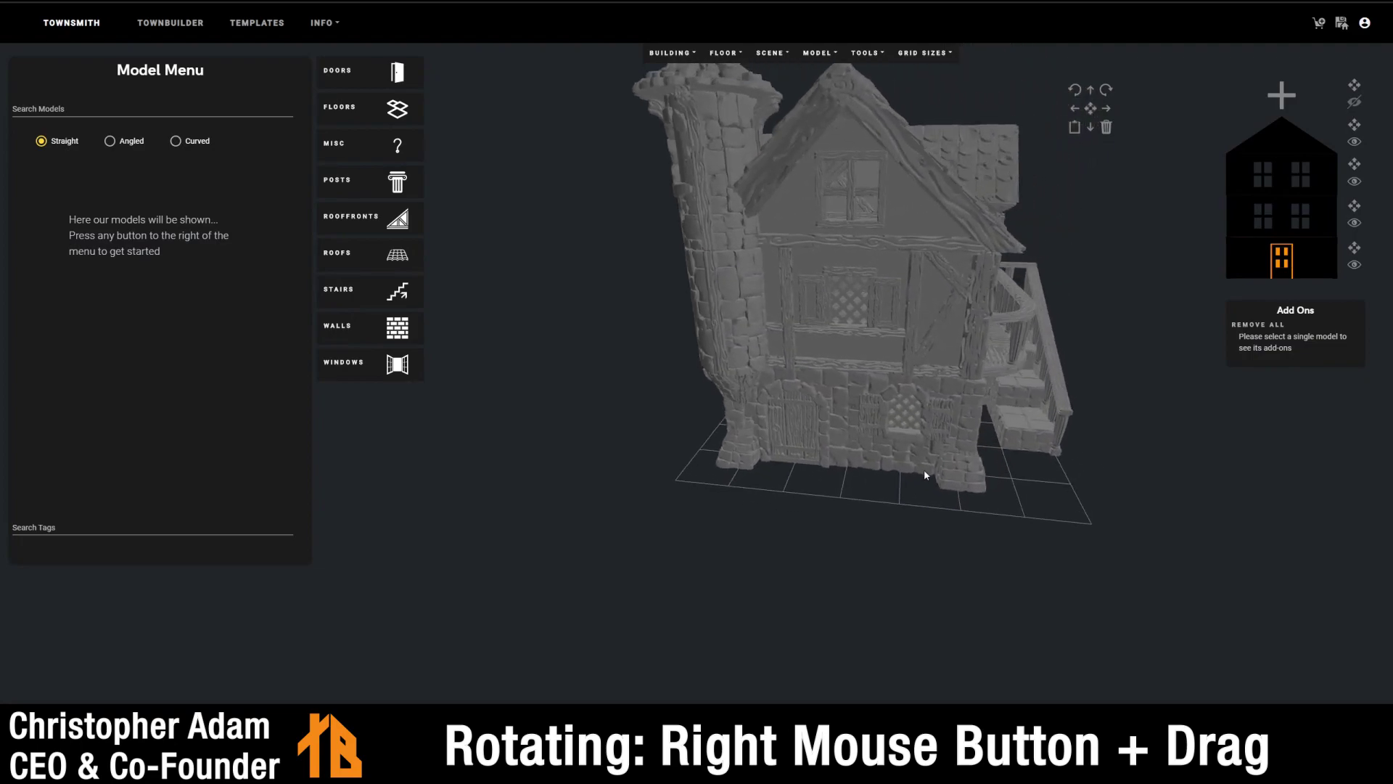
right_click_drag(783, 497, 1050, 418)
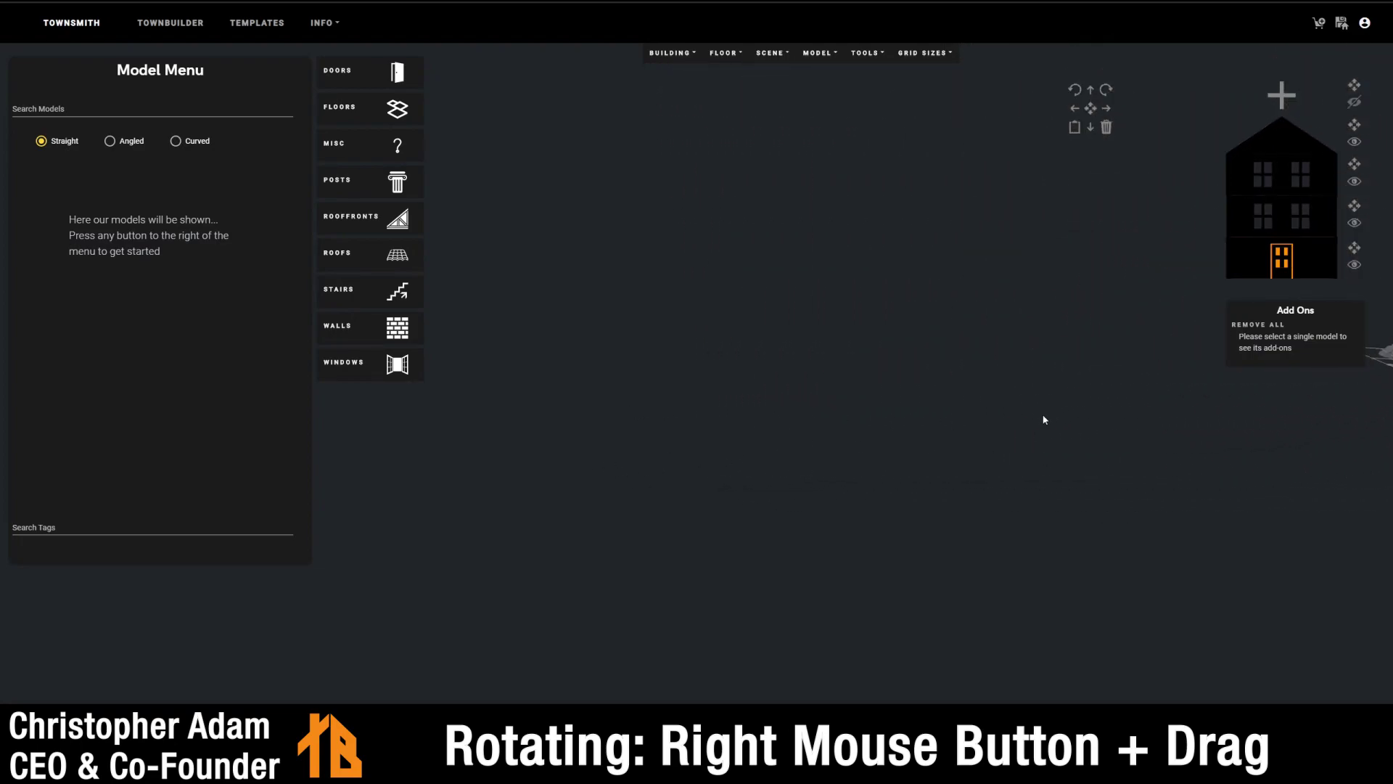
right_click_drag(898, 477, 763, 409)
key("shift+c")
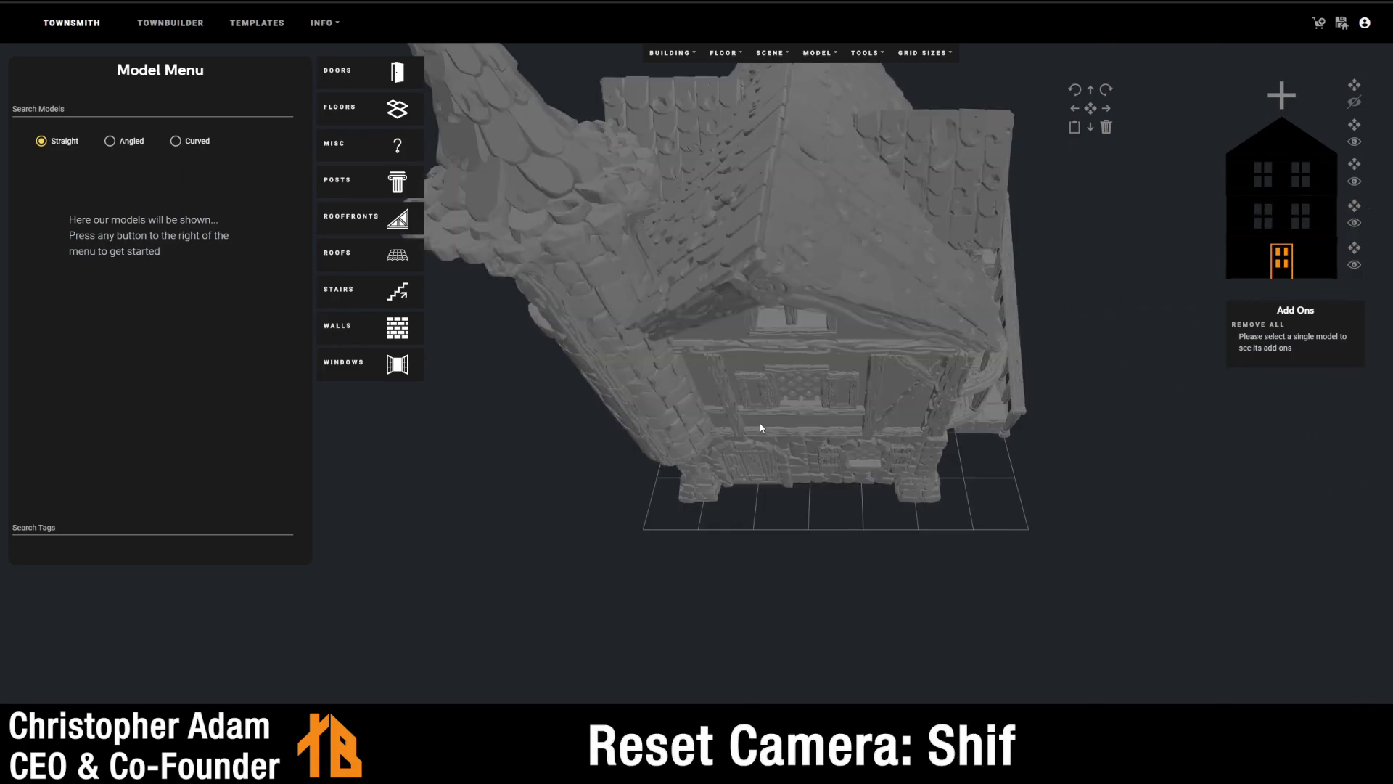
right_click_drag(770, 517, 829, 476)
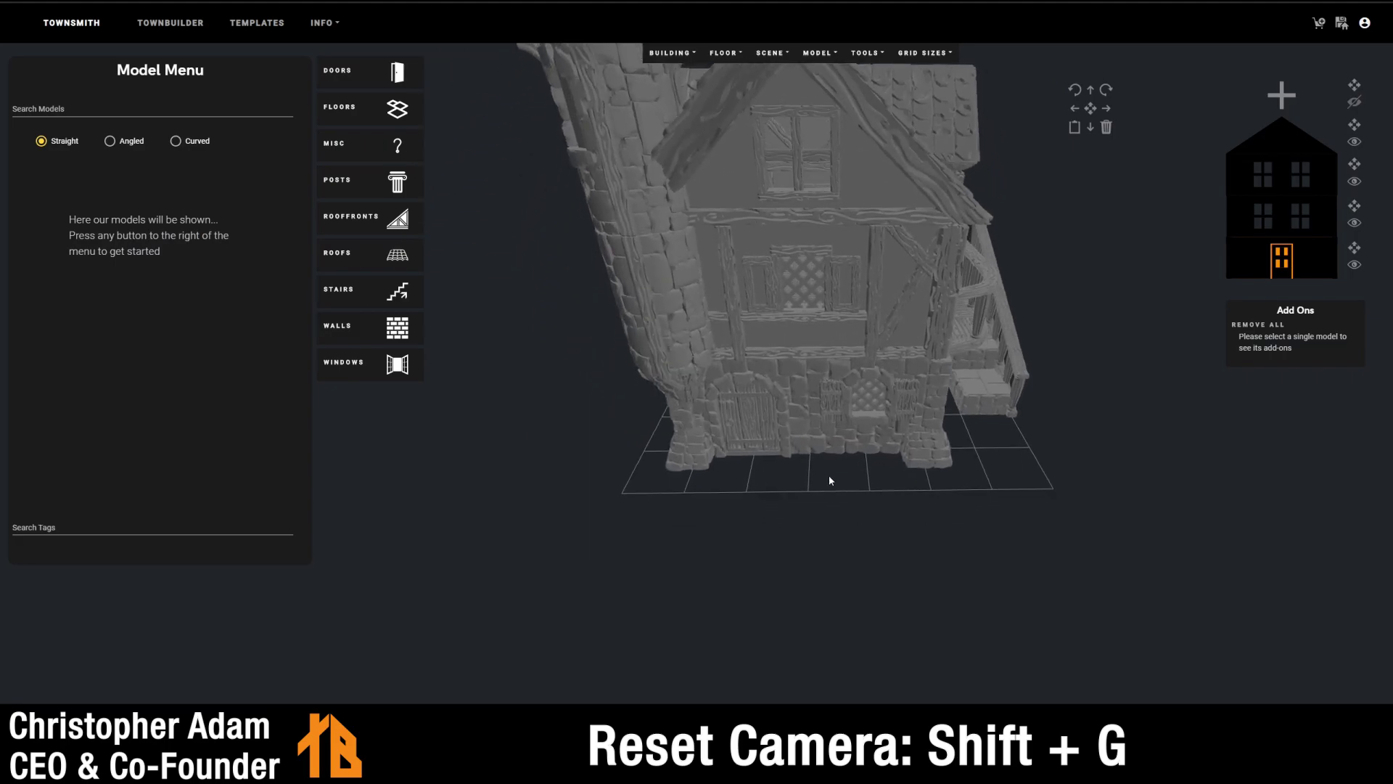
- Select individual ground-floor blocks such as the window wall and corner post, try a block one storey up, and clear the selection
left_click(836, 436)
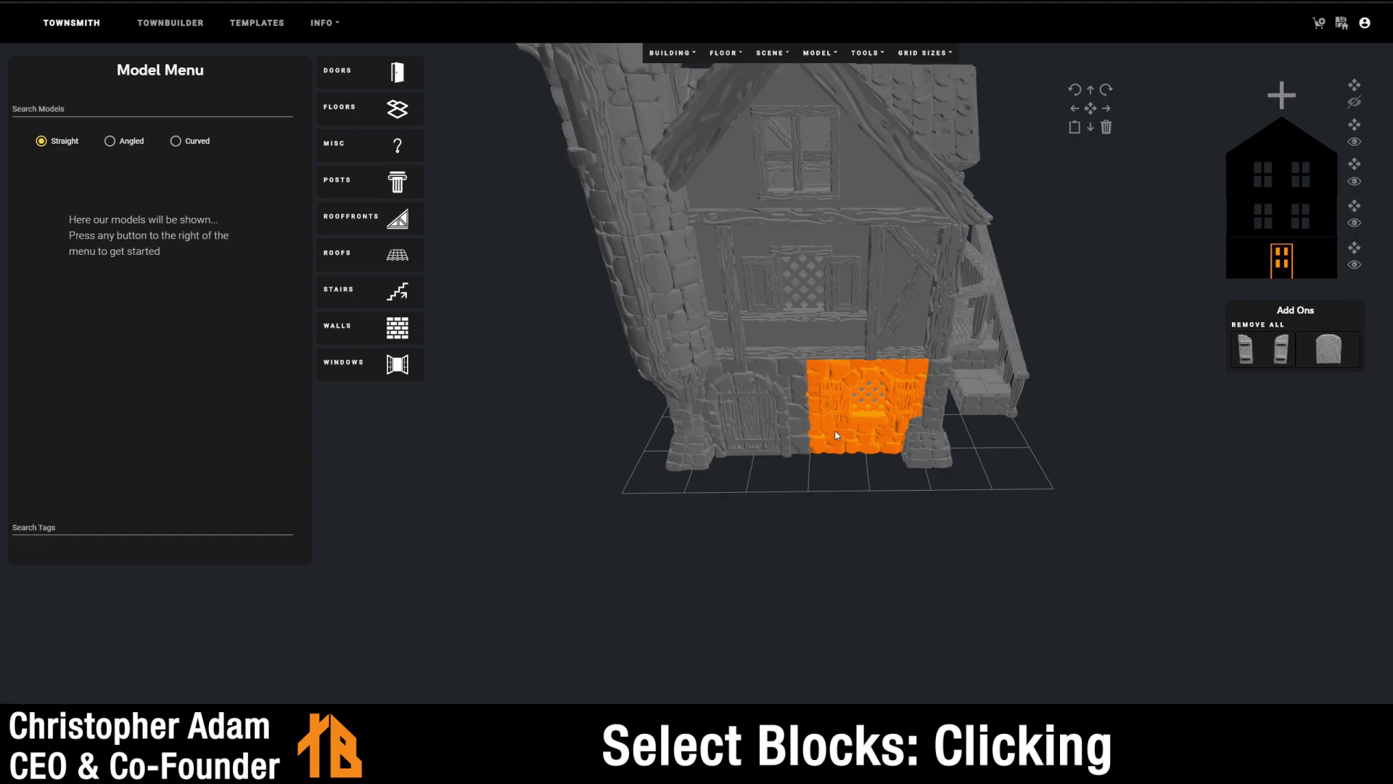
left_click(793, 403)
left_click(707, 445)
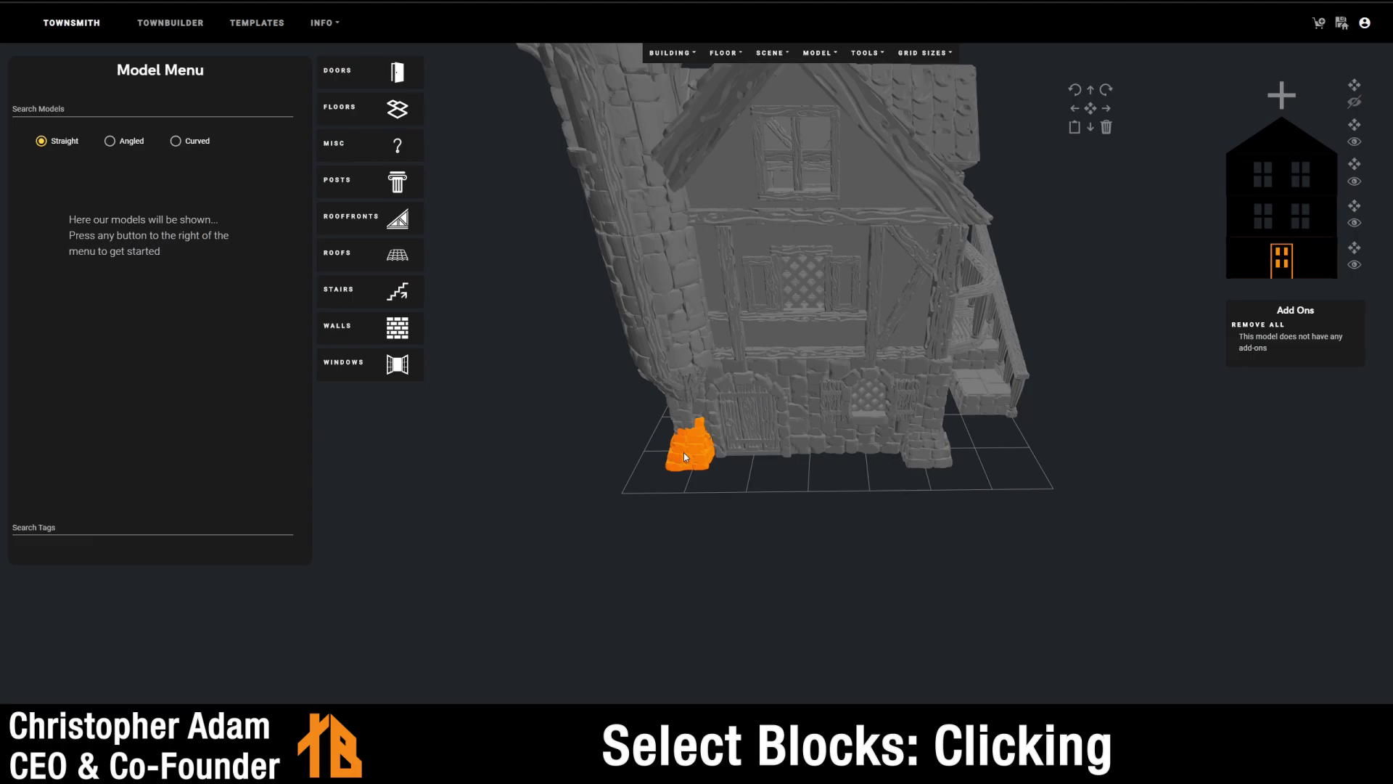
left_click(795, 468)
left_click(785, 264)
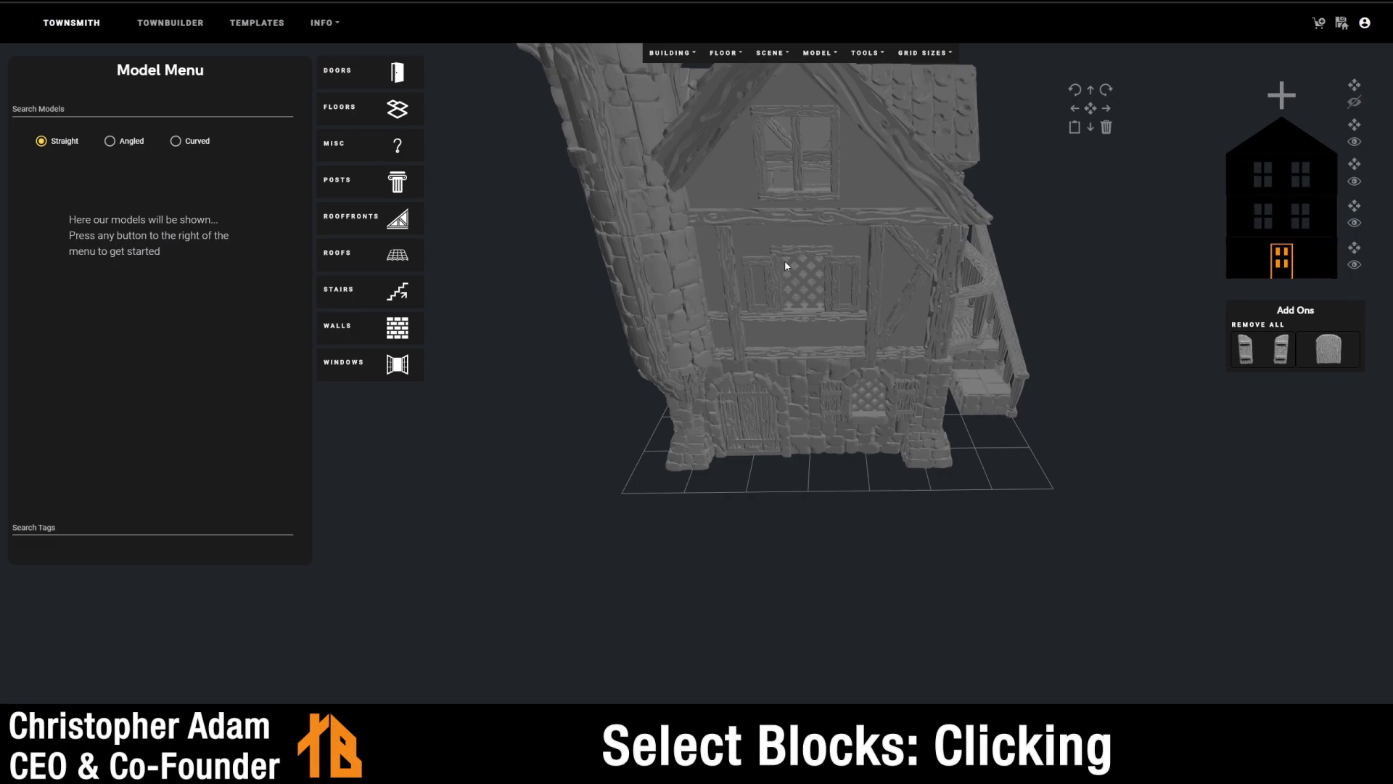
left_click(1028, 479)
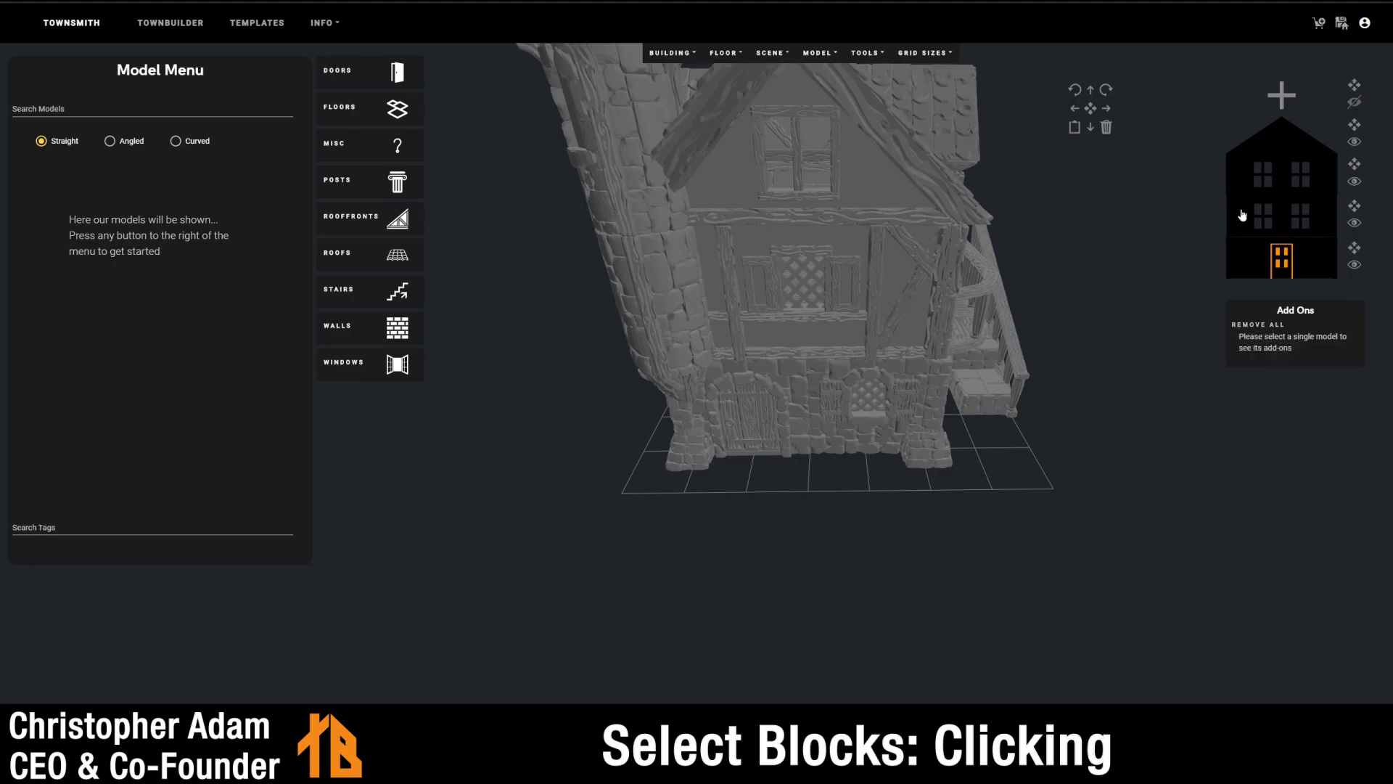
- Make the storey directly above the ground floor active and test selecting its front window wall
left_click(1280, 222)
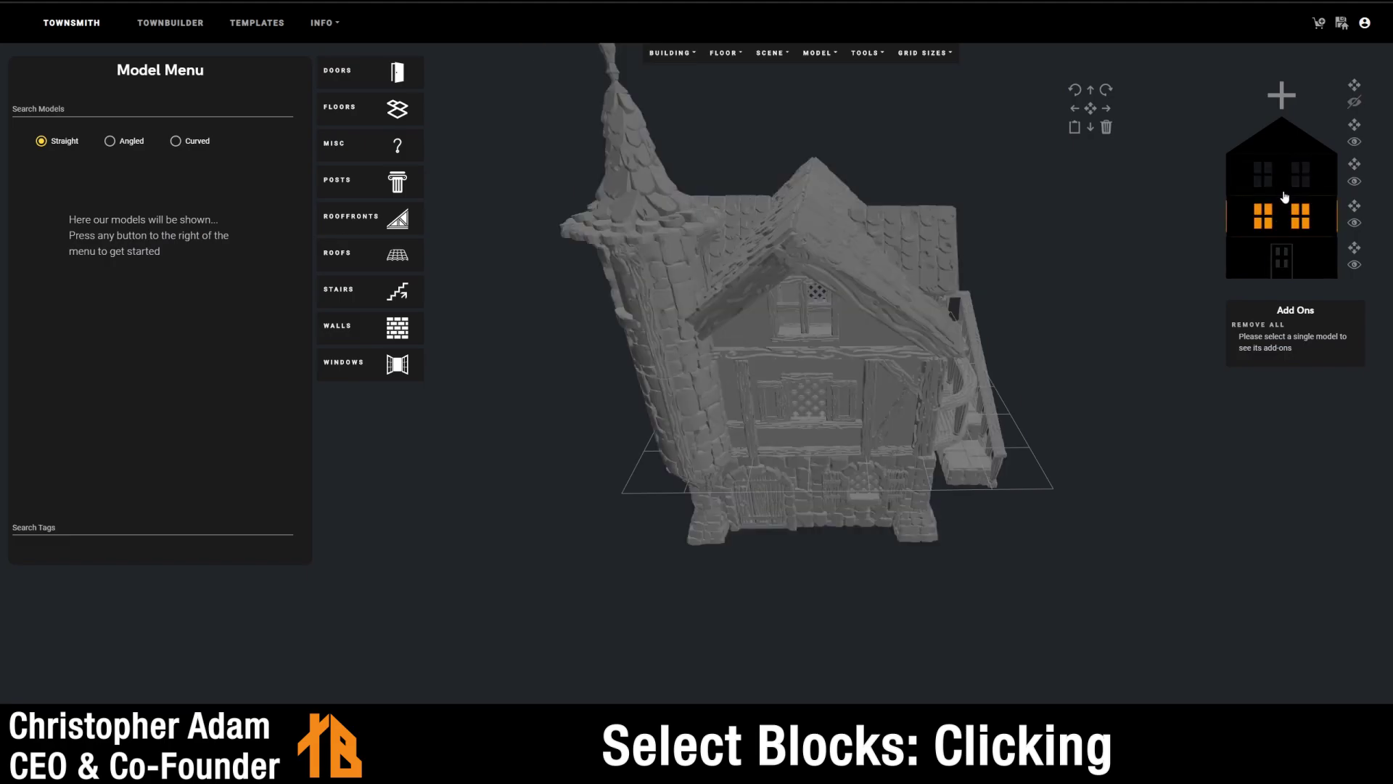
left_click(1285, 191)
left_click(1285, 230)
key("shift+s")
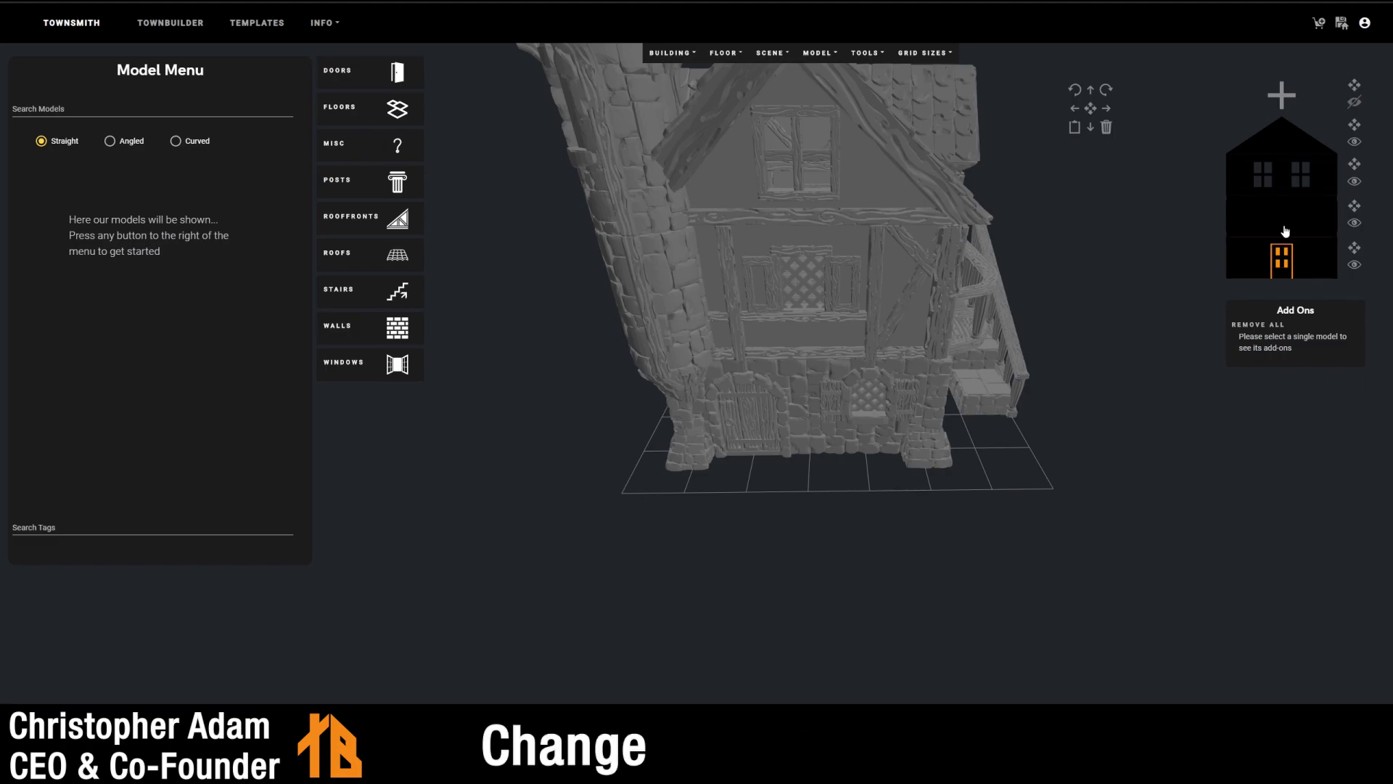
key("shift+w")
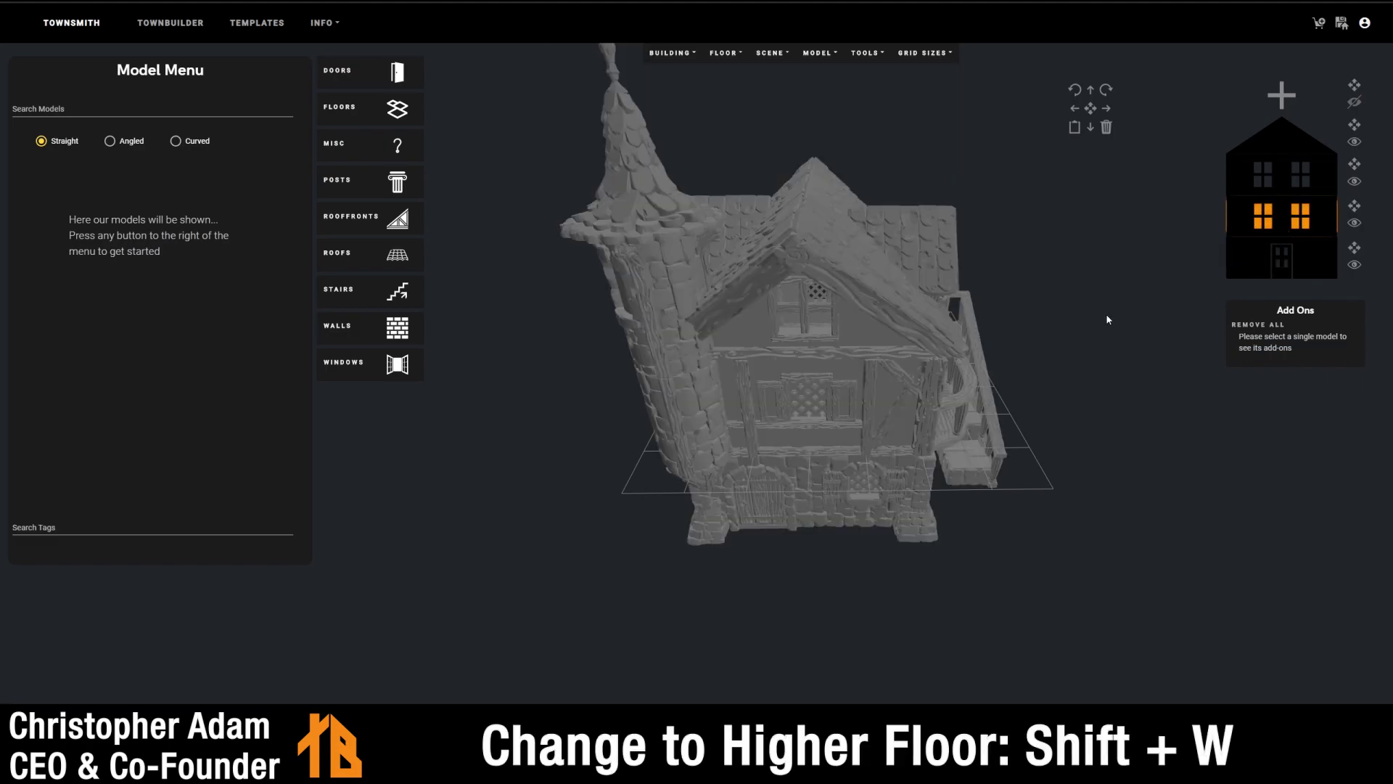
left_click(854, 441)
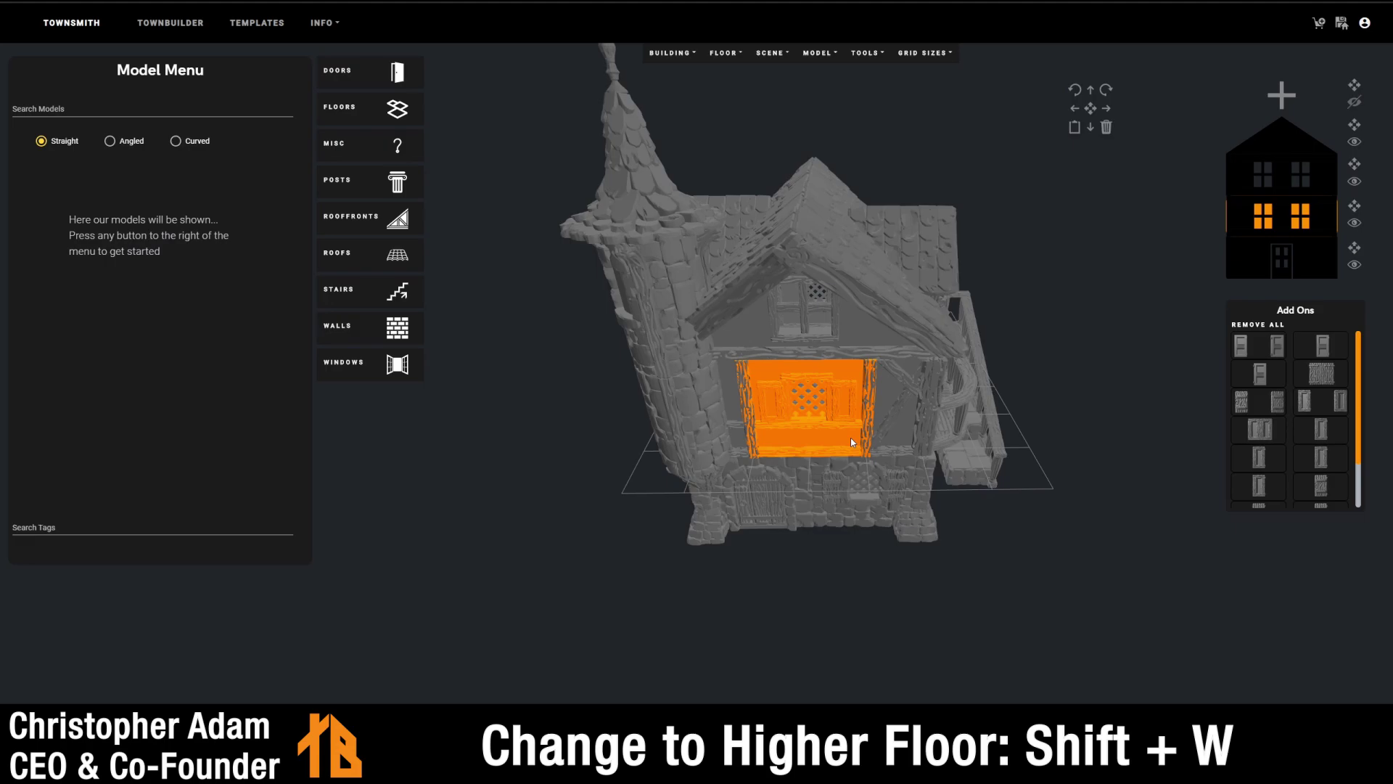
left_click(1060, 481)
- Select the active storey's front window wall and move it around the grid in all four directions, returning it to its place
left_click(816, 437)
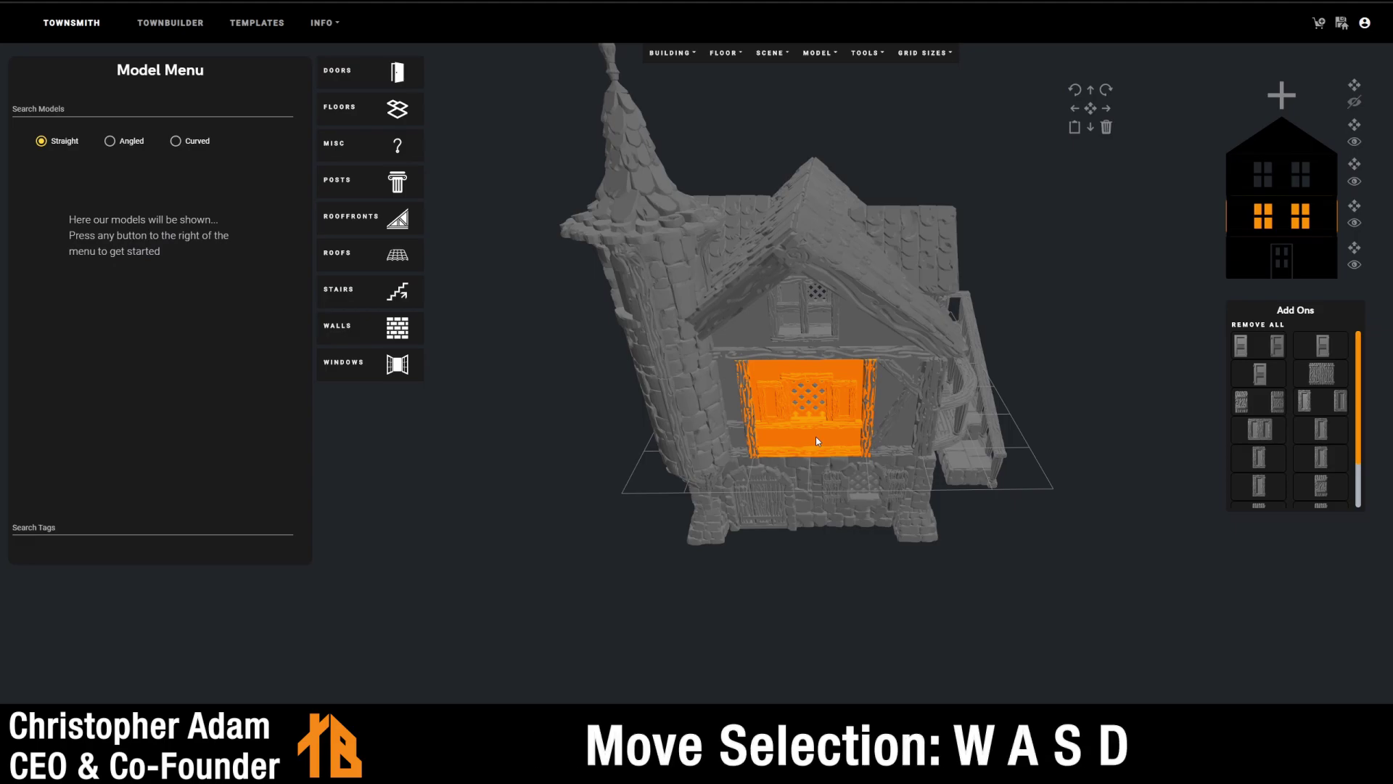
key("w")
key("a")
key("s")
key("d")
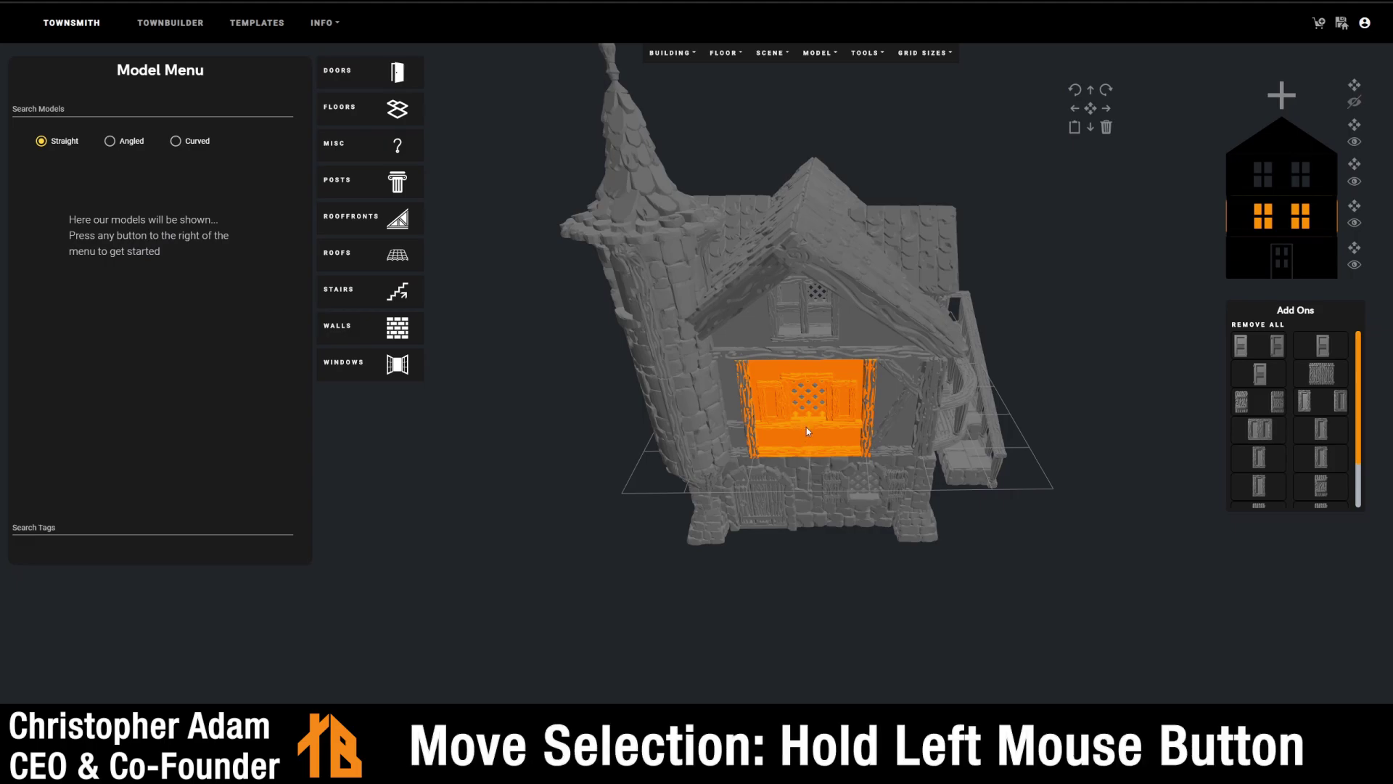
left_click_drag(800, 437, 842, 434)
left_click(842, 434)
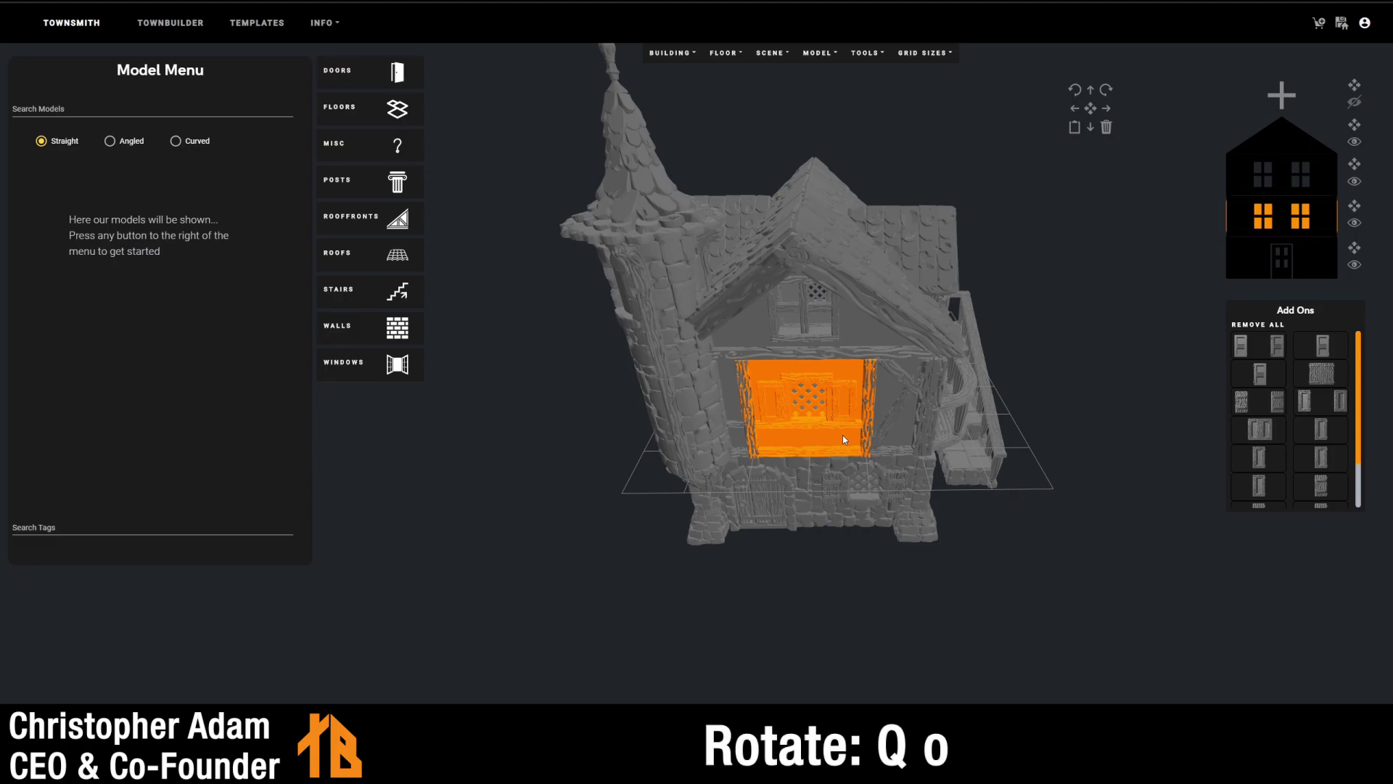
- Rotate the front window wall stepwise until it faces forward again
key("e")
key("e")
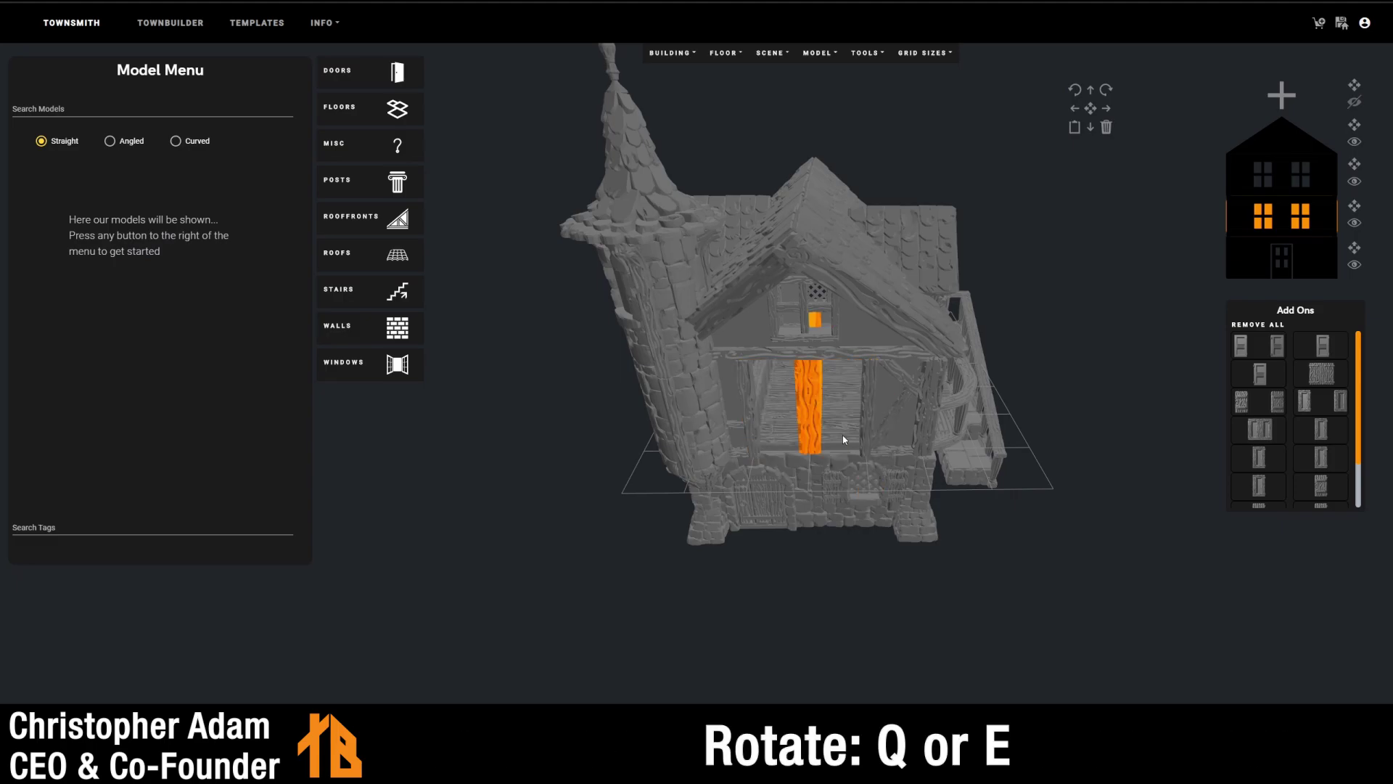
key("e")
key("e")
key("e")
key("e")
key("e")
key("e")
key("e")
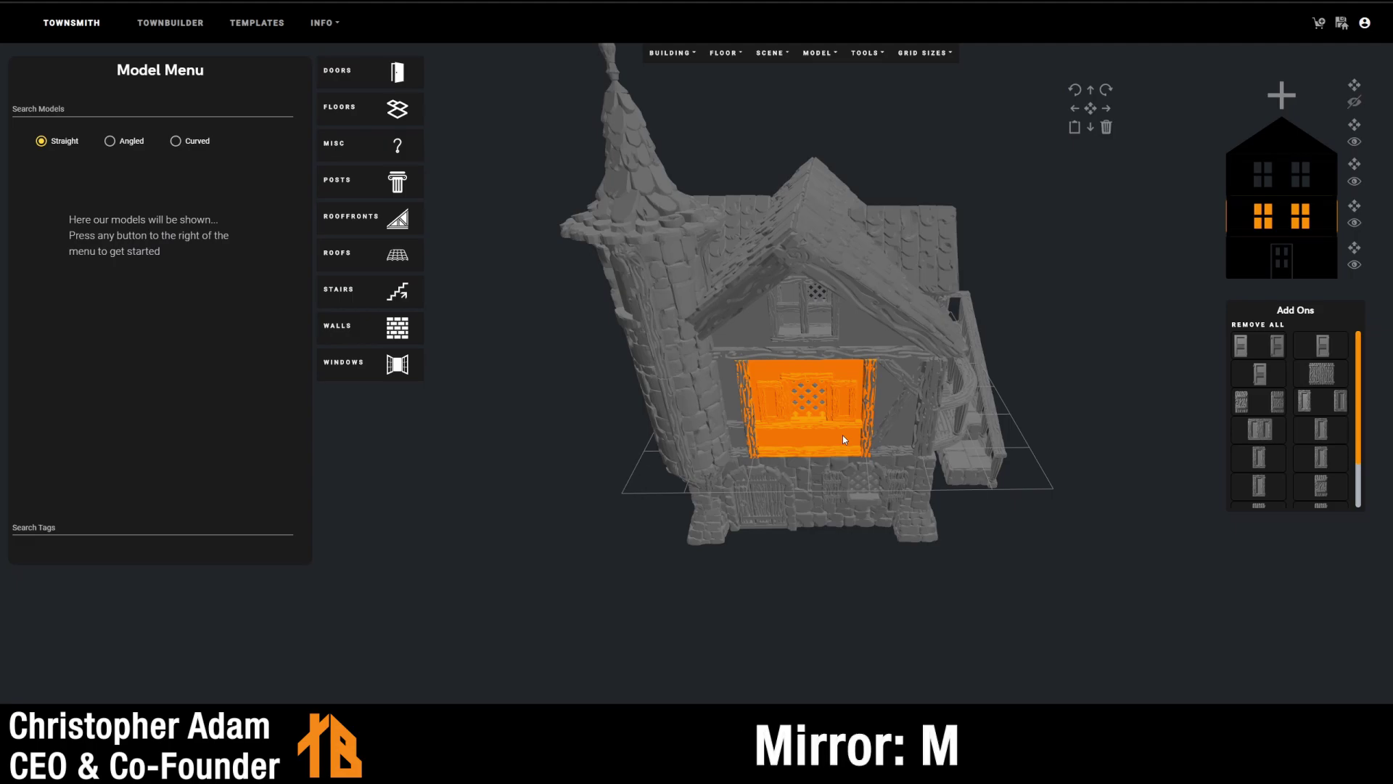
- Mirror the front window wall twice and clear the selection
key("m")
key("m")
left_click(1029, 472)
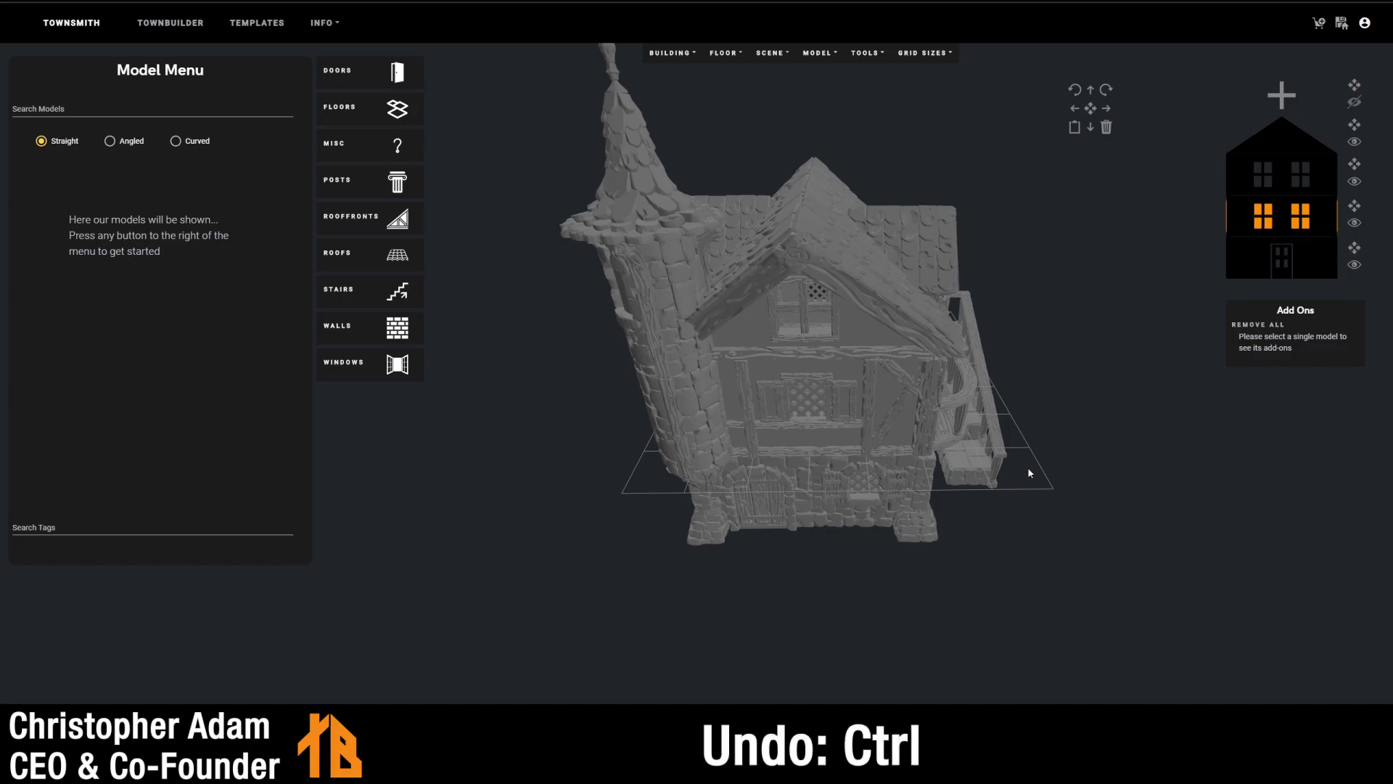
- Undo the recent edits to the front window wall one at a time
key("ctrl+z")
key("ctrl+z")
key("ctrl+z")
key("ctrl+z")
key("ctrl+z")
key("ctrl+z")
key("ctrl+z")
key("ctrl+z")
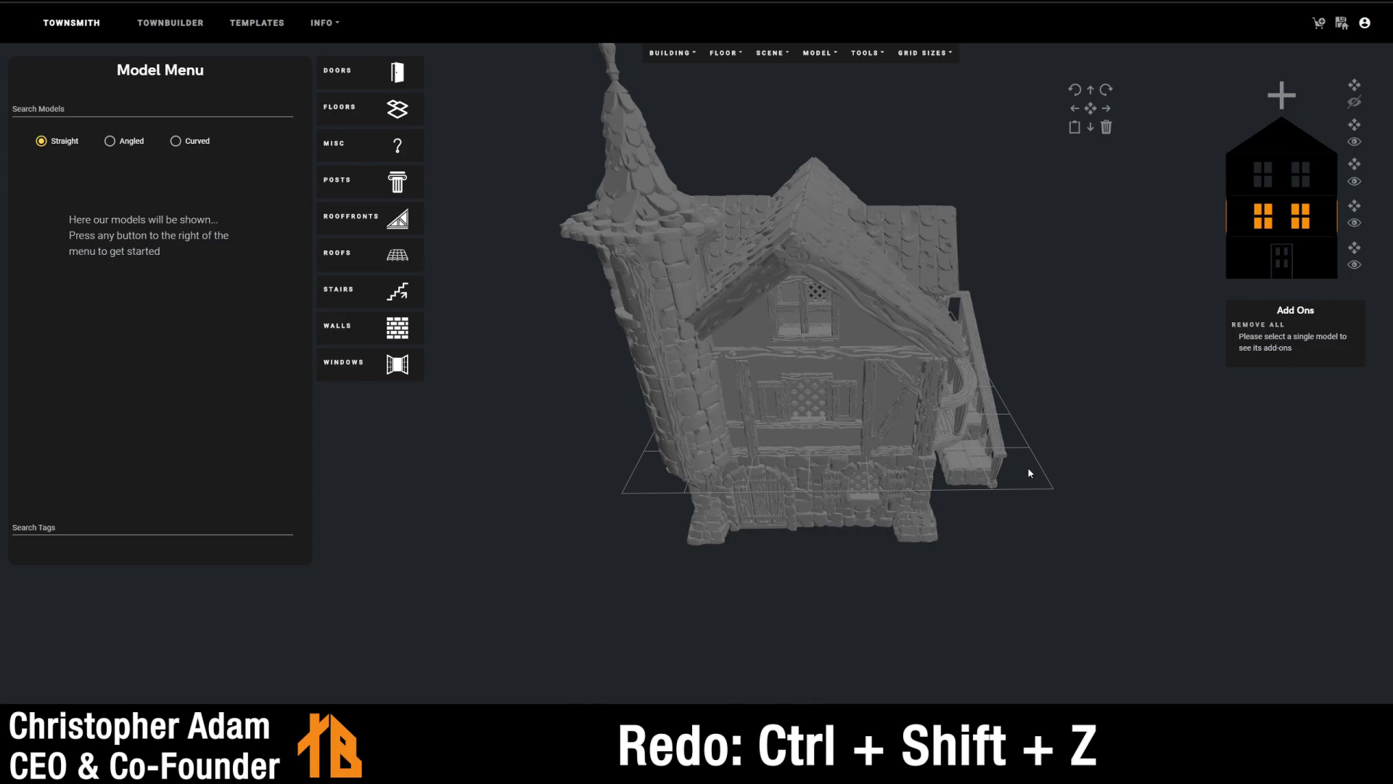
- Redo four of the undone edits to the front window wall
key("ctrl+shift+z")
key("ctrl+shift+z")
key("ctrl+shift+z")
key("ctrl+shift+z")
- Try the on-screen rotate and move controls on the front window wall, shifting it one grid step toward the outer staircase
left_click(786, 429)
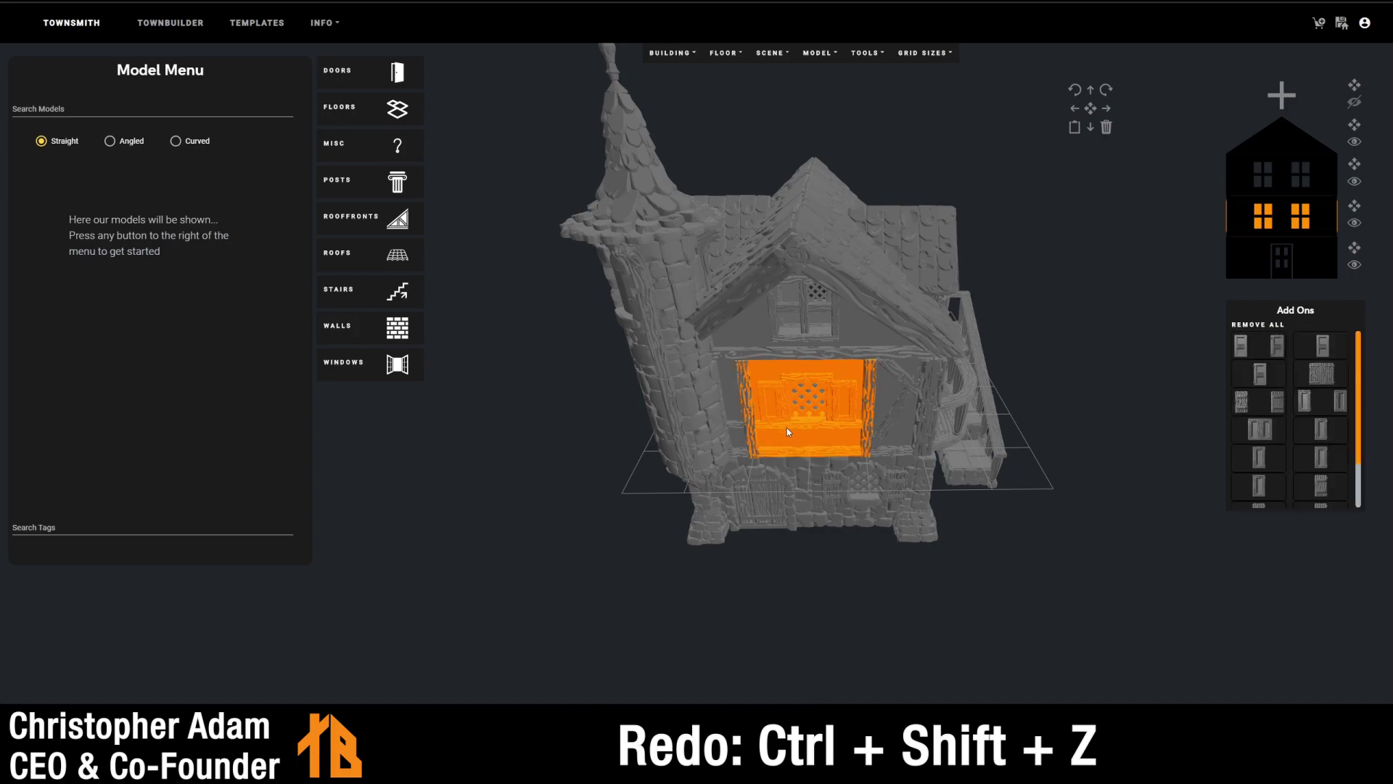
left_click(1076, 89)
left_click(1076, 90)
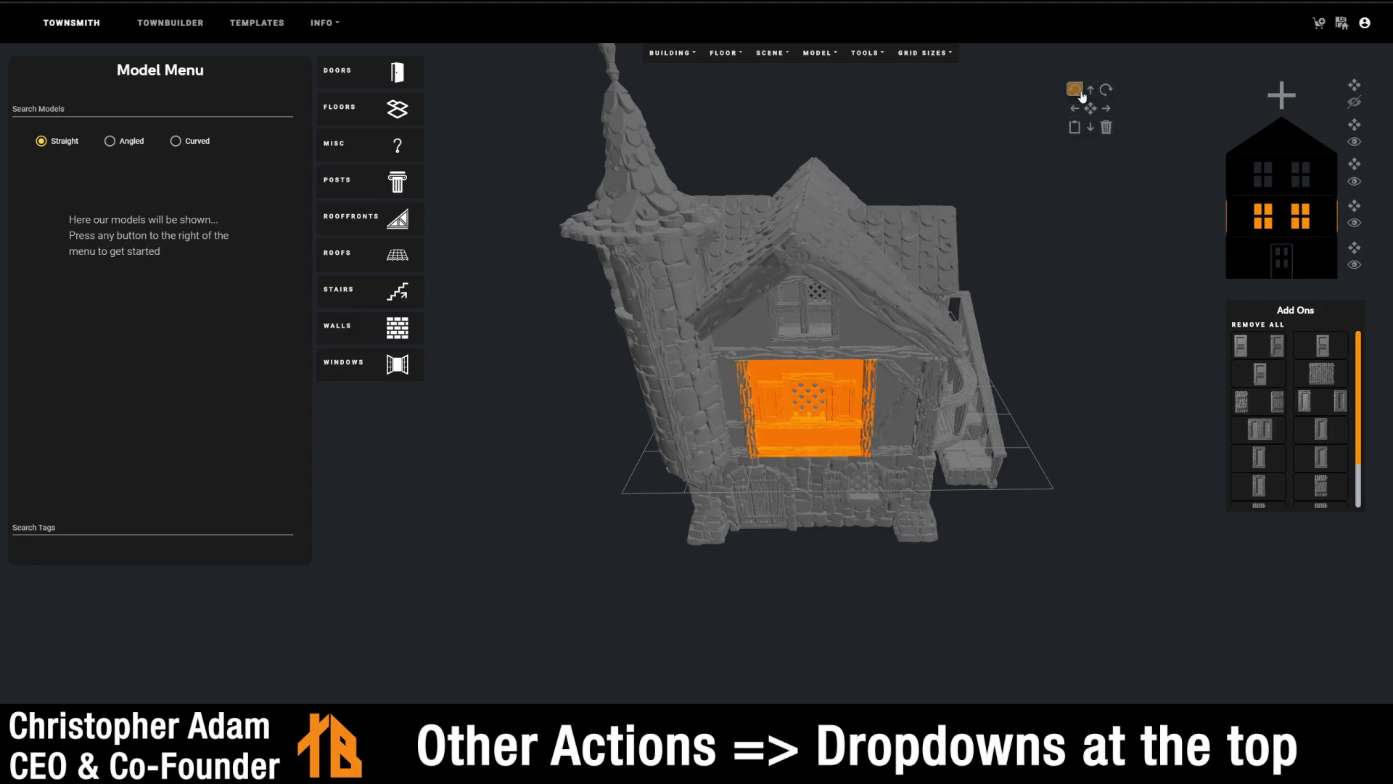
left_click(1090, 127)
left_click(1091, 90)
left_click(1092, 94)
left_click(1090, 128)
left_click(1091, 129)
left_click(1104, 109)
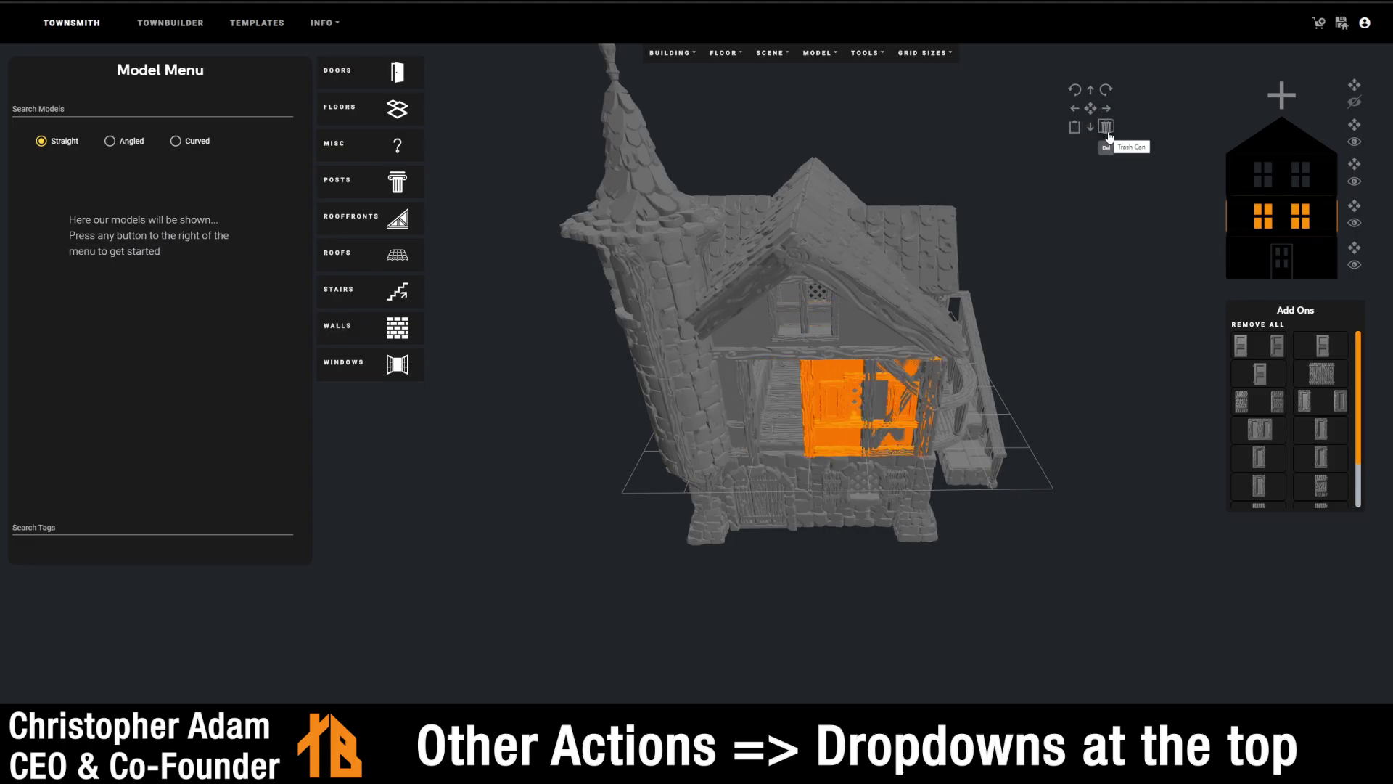
- Delete the shifted window wall, and undo both the deletion and the shift
left_click(1107, 130)
key("ctrl+z")
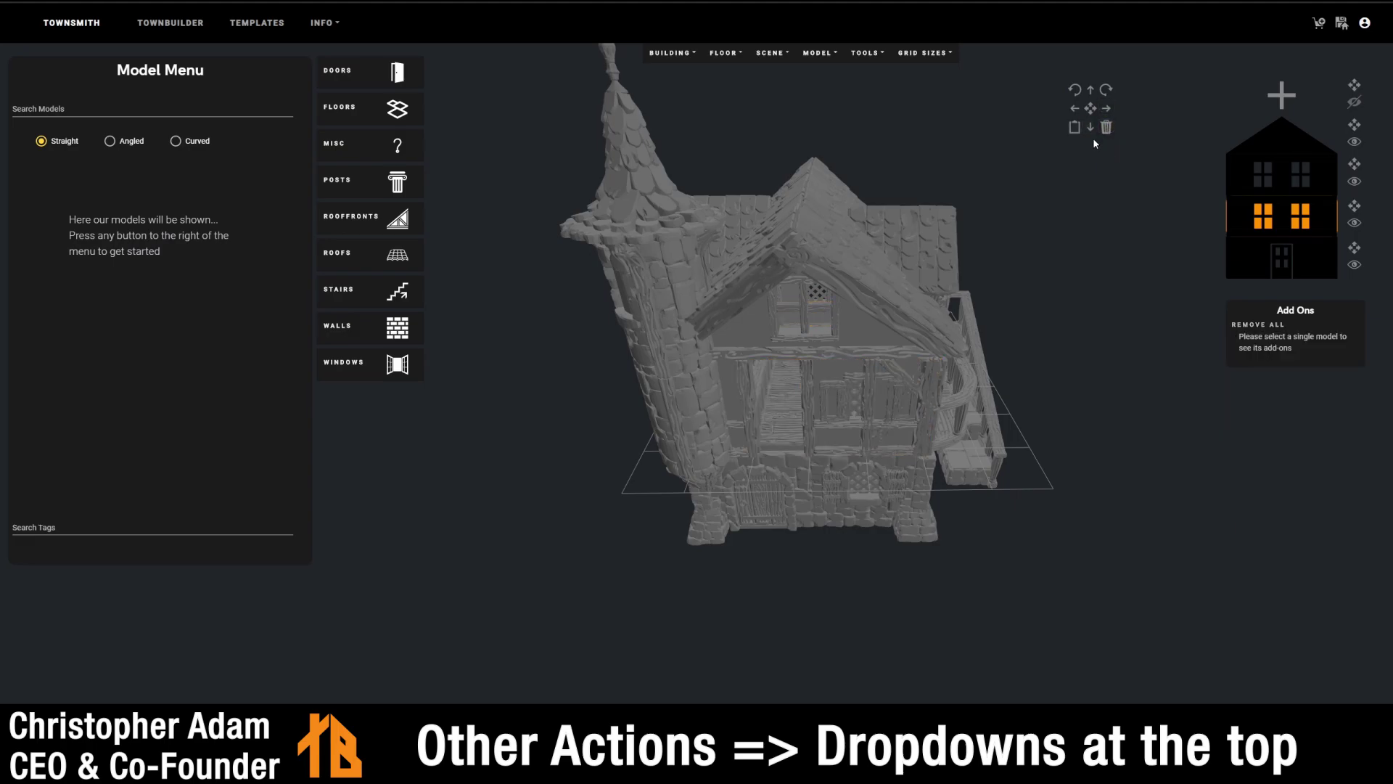
key("ctrl+z")
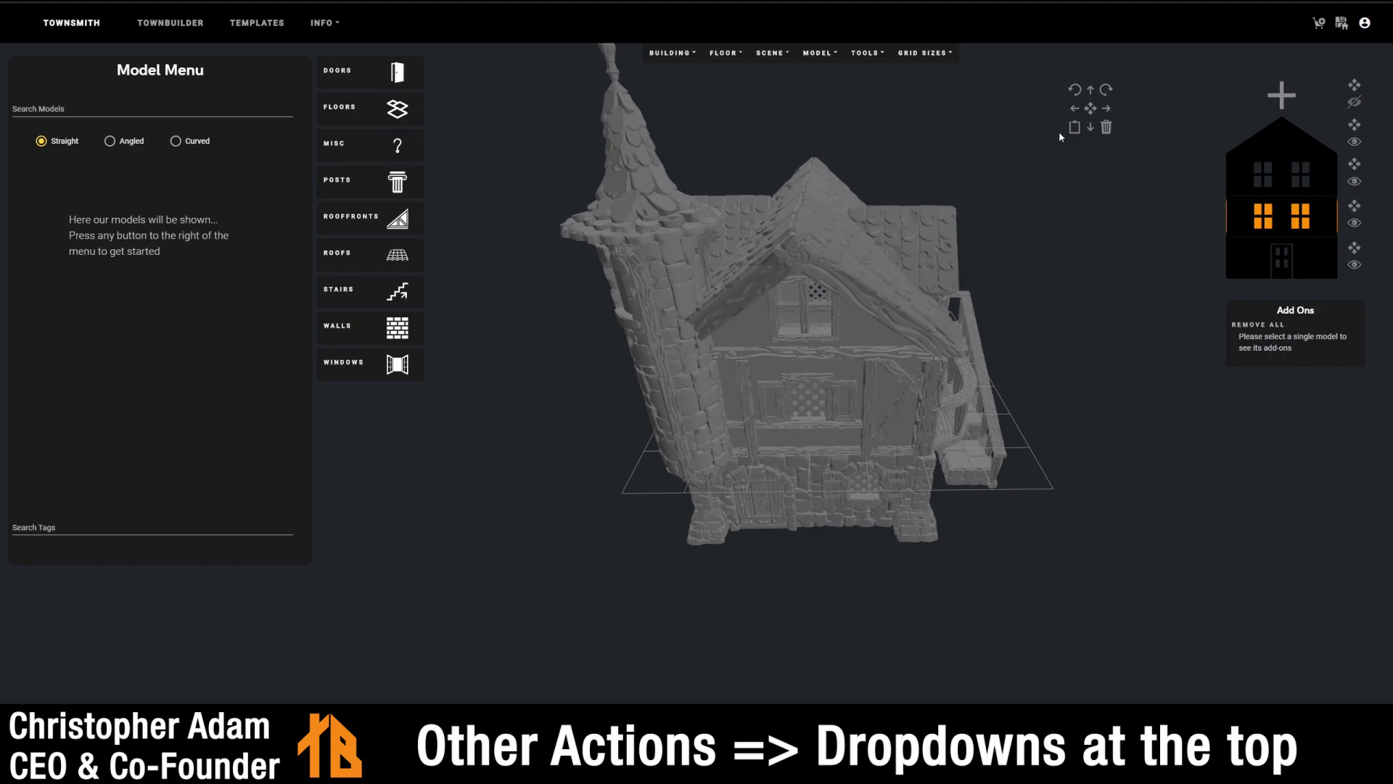
- Try copying the front window wall and pasting a duplicate beside the building, toward the outer staircase
left_click(846, 441)
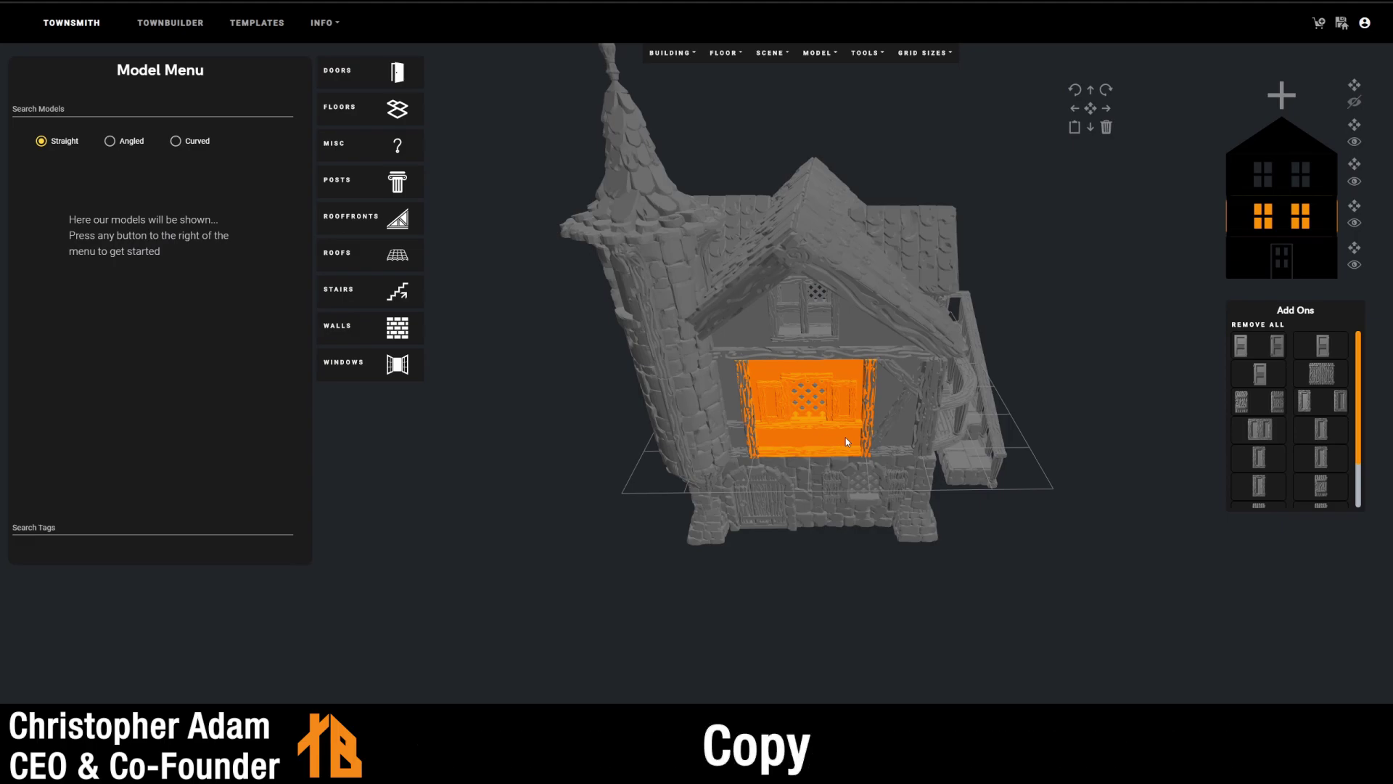
left_click(848, 485)
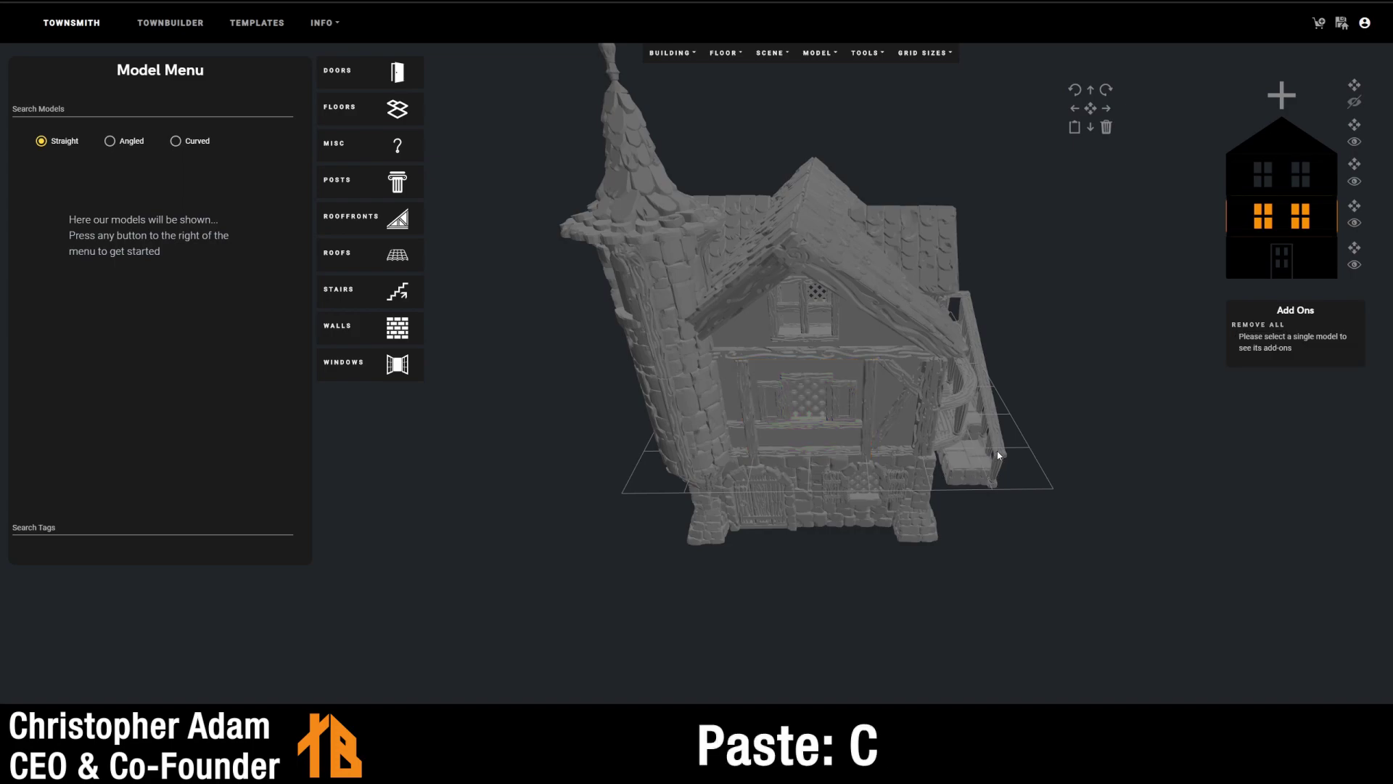
key("ctrl+v")
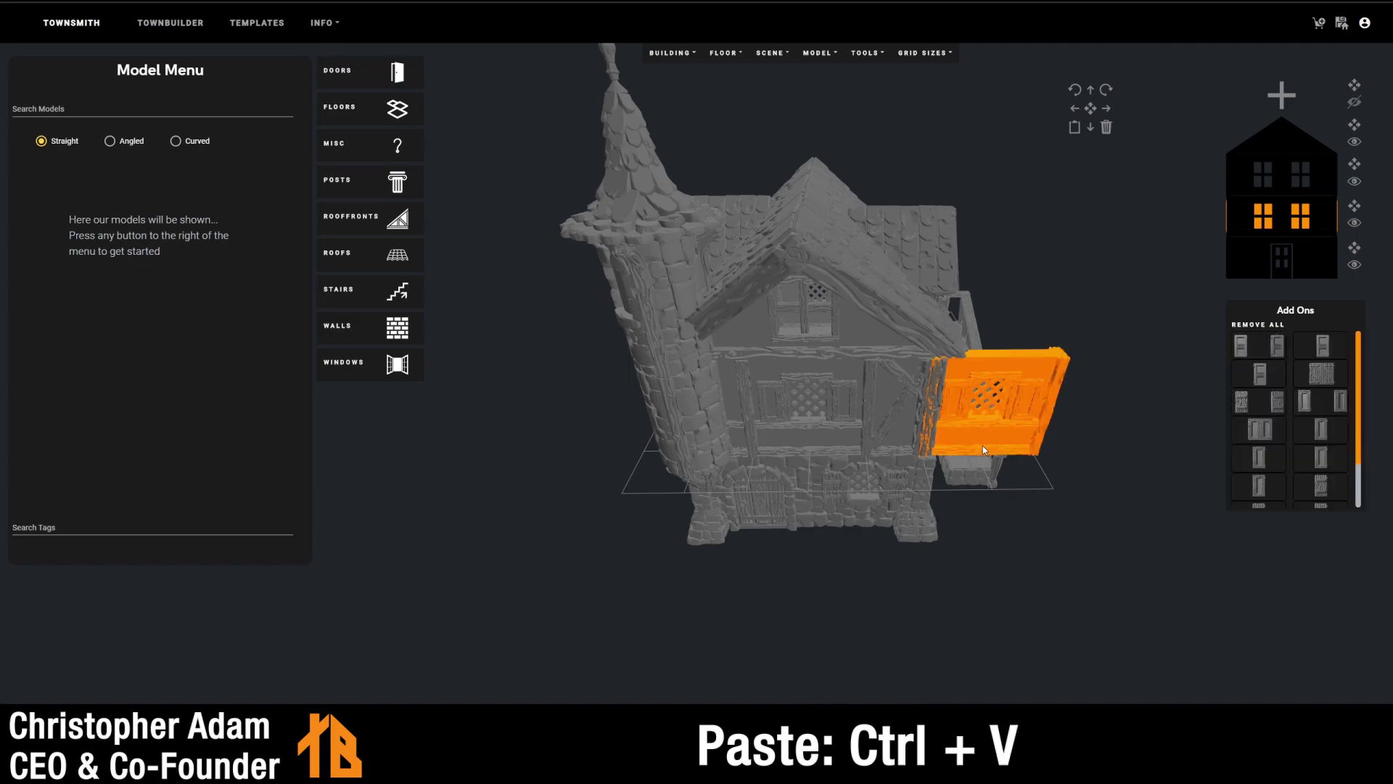
left_click(943, 468)
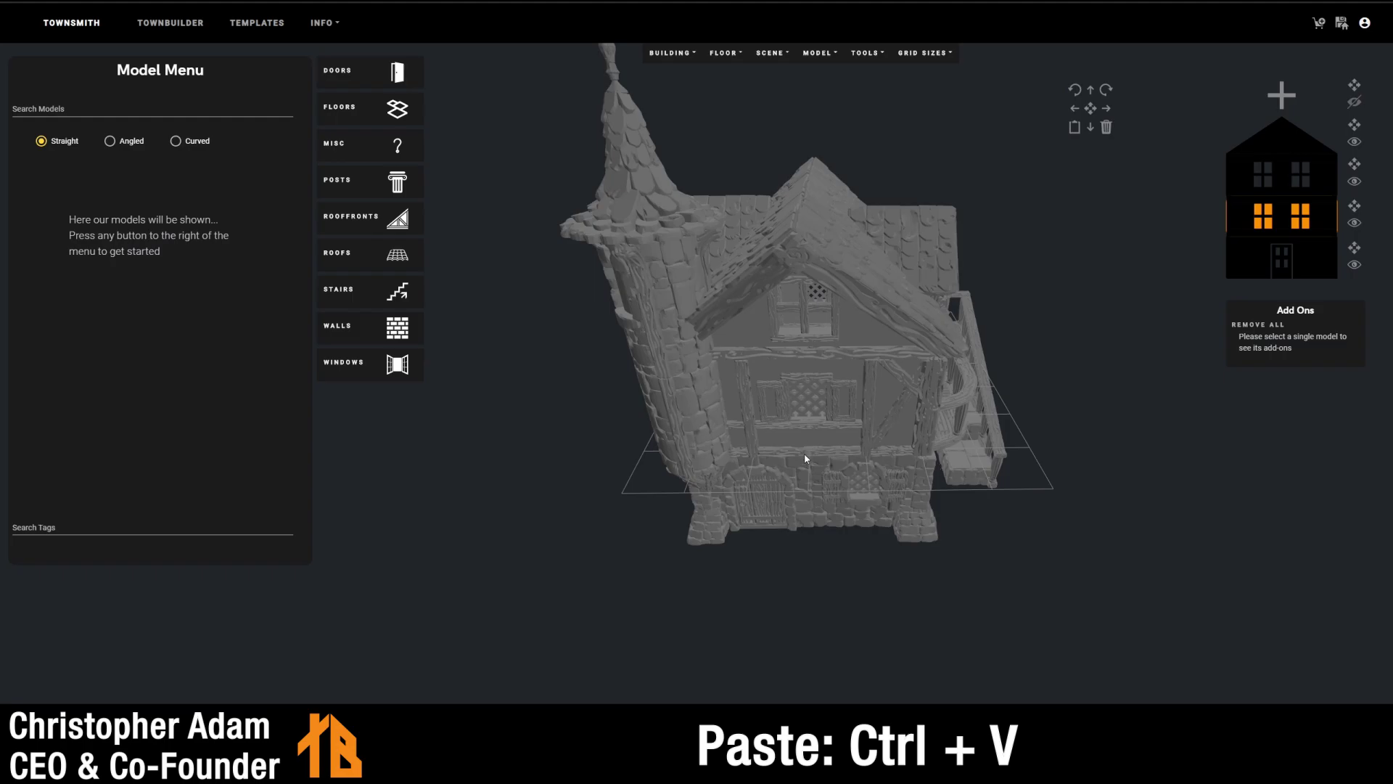
- Remove all add-ons from the front window wall on the active floor
scroll(805, 458, "up", 5)
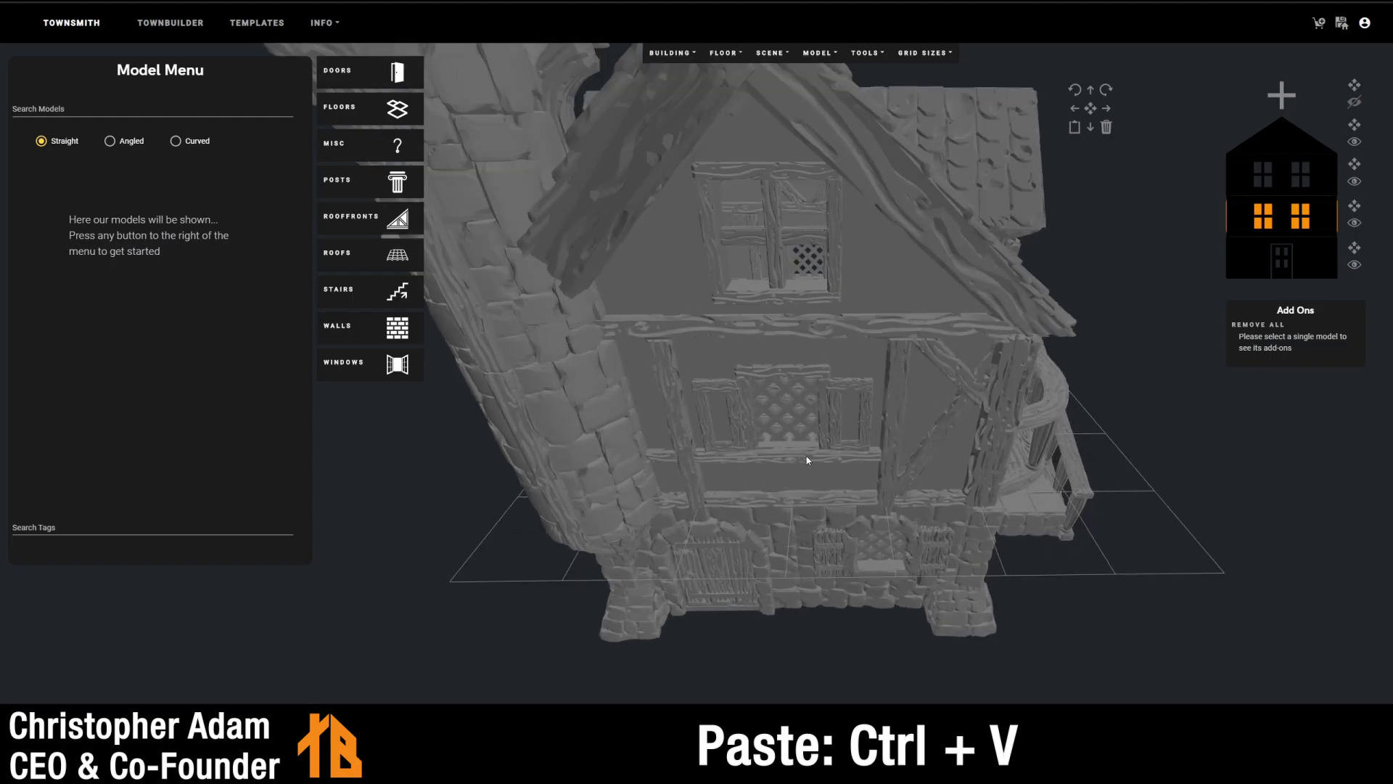
left_click(831, 521)
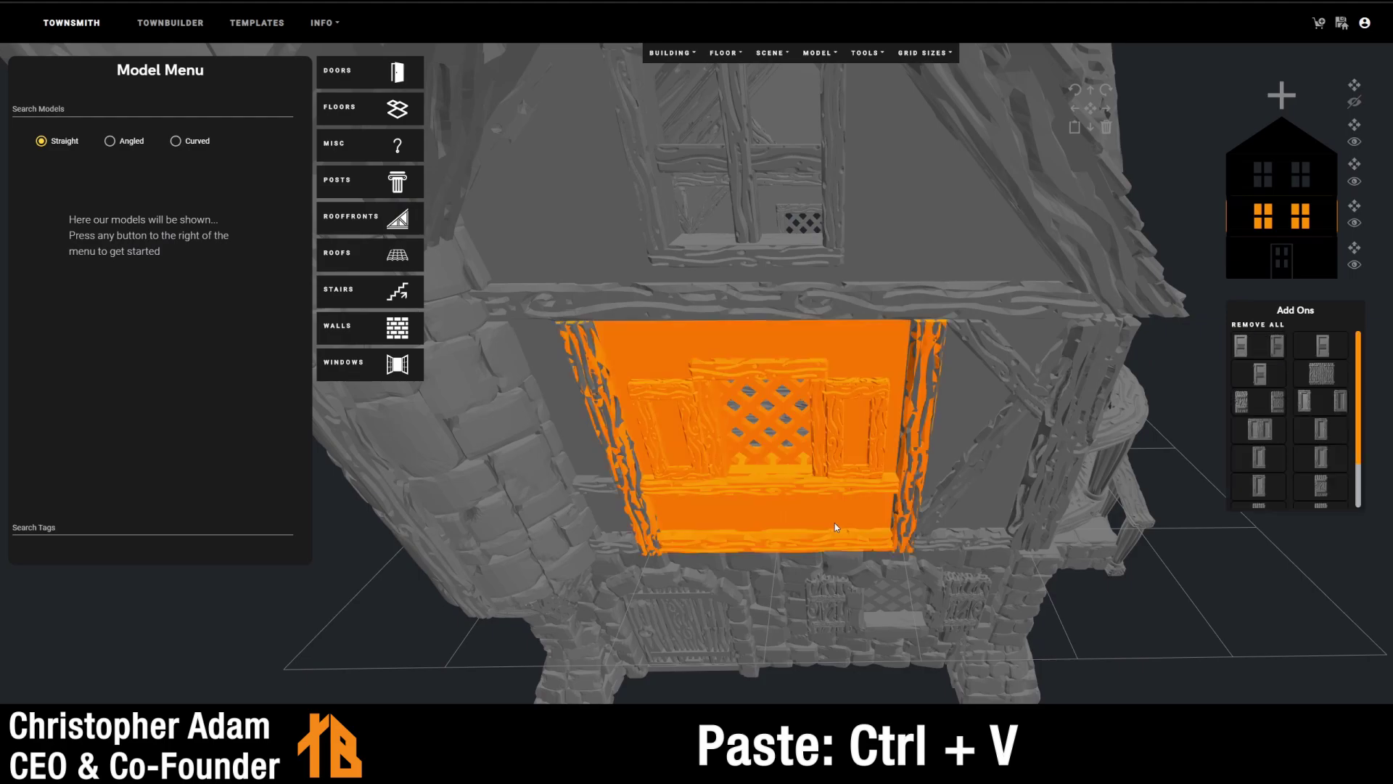
left_click(1254, 341)
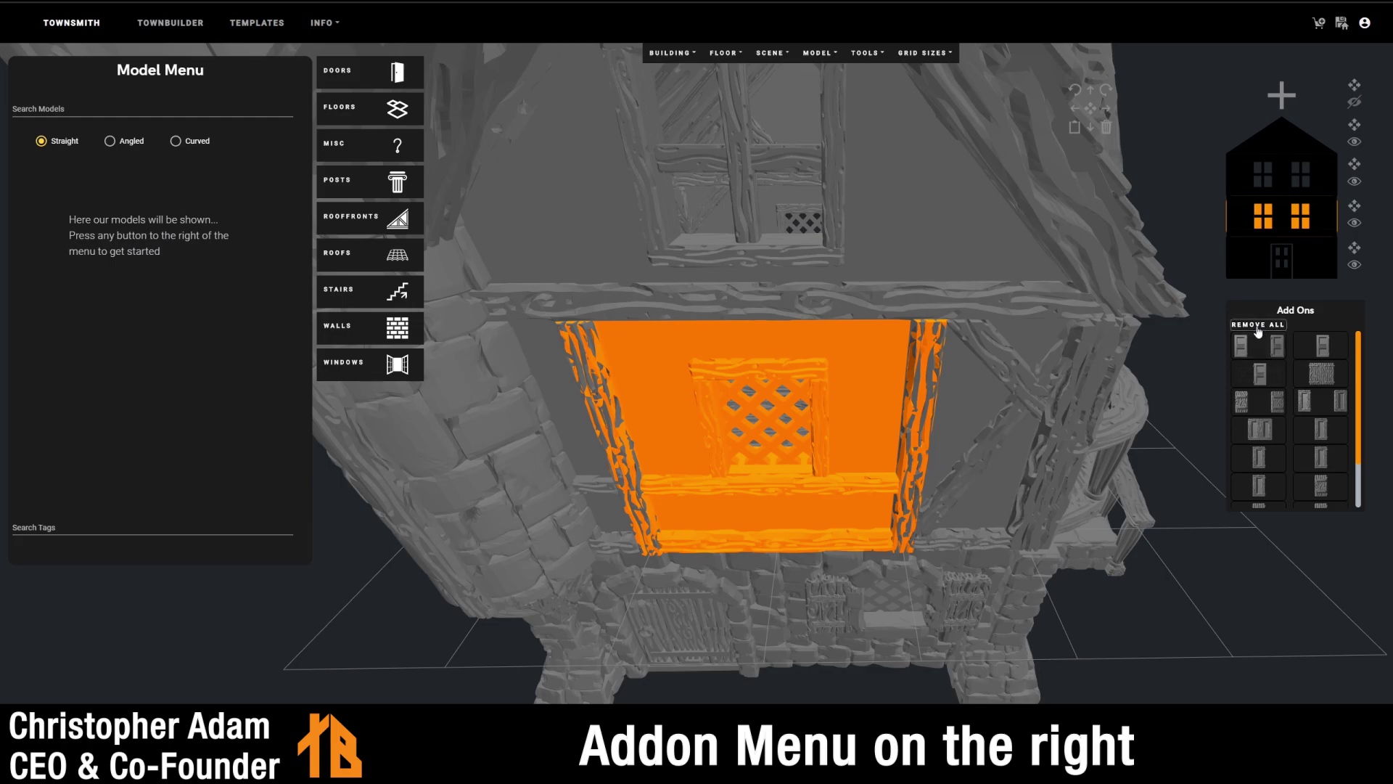
- Add curtains and a pair of wooden shutters to the front window wall, and deselect it
scroll(1275, 377, "down", 2)
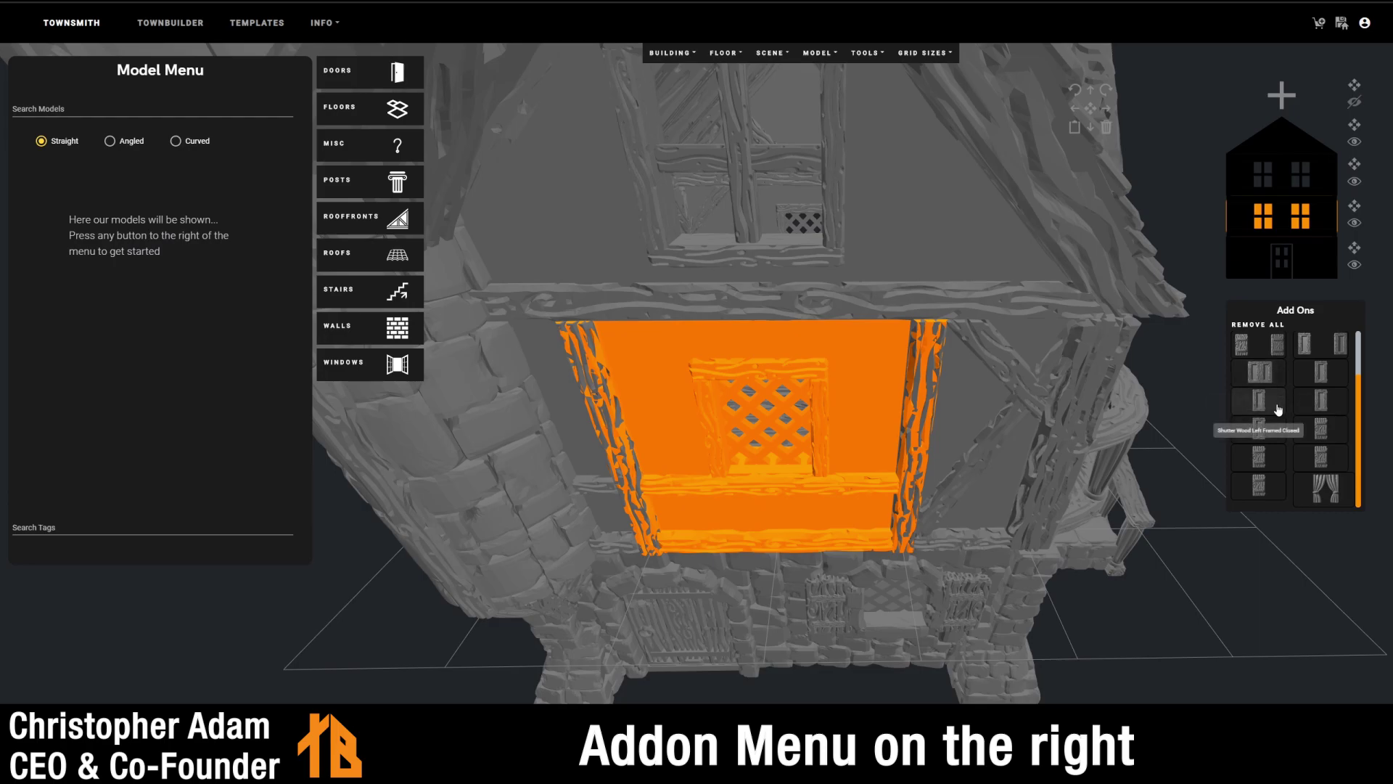
left_click(1336, 490)
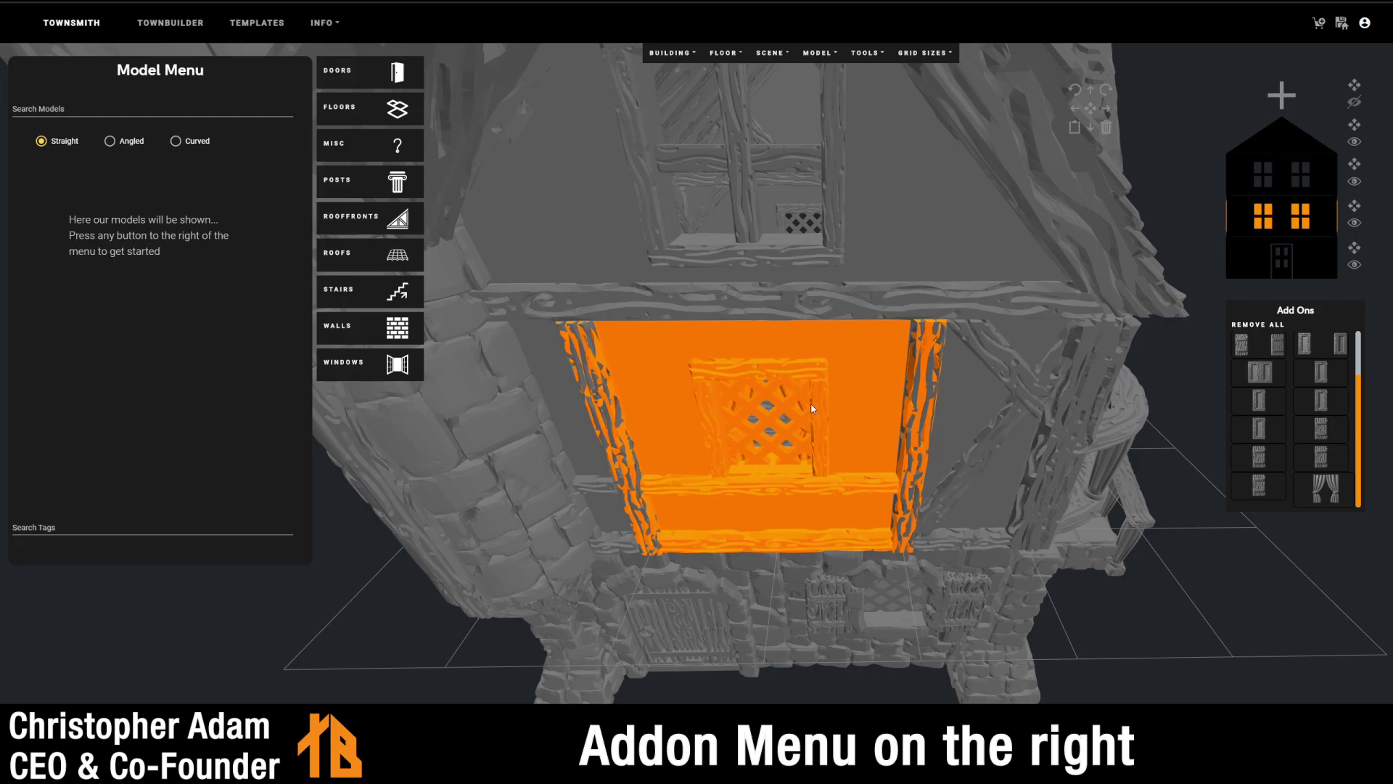
left_click(1260, 372)
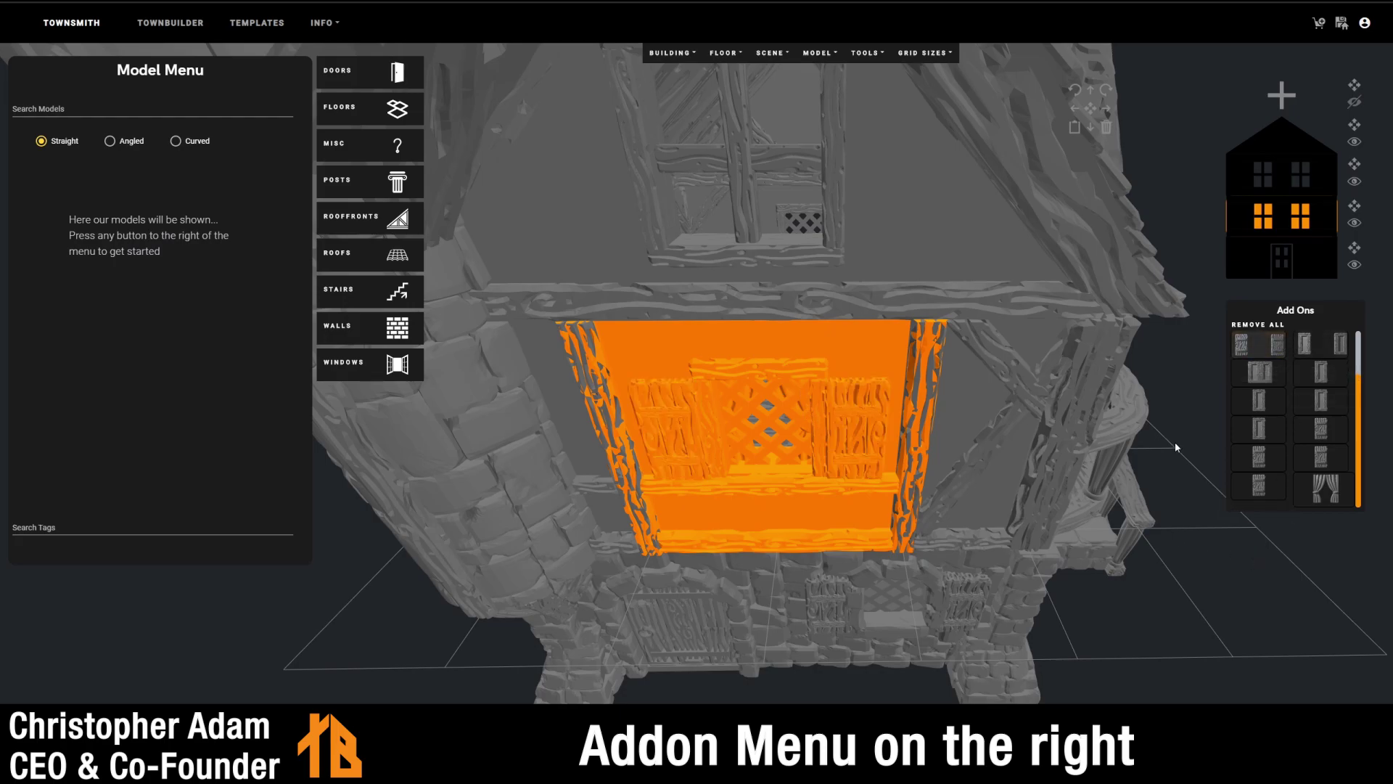
left_click(1176, 566)
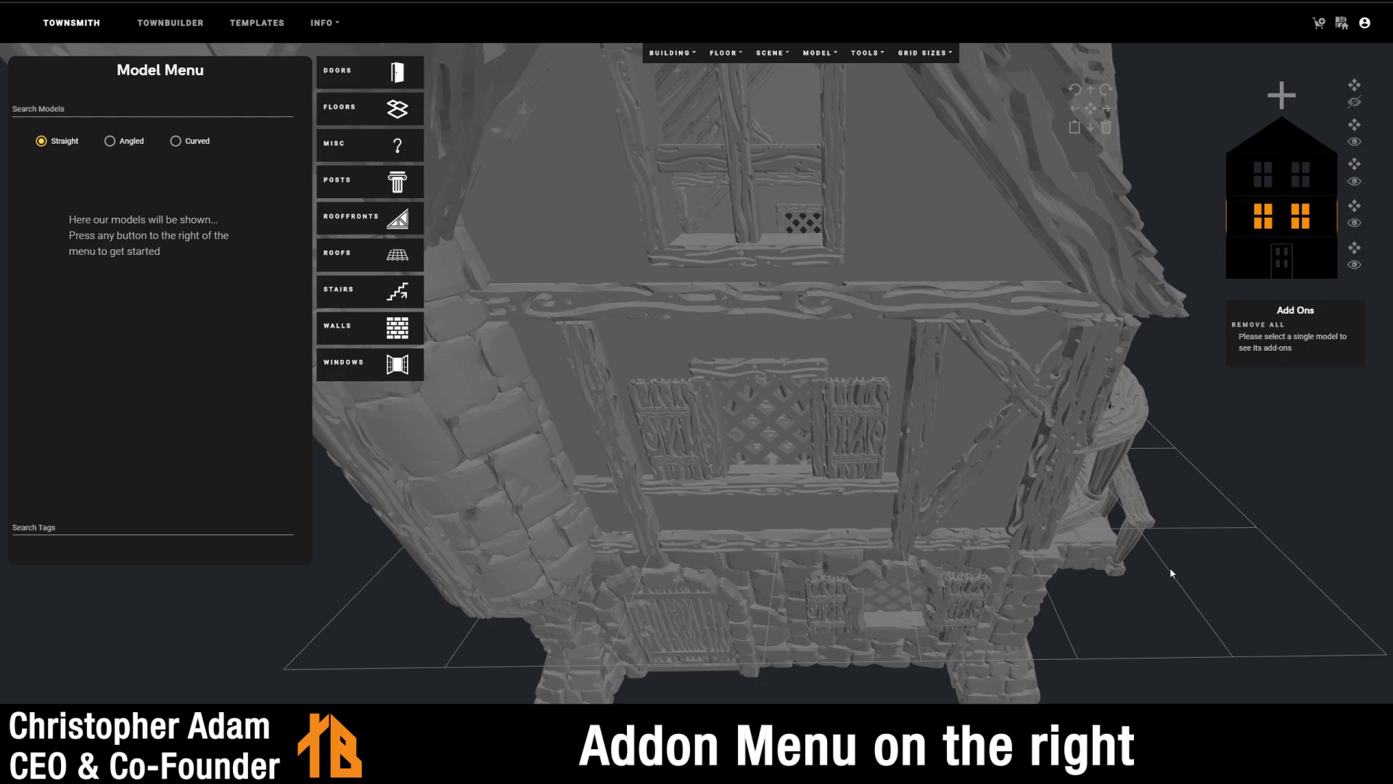
- Hide the floor directly above the active one to expose the building's interior
scroll(1170, 573, "down", 8)
left_click(1355, 142)
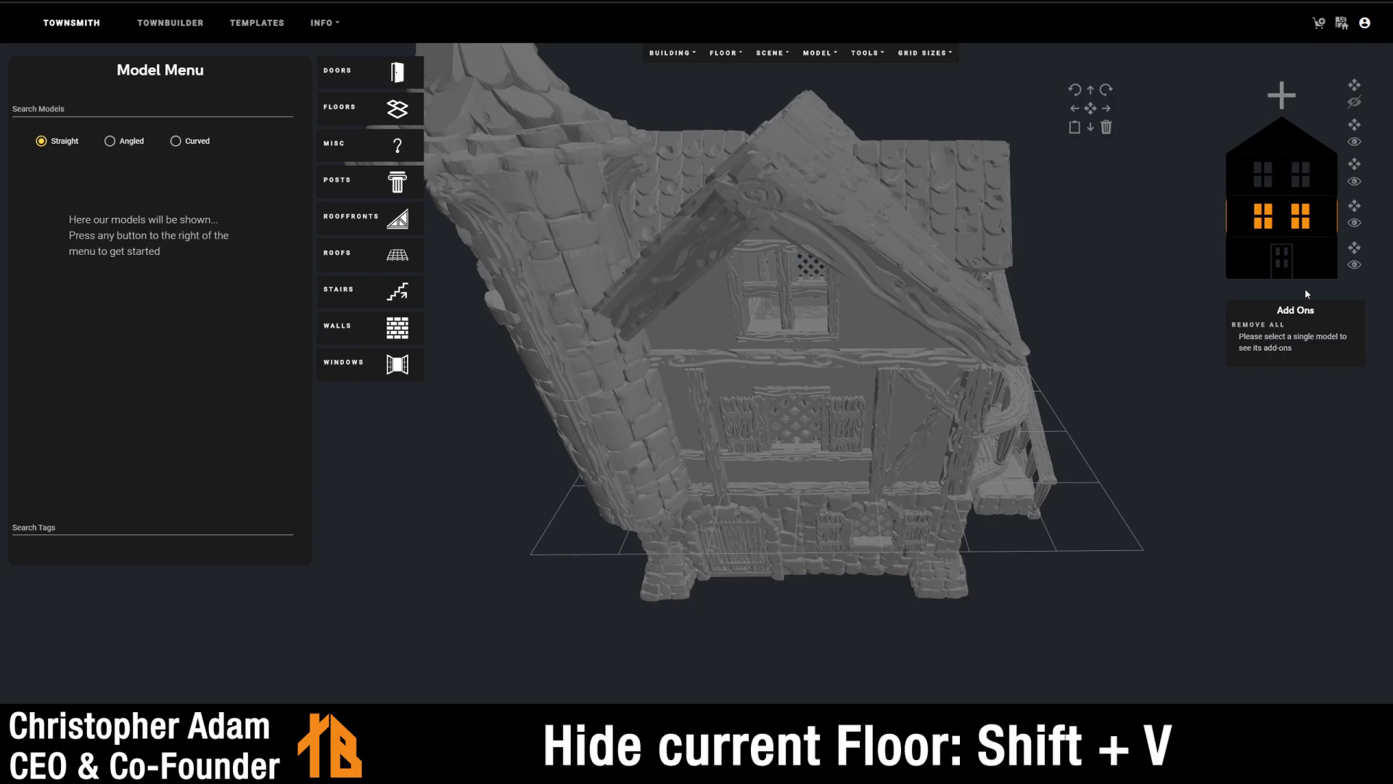
left_click(1356, 180)
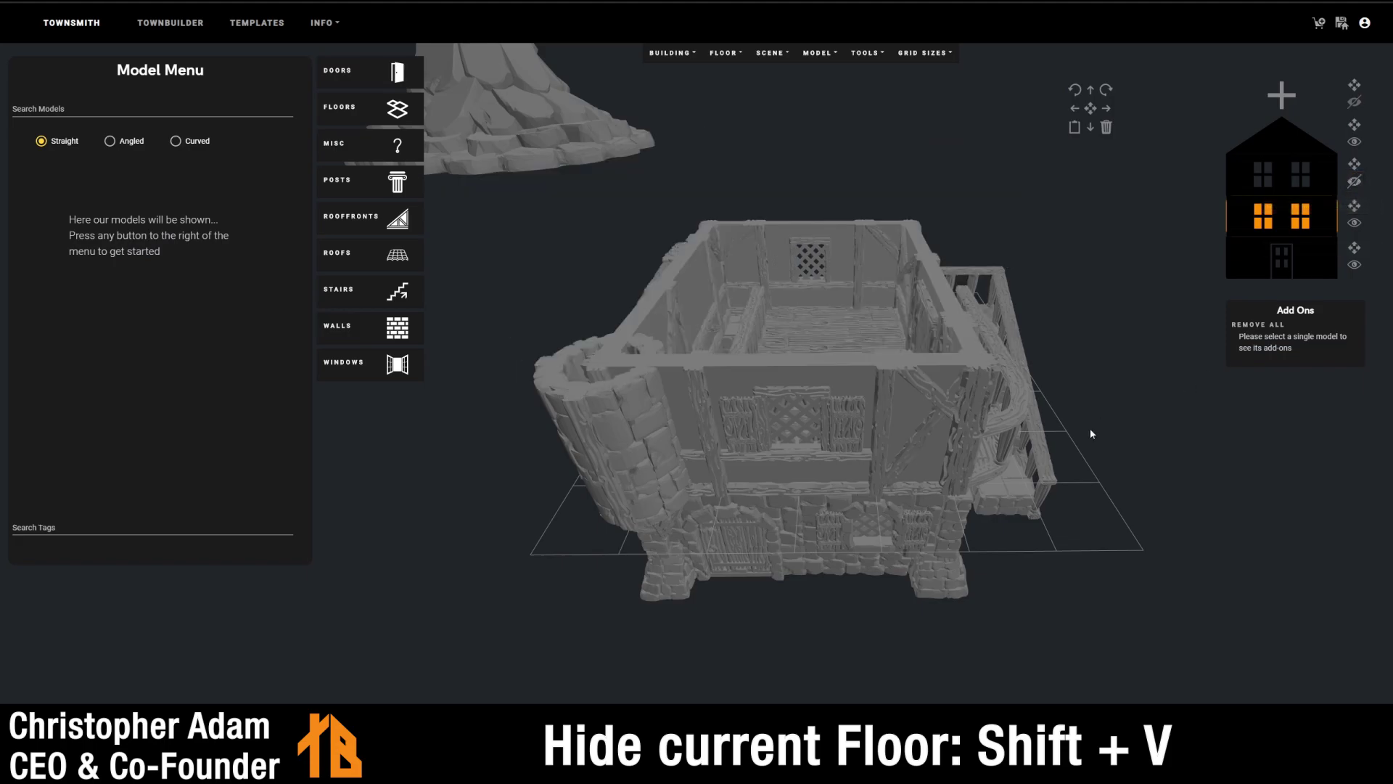
left_click_drag(1123, 489, 578, 412)
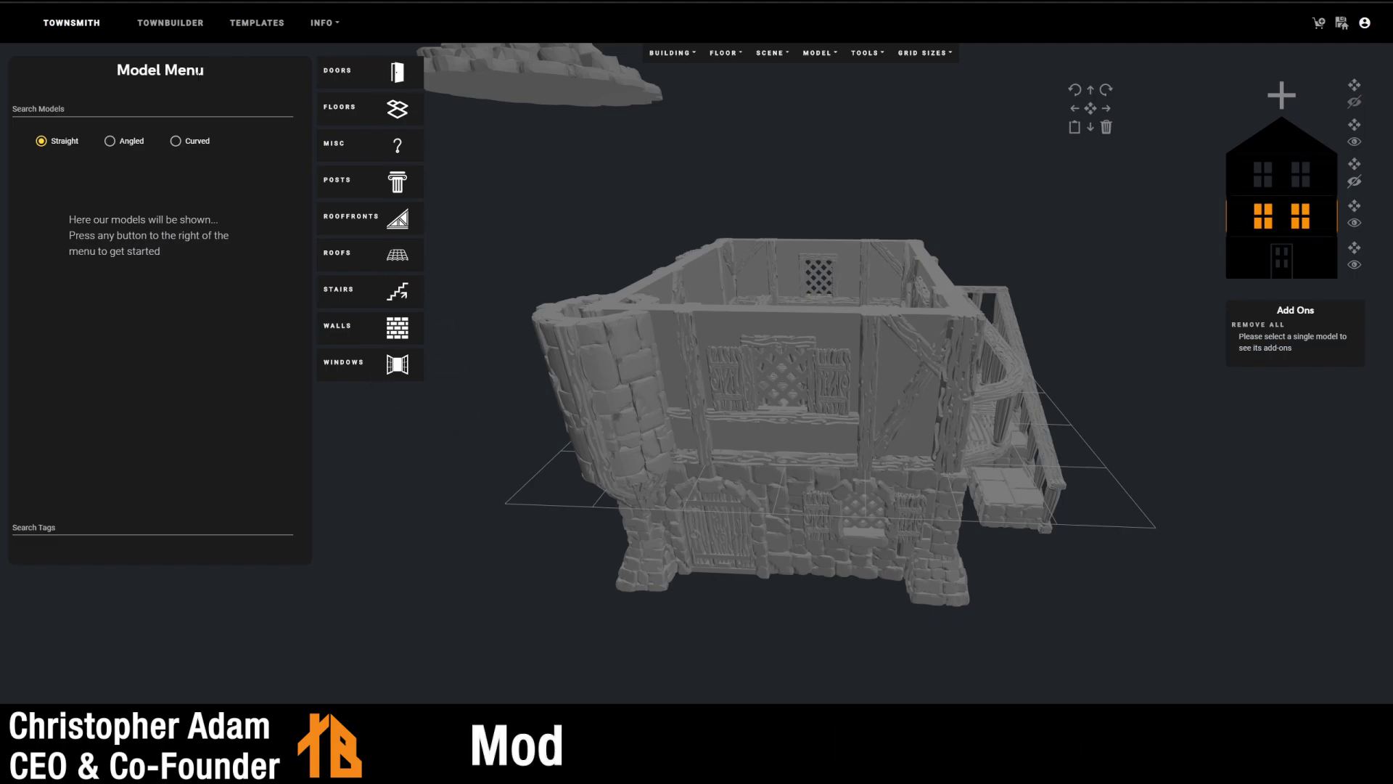
- Look through the model categories from Doors, Floors and Misc to Stairs, Walls and Windows, and return to Doors
left_click(380, 67)
left_click(384, 114)
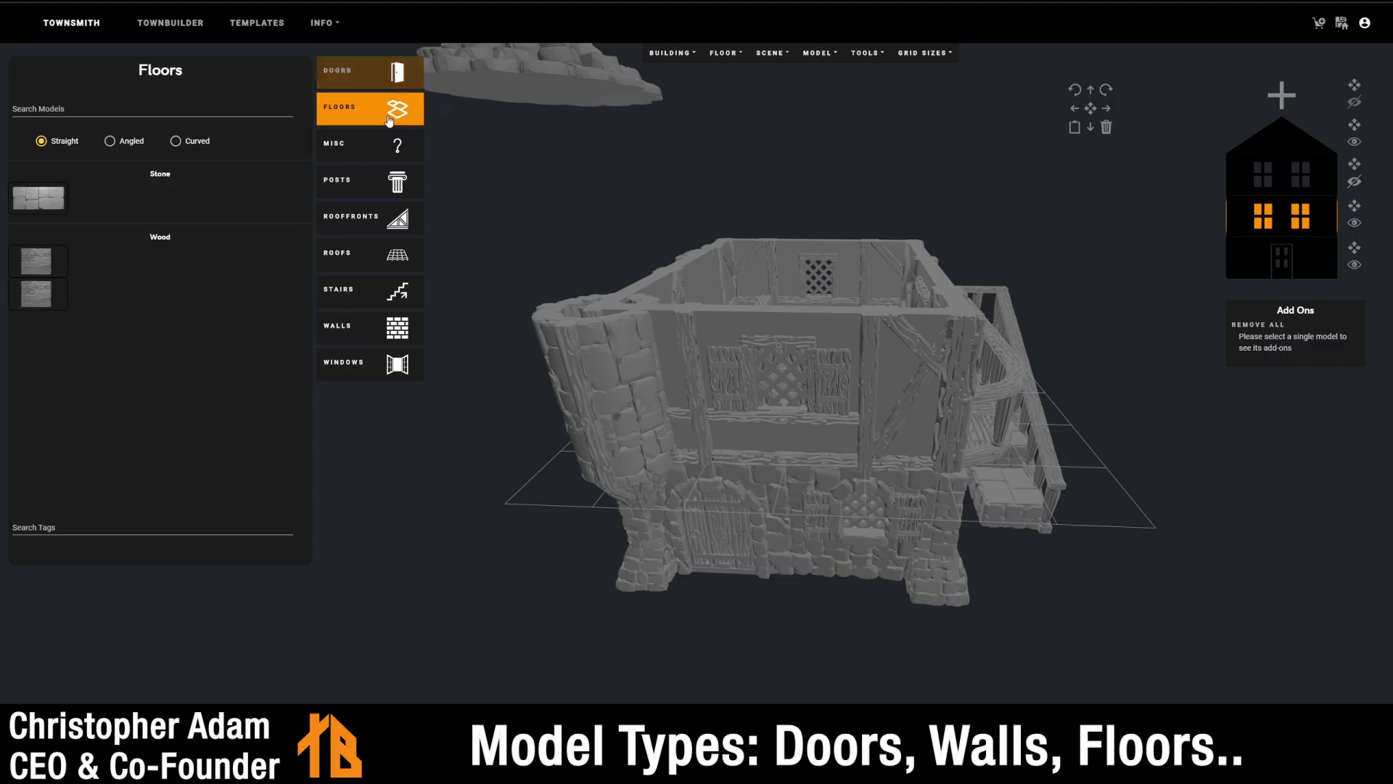
left_click(382, 159)
left_click(384, 183)
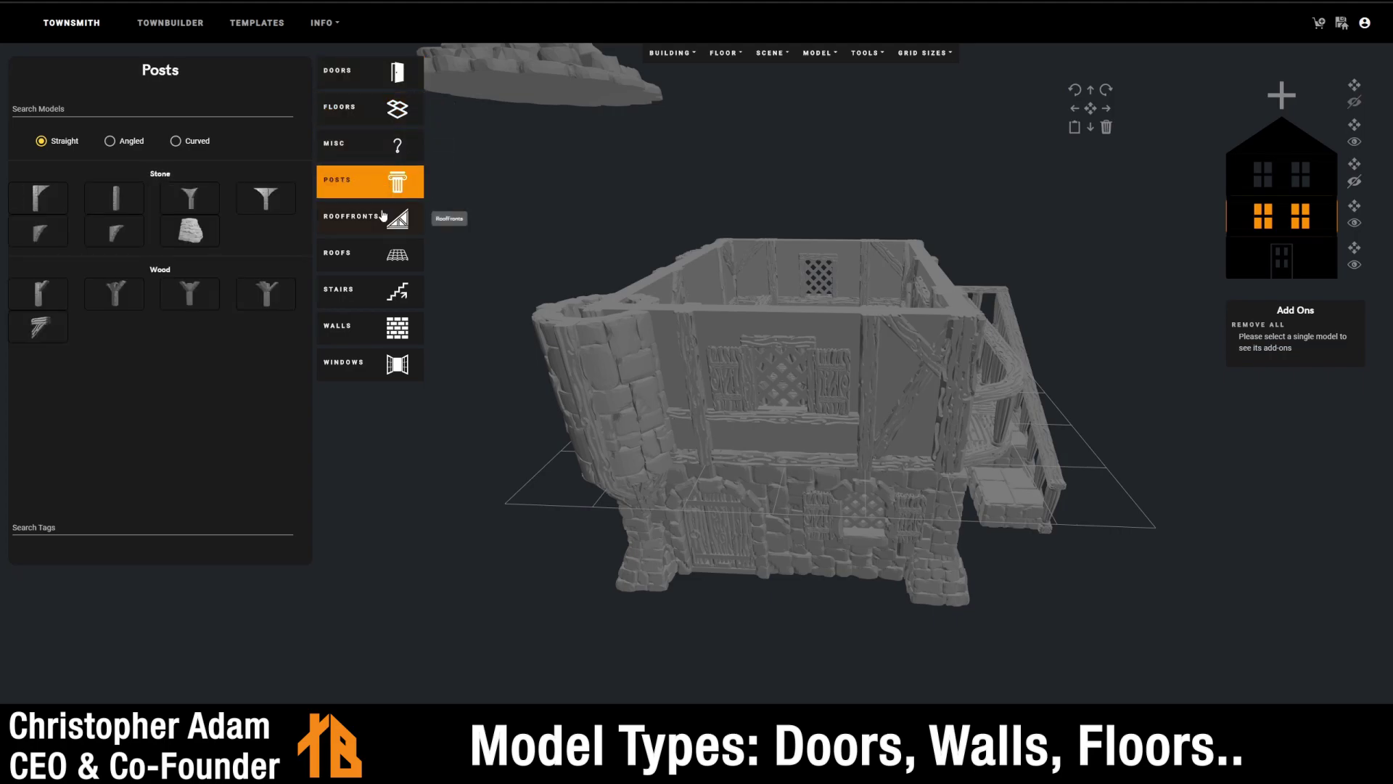
left_click(382, 215)
left_click(353, 254)
left_click(360, 292)
left_click(363, 329)
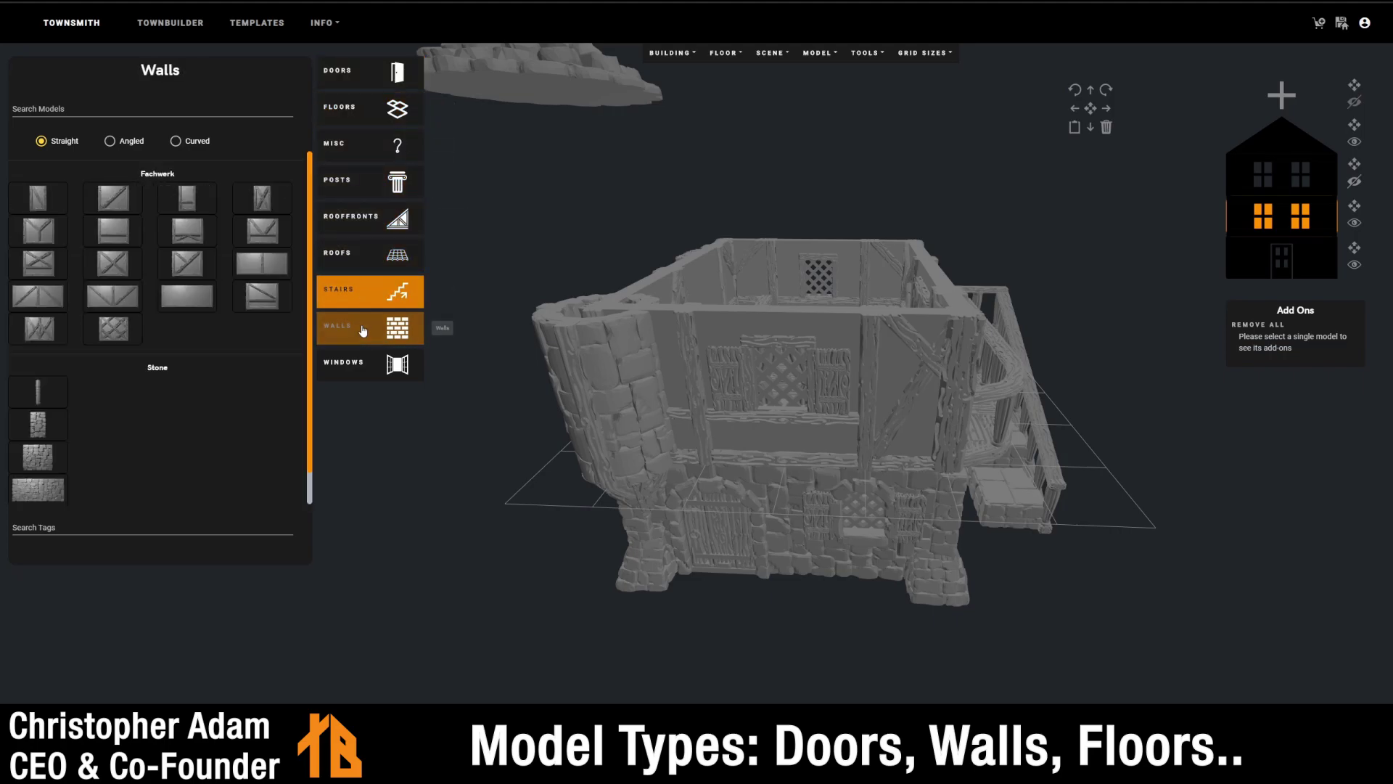
left_click(381, 362)
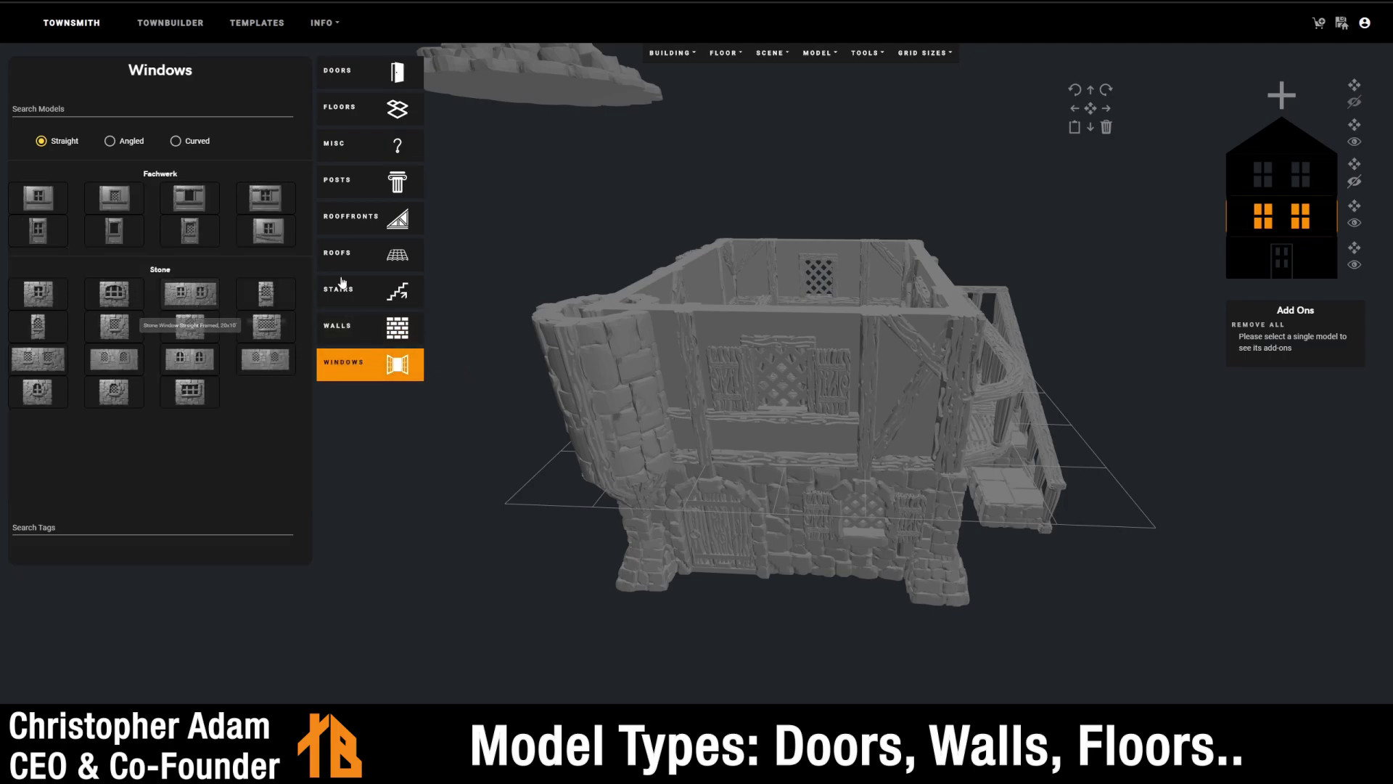
left_click(345, 73)
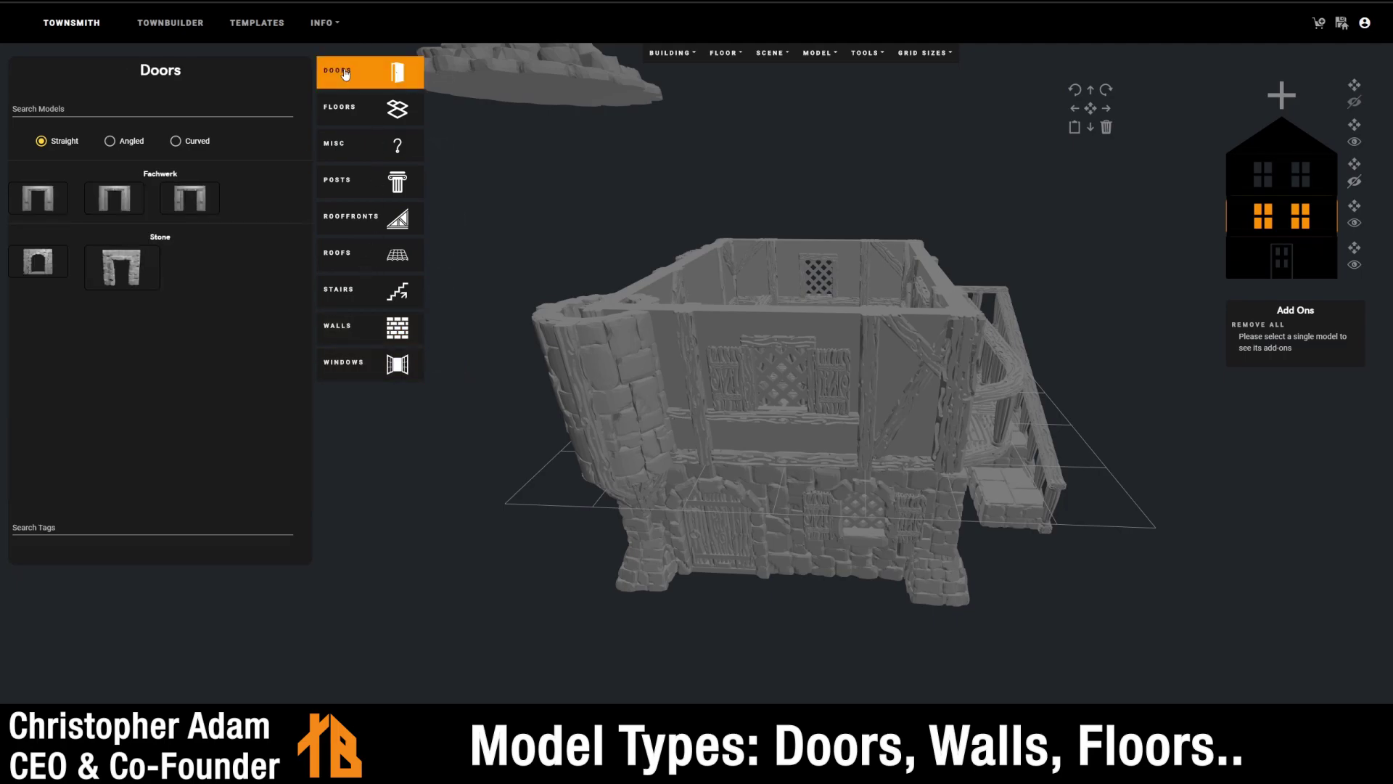
- Search the Walls models for "Wood"
left_click(372, 340)
left_click(65, 114)
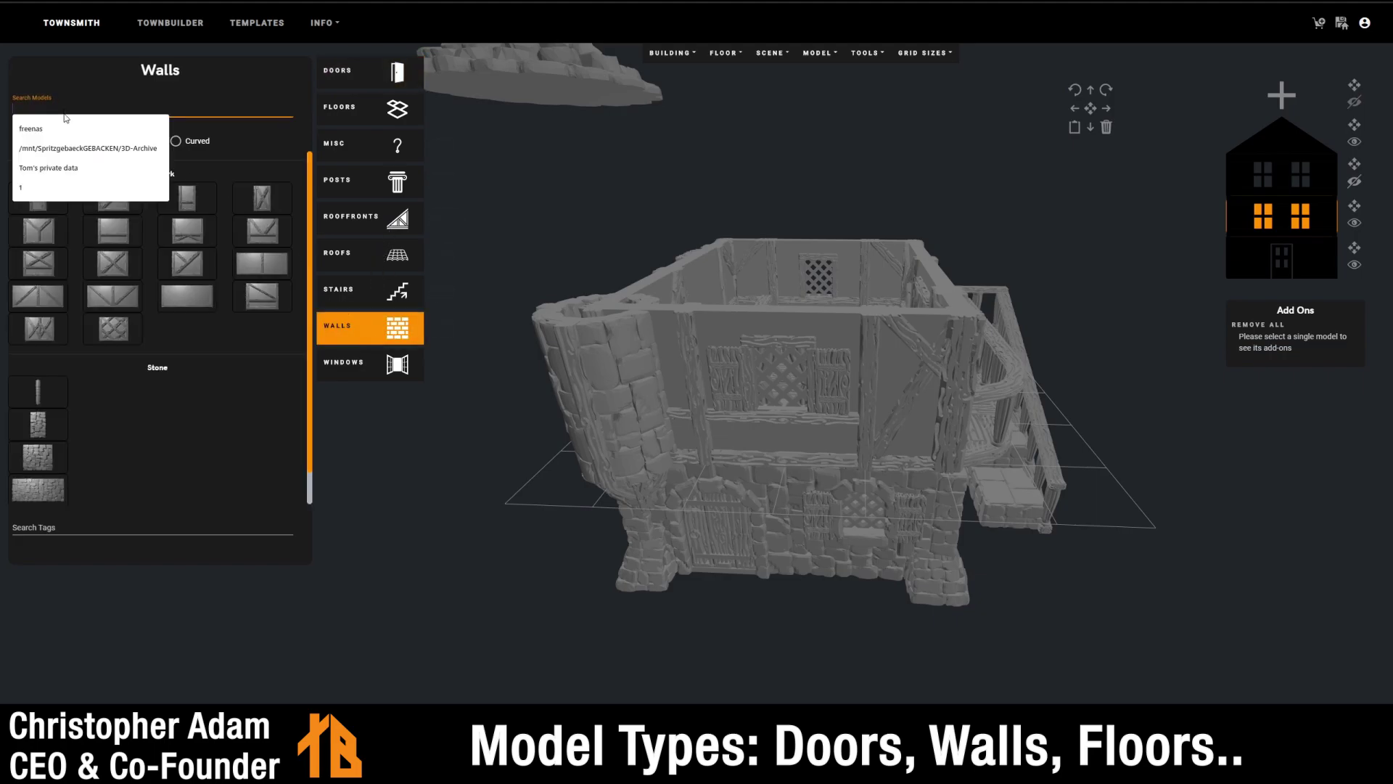
type("H")
key("BackSpace")
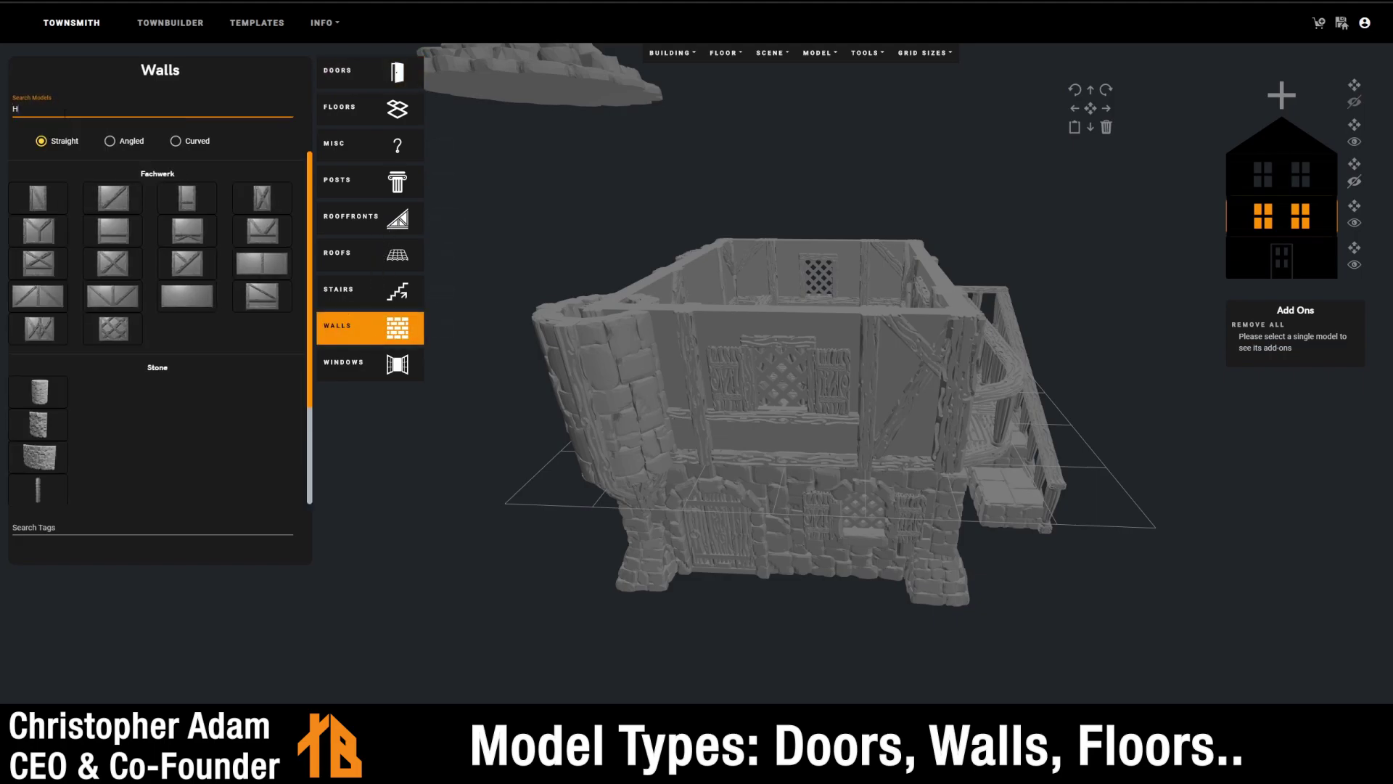
key("BackSpace")
type("Wood")
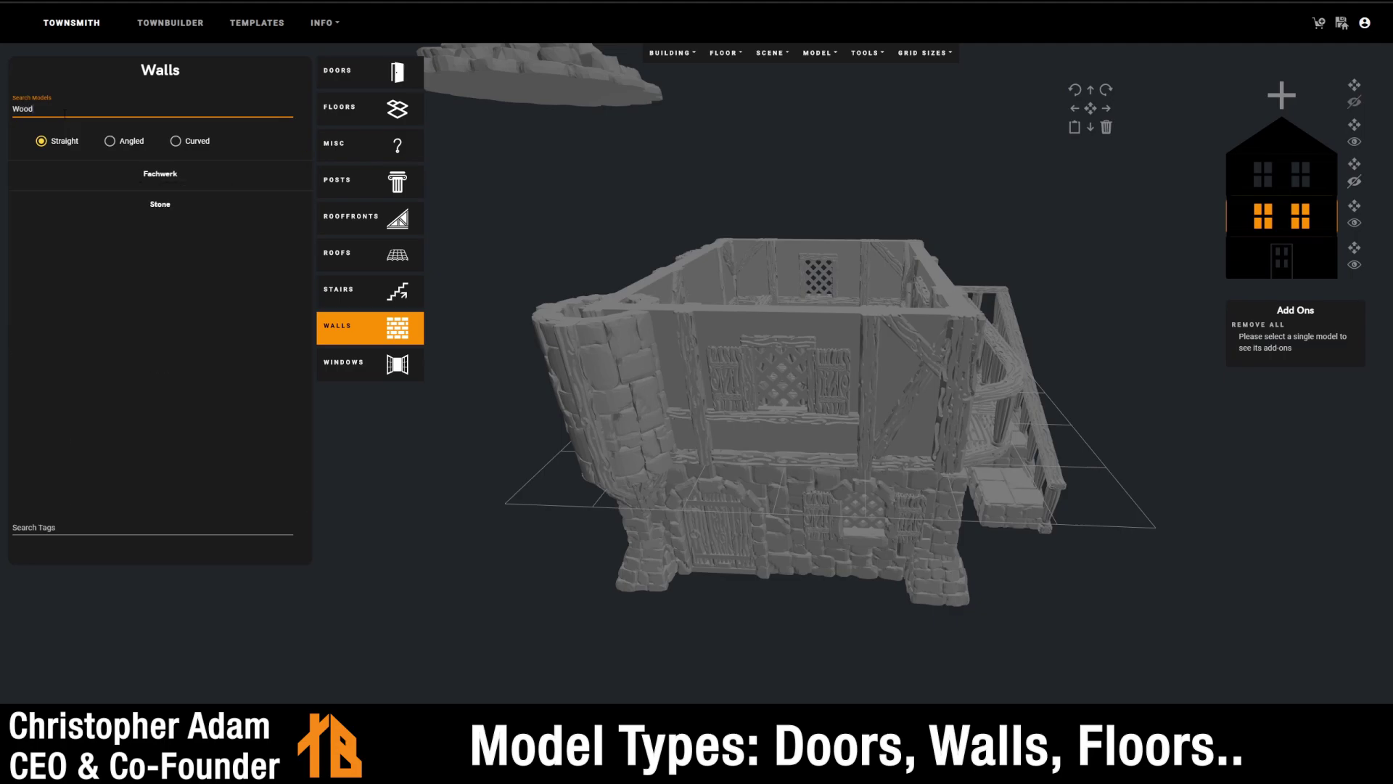
- Replace the Walls model search with "Fachwerk", and clear the search term
key("BackSpace")
key("BackSpace")
key("BackSpace")
key("BackSpace")
type("Fachwe")
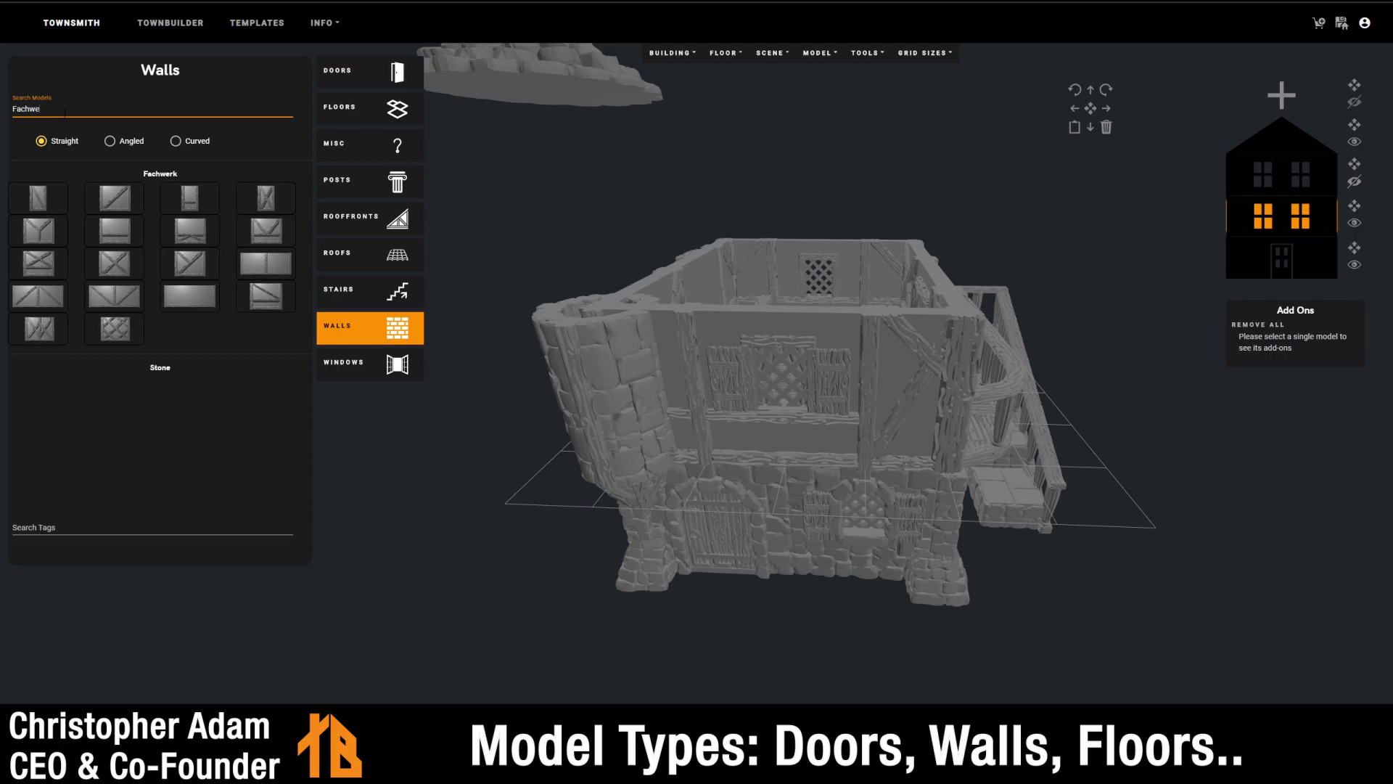
type("k")
type("r")
key("ctrl+a")
key("BackSpace")
- Filter the wall models by the Straight tag, and remove the tag filter
left_click(37, 528)
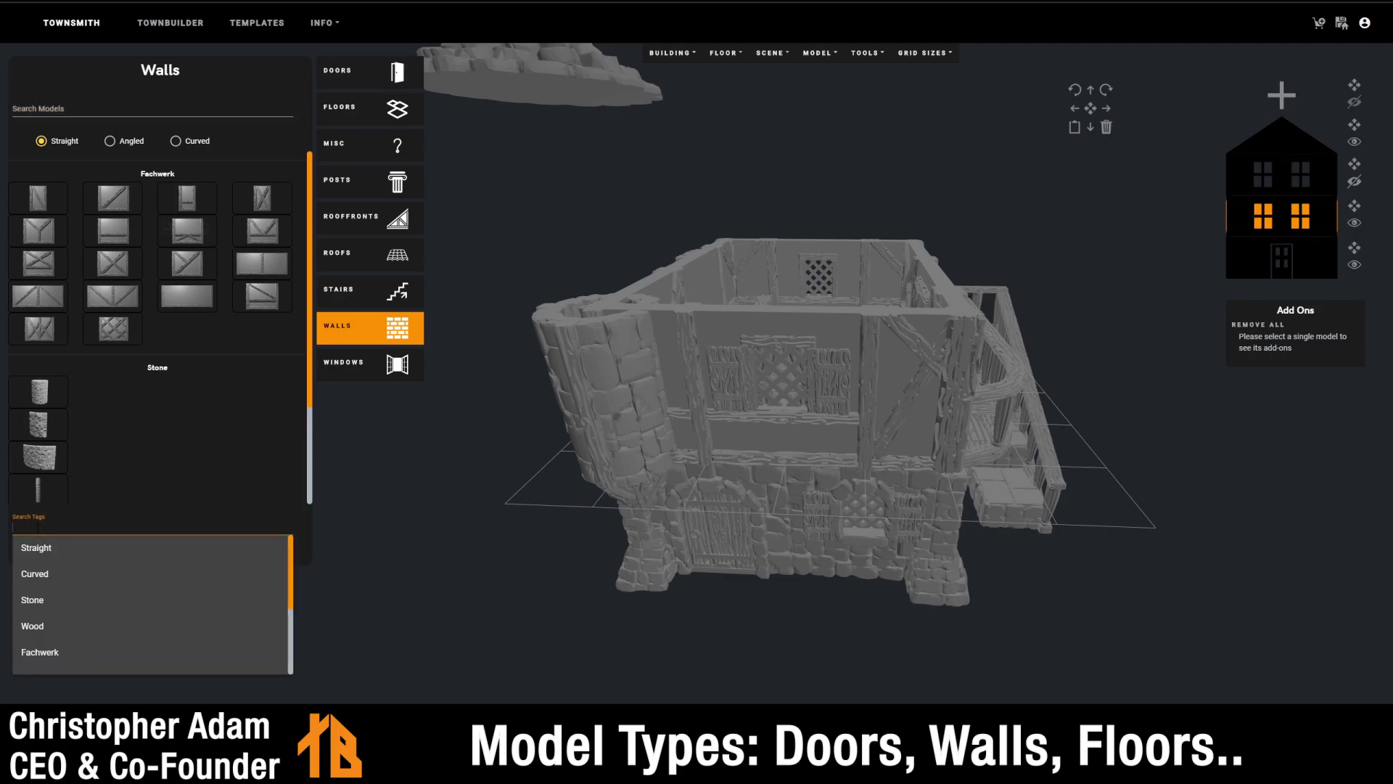
left_click(45, 549)
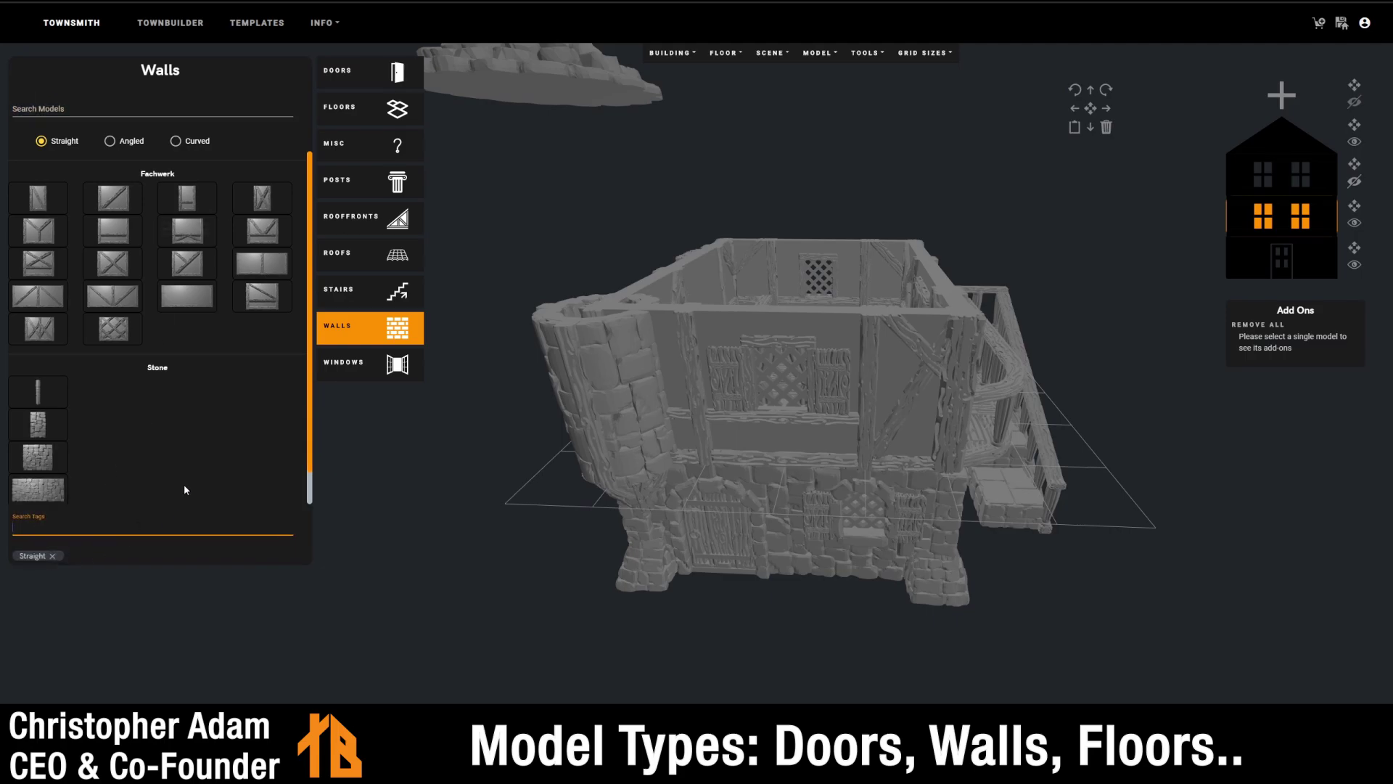
left_click(52, 556)
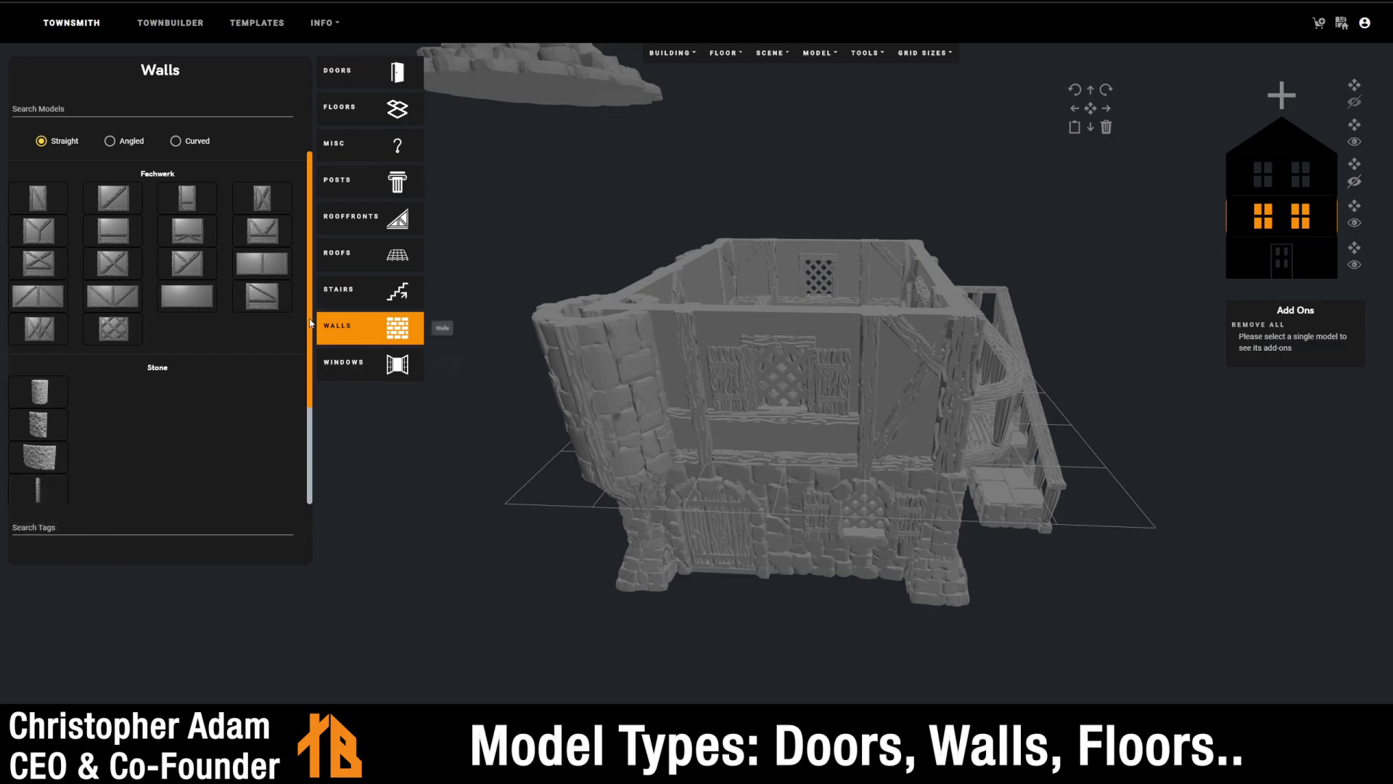
- Search the models for "Fachwerk" and check the matches in the Stairs, Roofs and RoofFronts categories
left_click(79, 114)
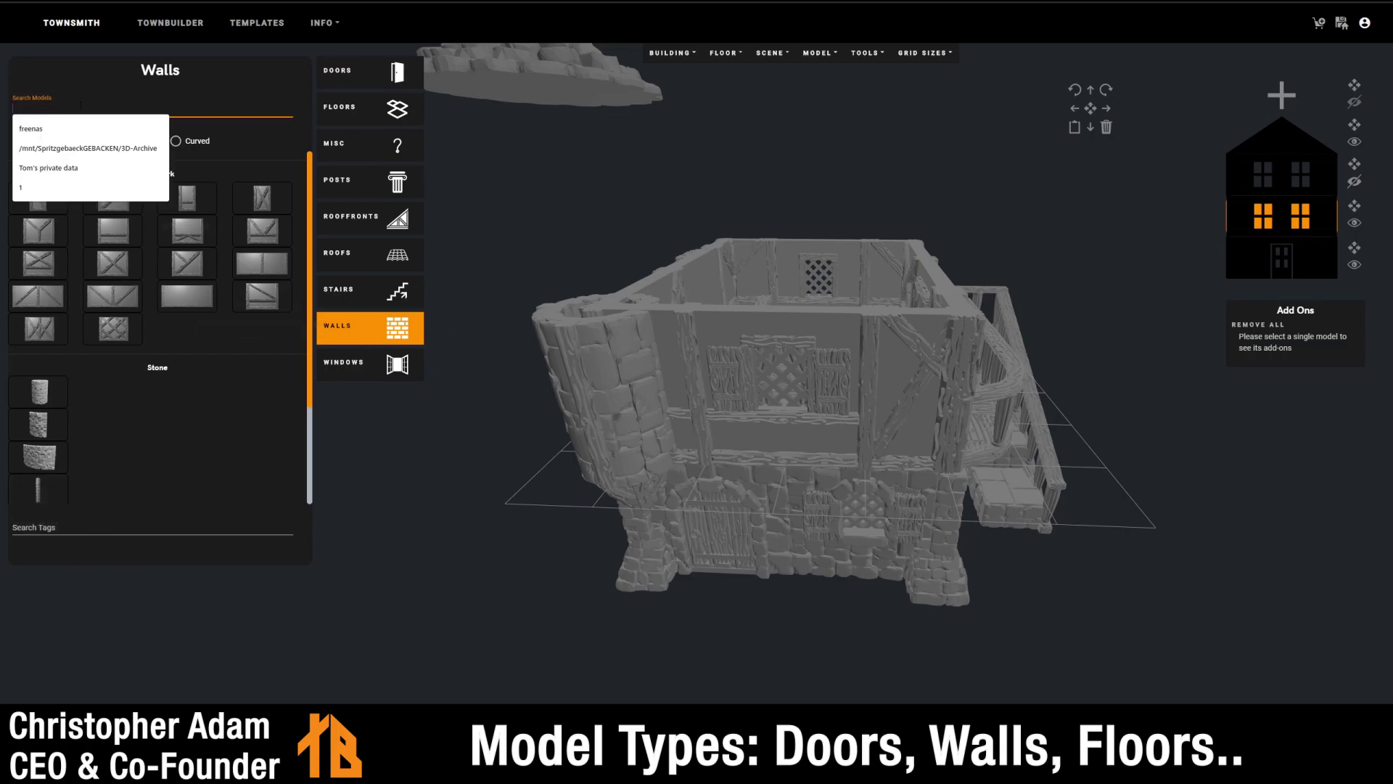
type("Fachwerk")
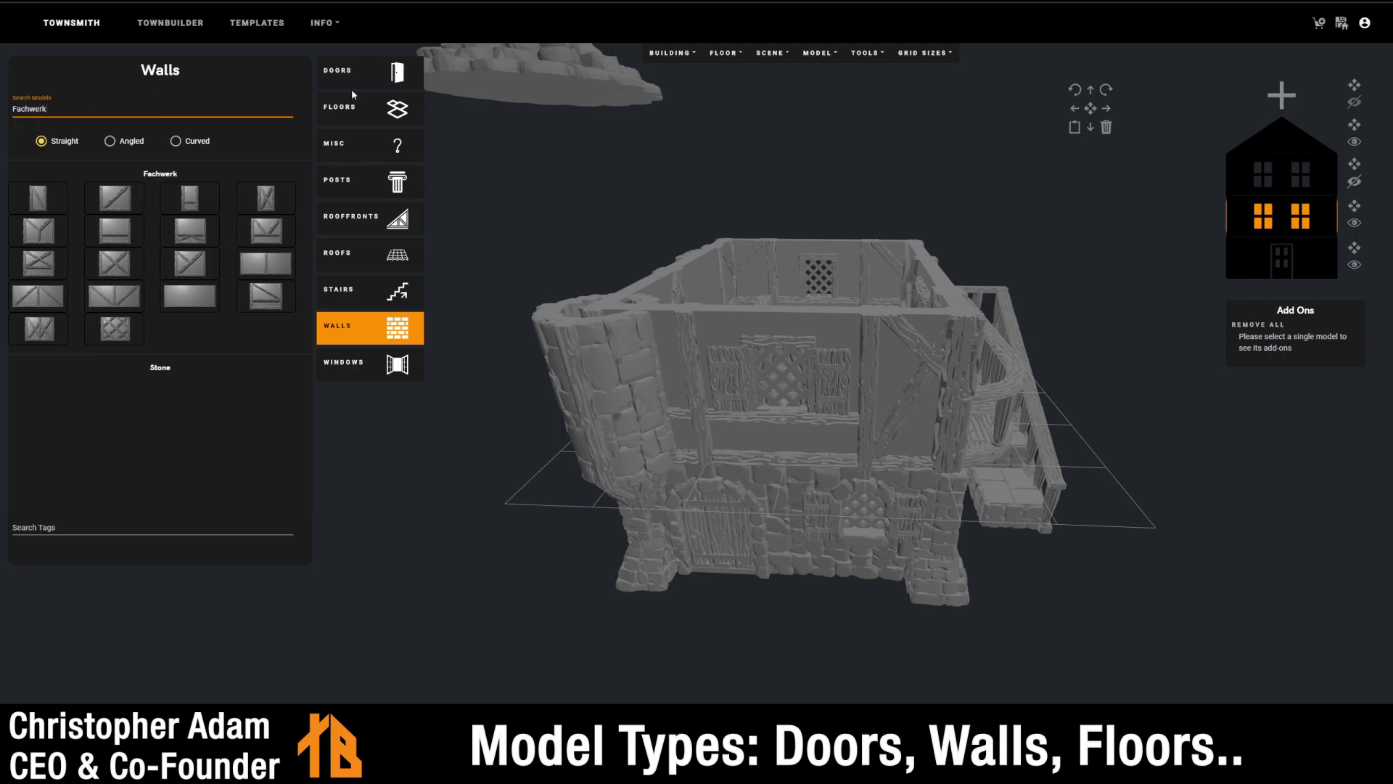
left_click(362, 294)
left_click(360, 259)
left_click(363, 217)
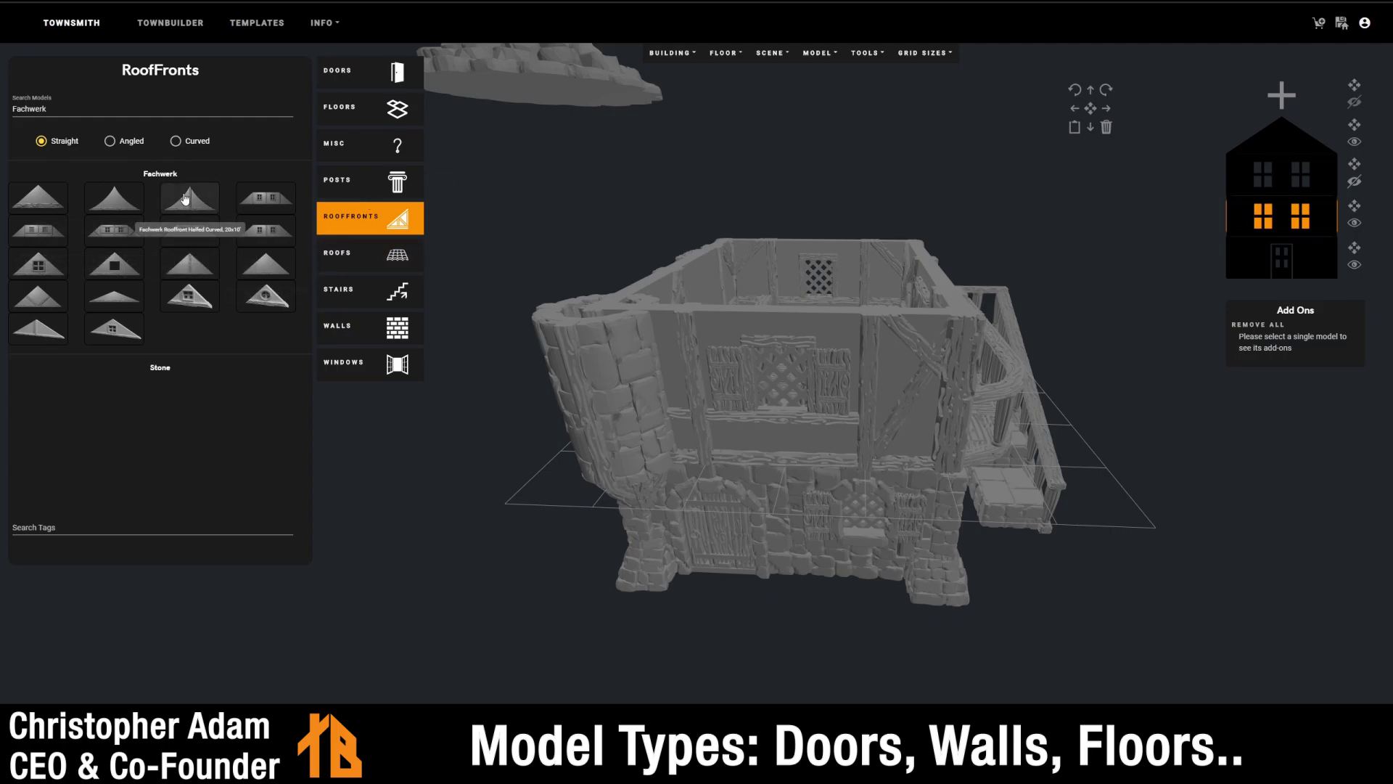
- Clear the model search term and look through the full set of RoofFronts models
left_click_drag(64, 110, 8, 110)
key("BackSpace")
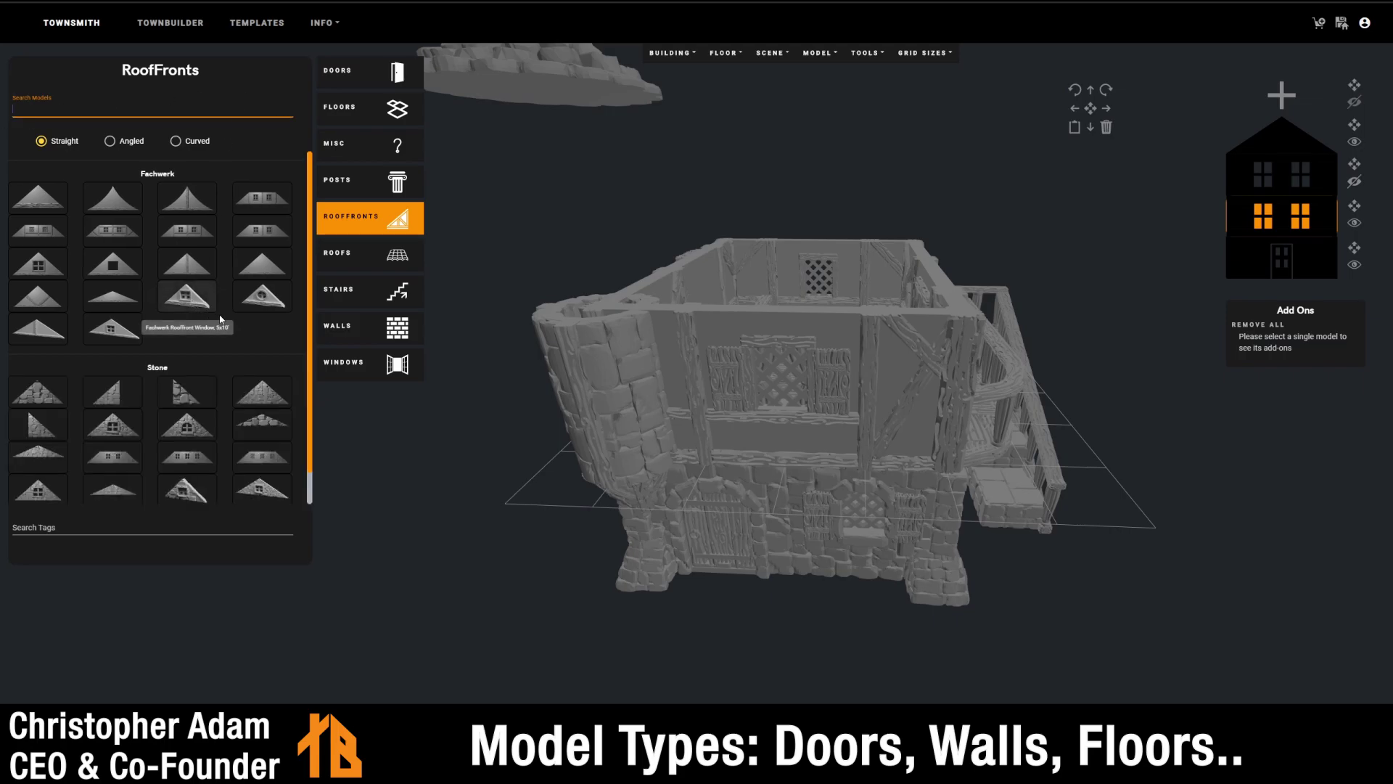
scroll(217, 320, "down", 1)
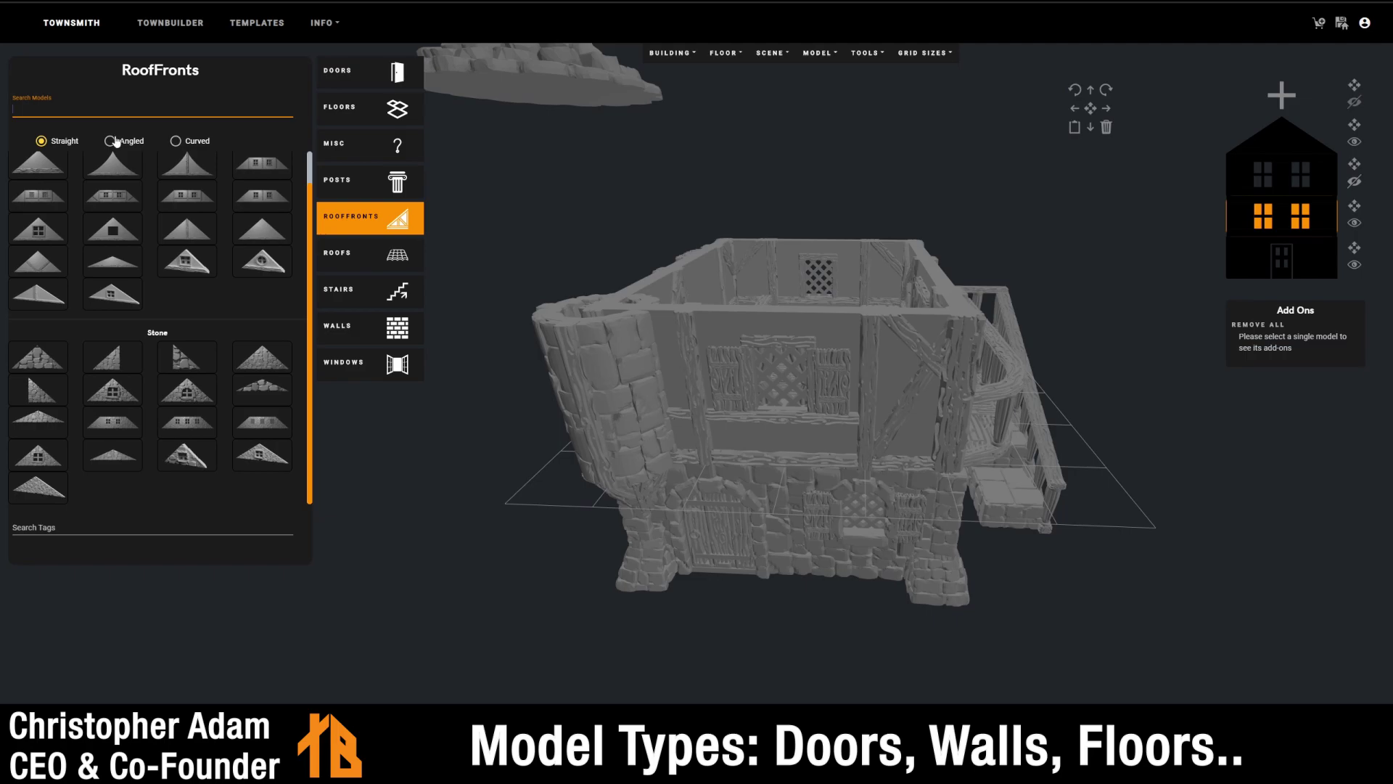
scroll(239, 254, "up", 1)
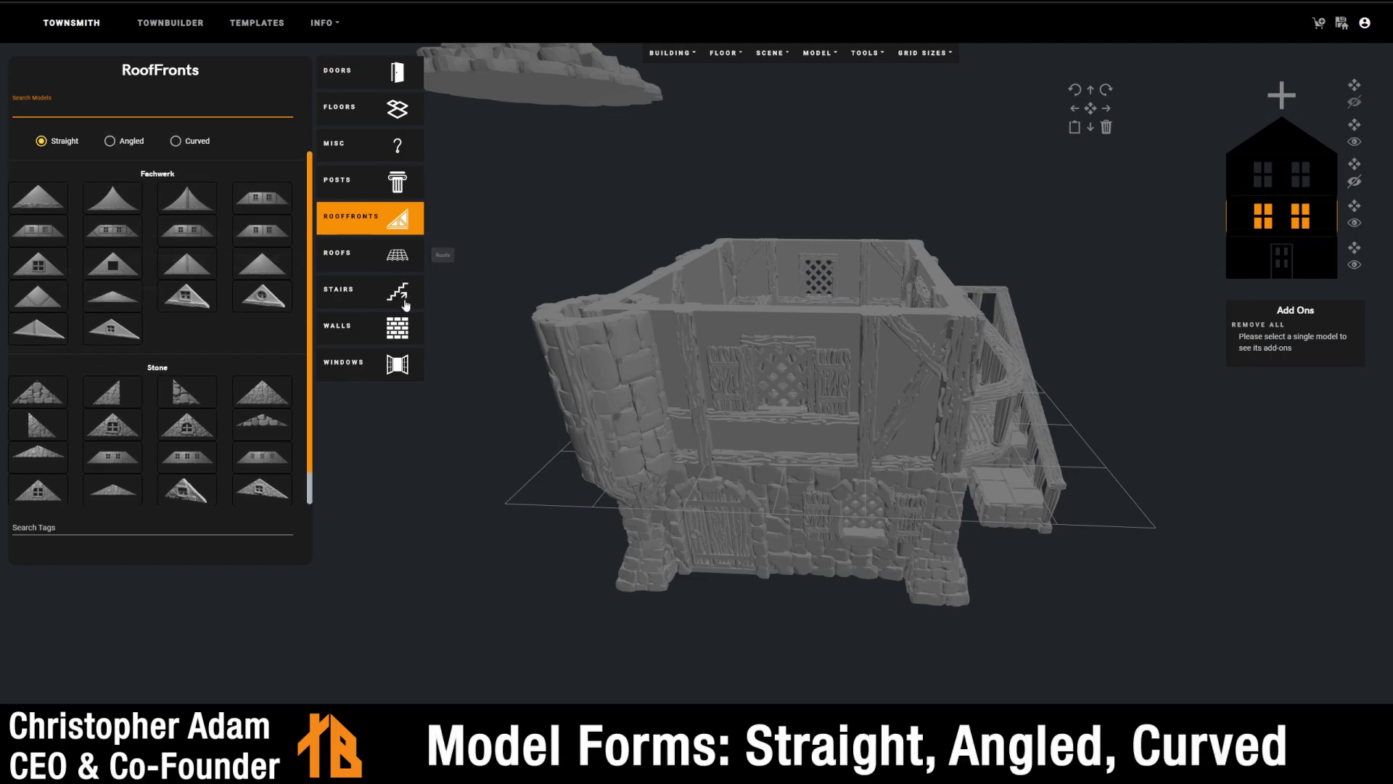
- Show the wall models in Angled and Curved form, and view the Curved models for Posts and Floors
left_click(398, 328)
left_click(109, 141)
left_click(176, 140)
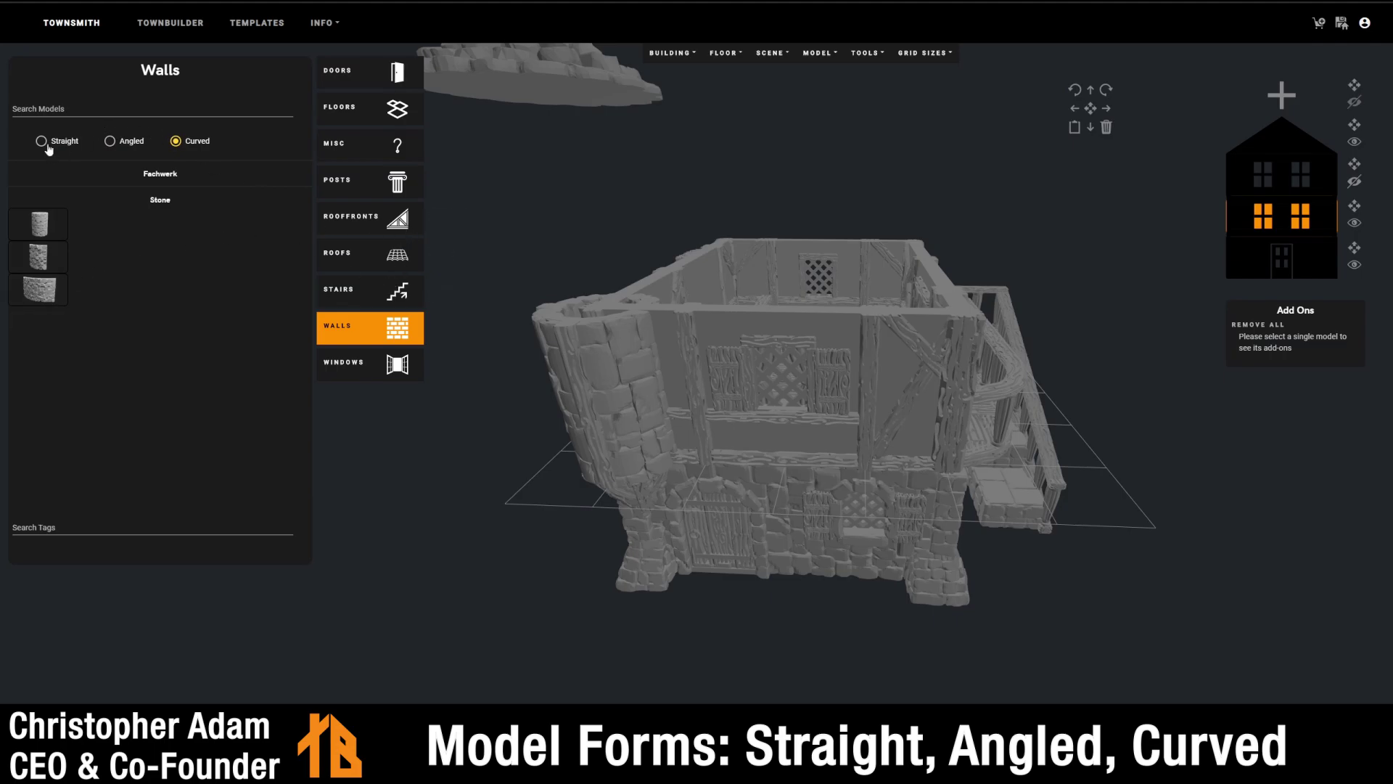
left_click(381, 181)
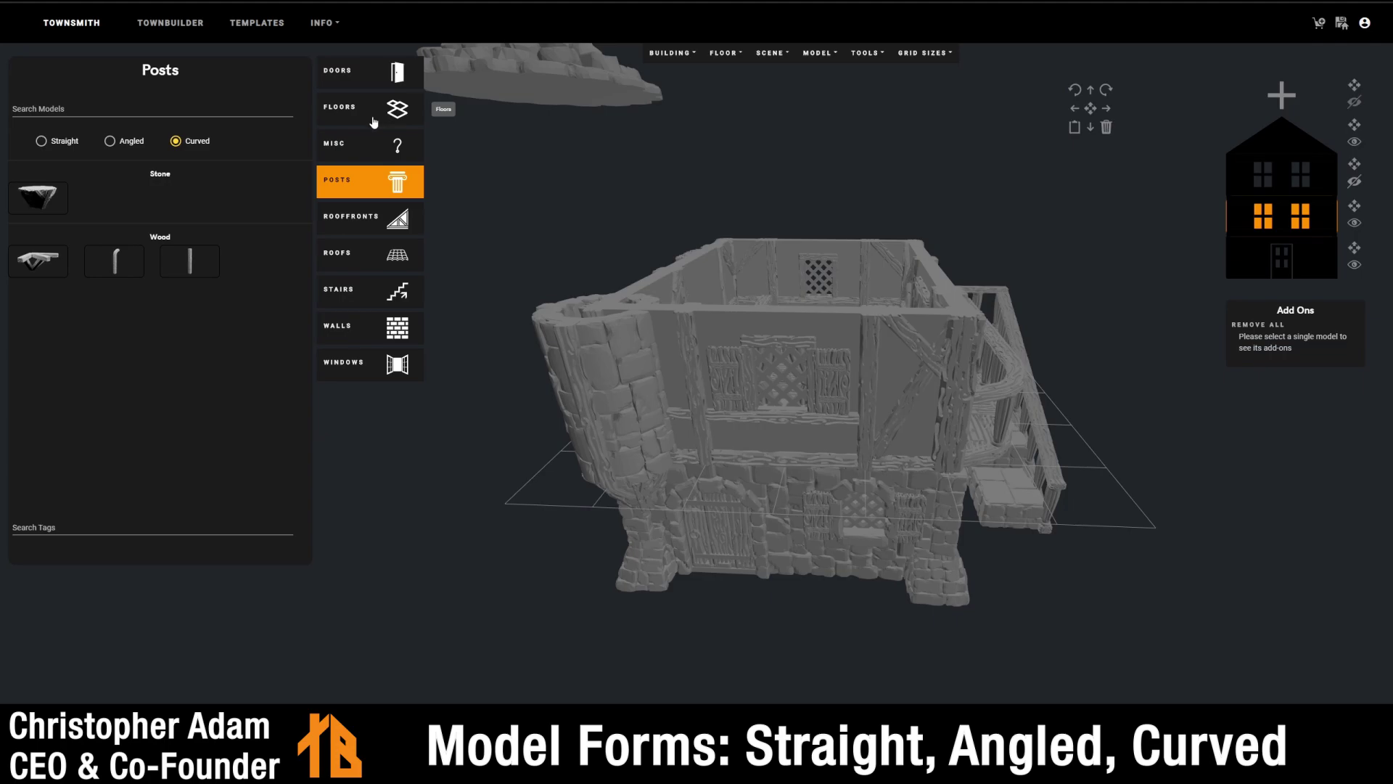
left_click(373, 120)
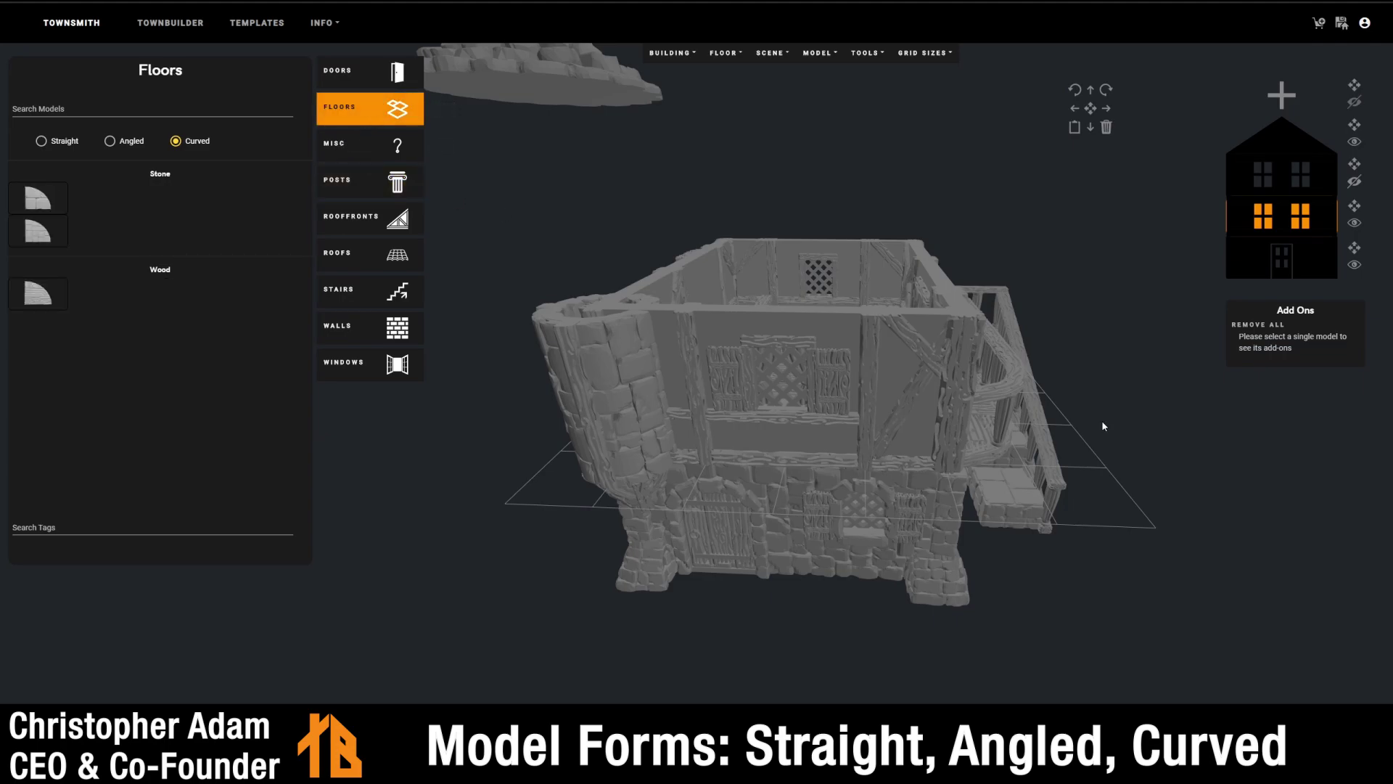
- Make the roof level active and place a straight stone floor tile above the back wall of the building
left_click(1281, 137)
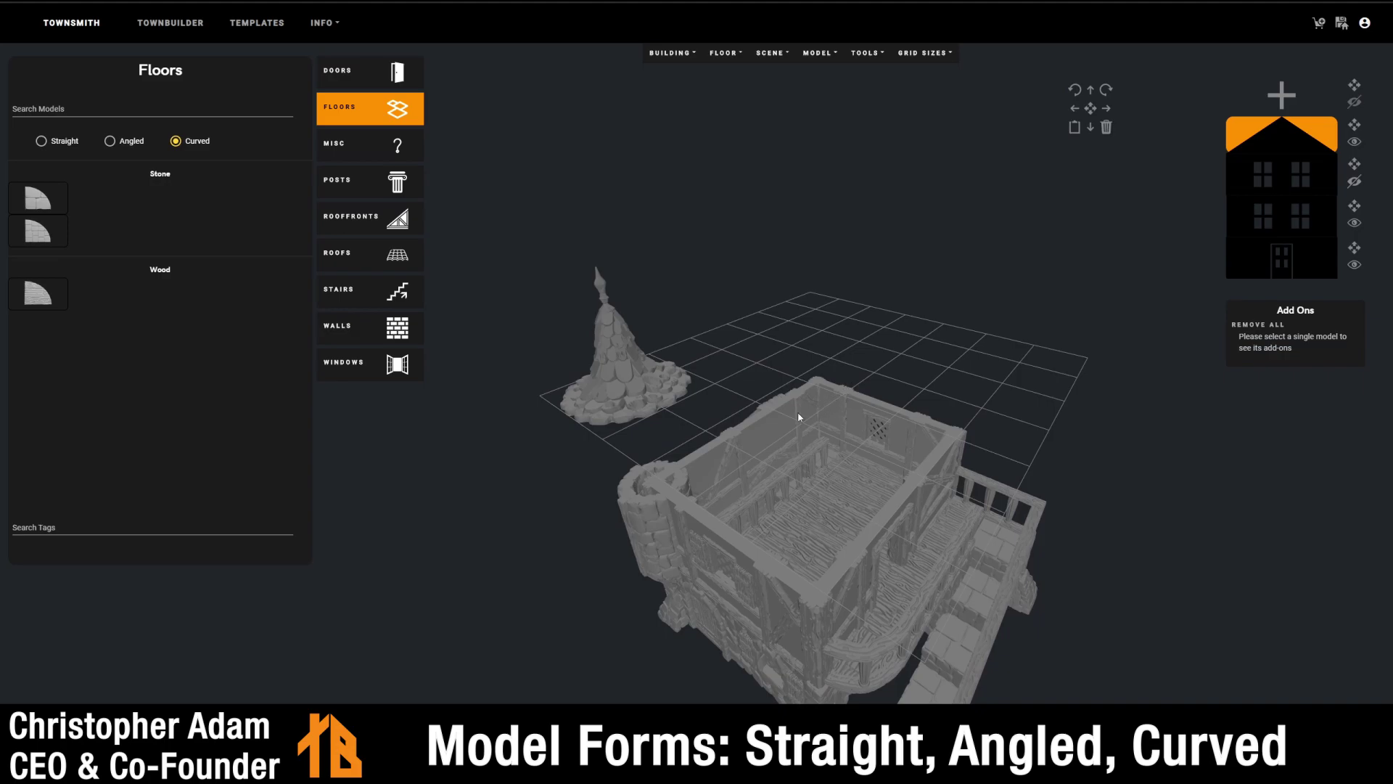
left_click(52, 148)
left_click_drag(49, 192, 802, 415)
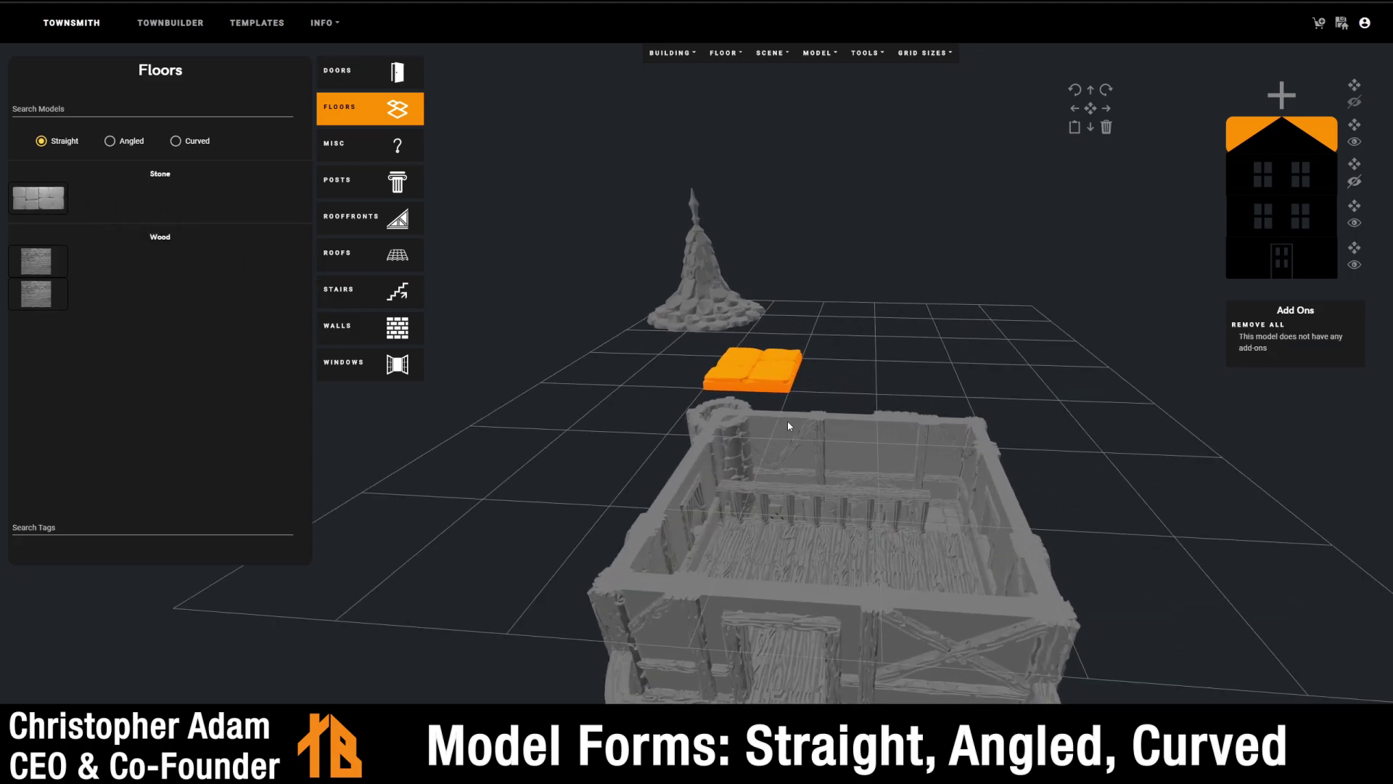
left_click_drag(935, 433, 1019, 461)
- Stand a straight stone wall along the edge of the stone floor tile on the roof level
left_click(371, 341)
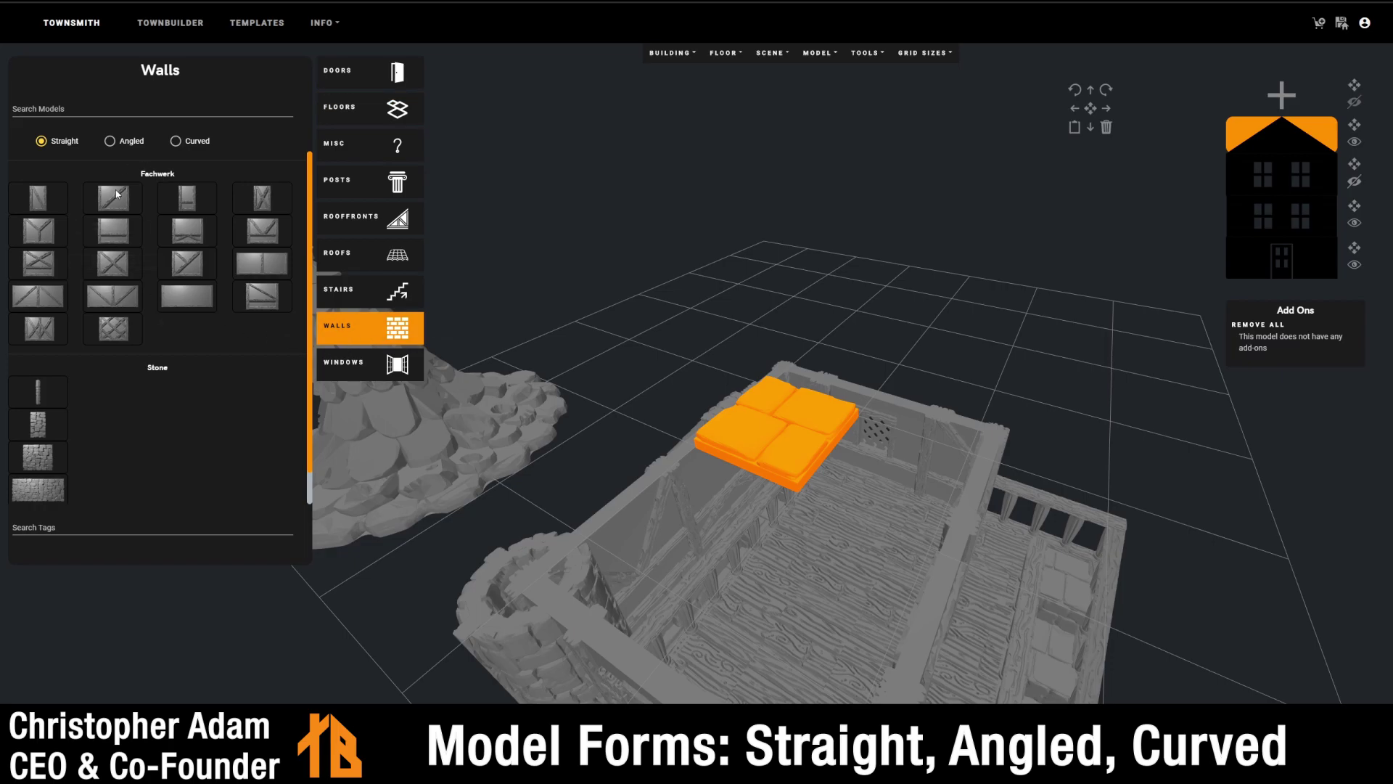
left_click_drag(38, 457, 852, 408)
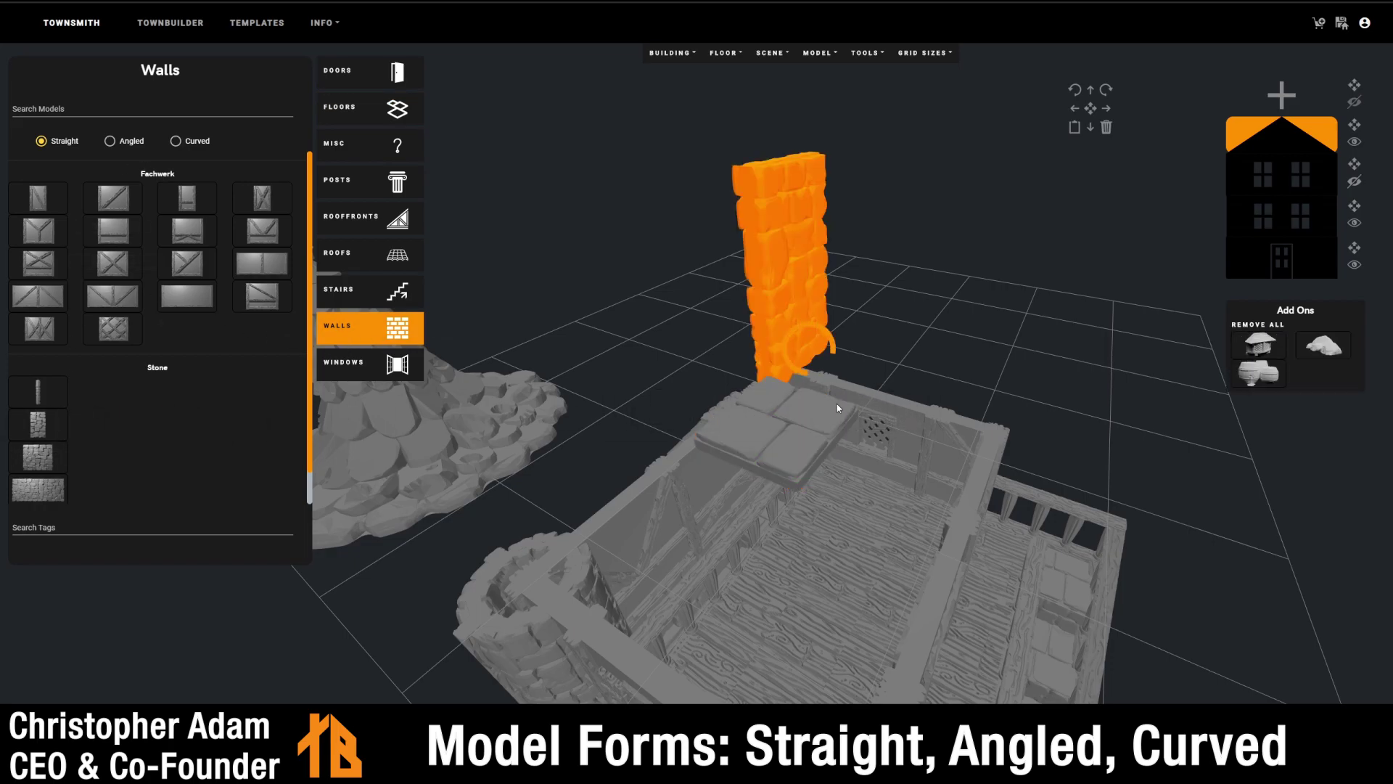
left_click(909, 472)
left_click_drag(909, 472, 725, 463)
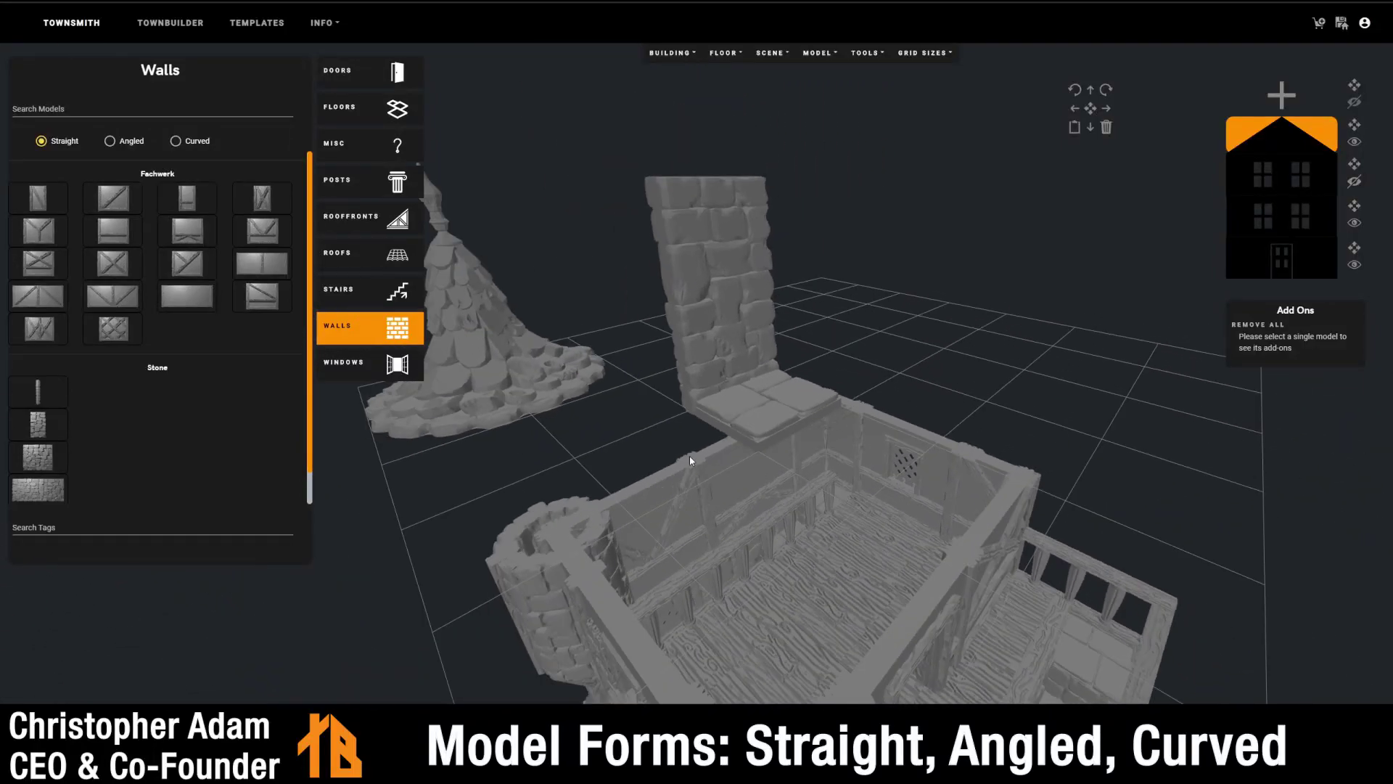
- Place a curved stone floor tile directly beside the straight stone floor tile on the roof level
left_click(194, 142)
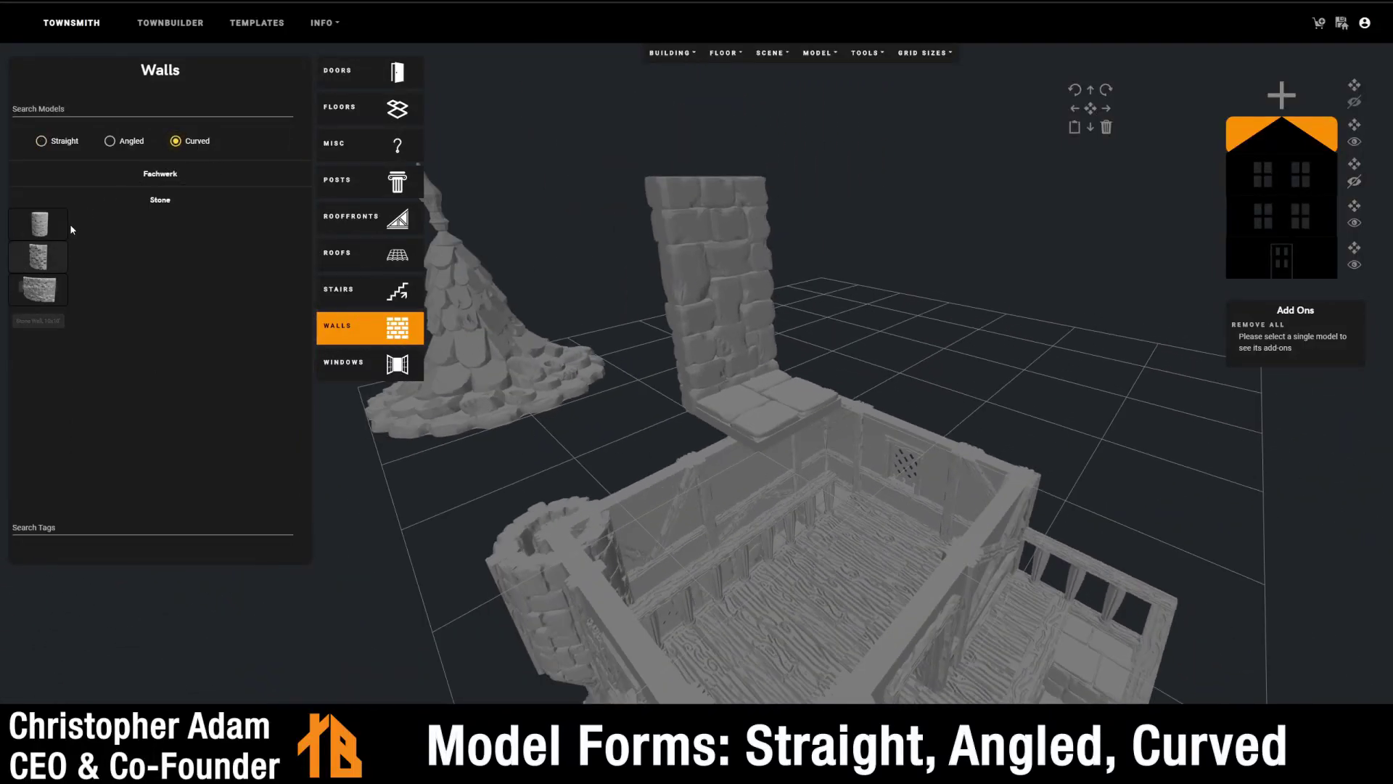
left_click(370, 109)
left_click(37, 231)
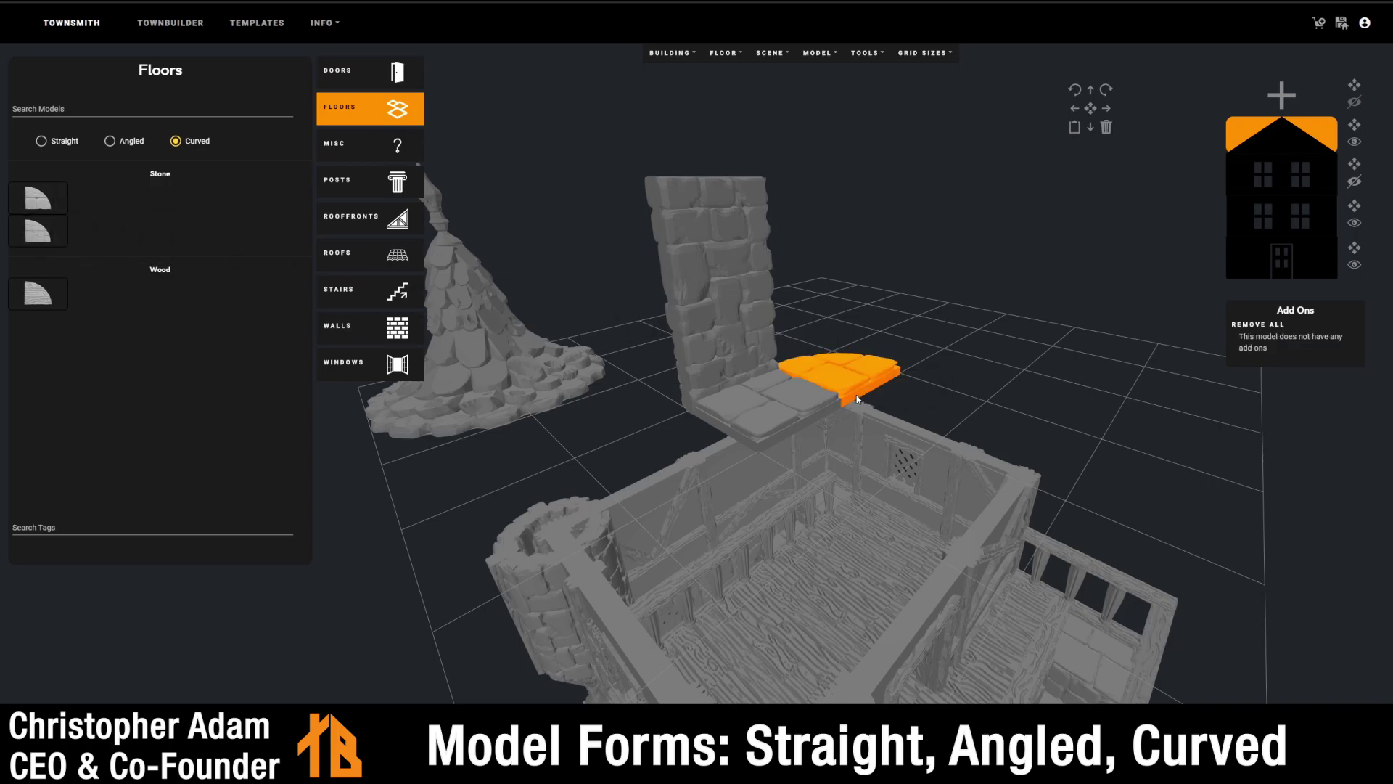
left_click(894, 430)
left_click_drag(894, 429, 603, 416)
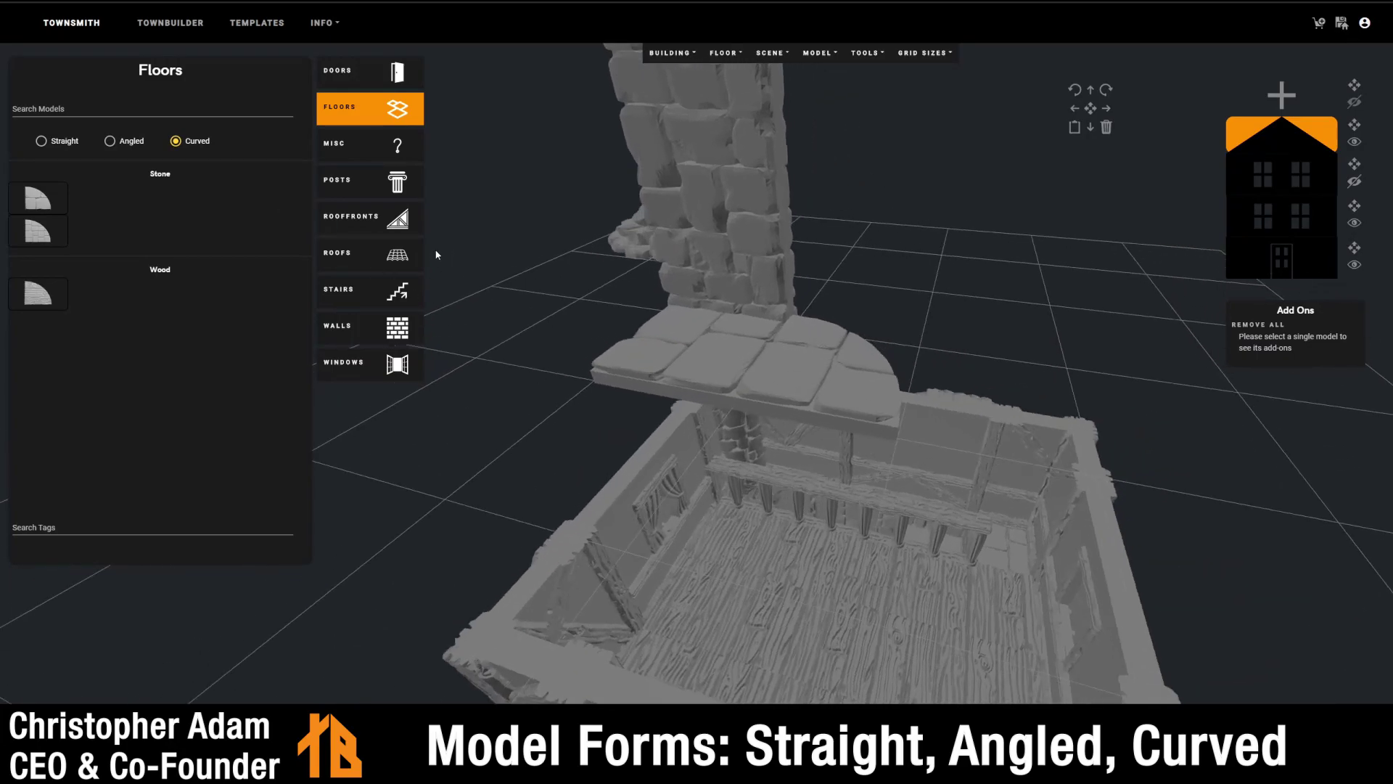
- Add a curved stone wall to the curved stone floor tile on the roof level
left_click(415, 330)
left_click(14, 270)
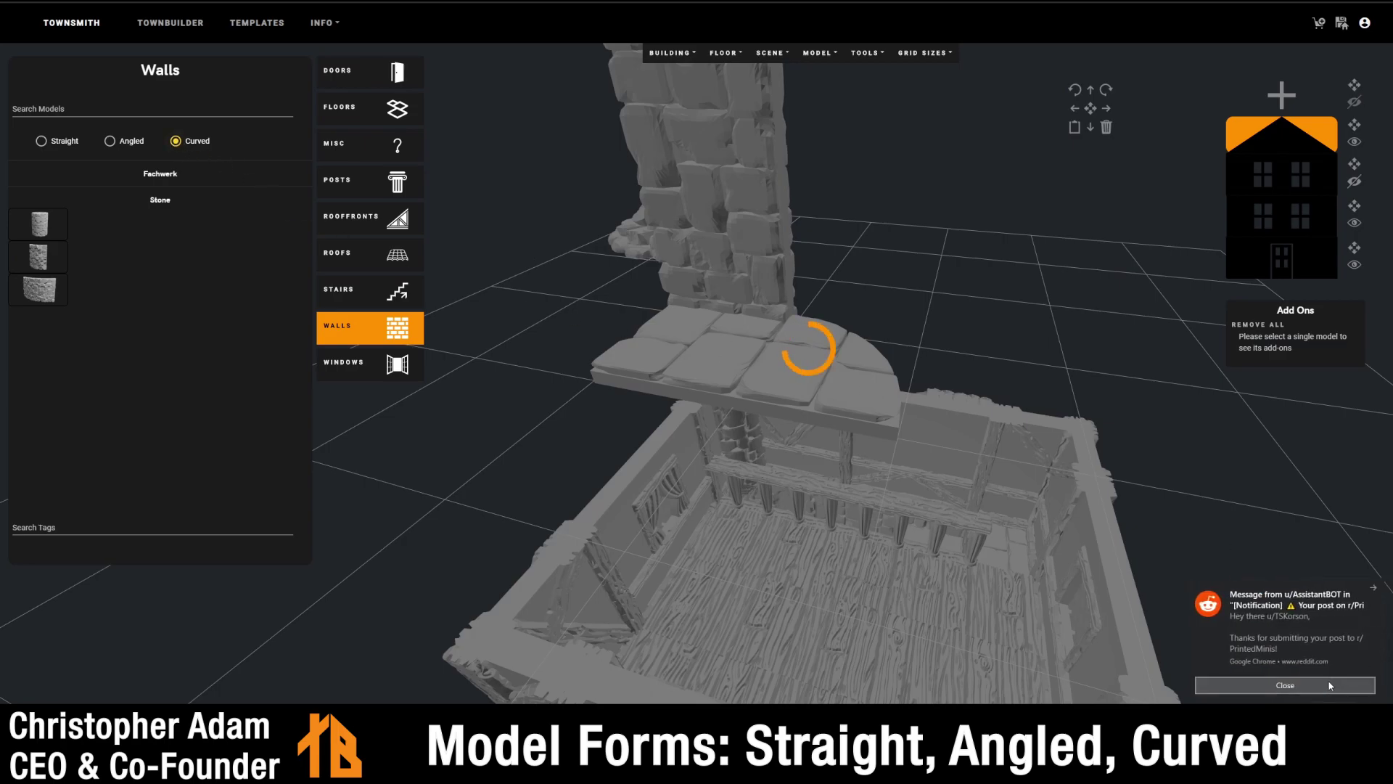
left_click(1330, 685)
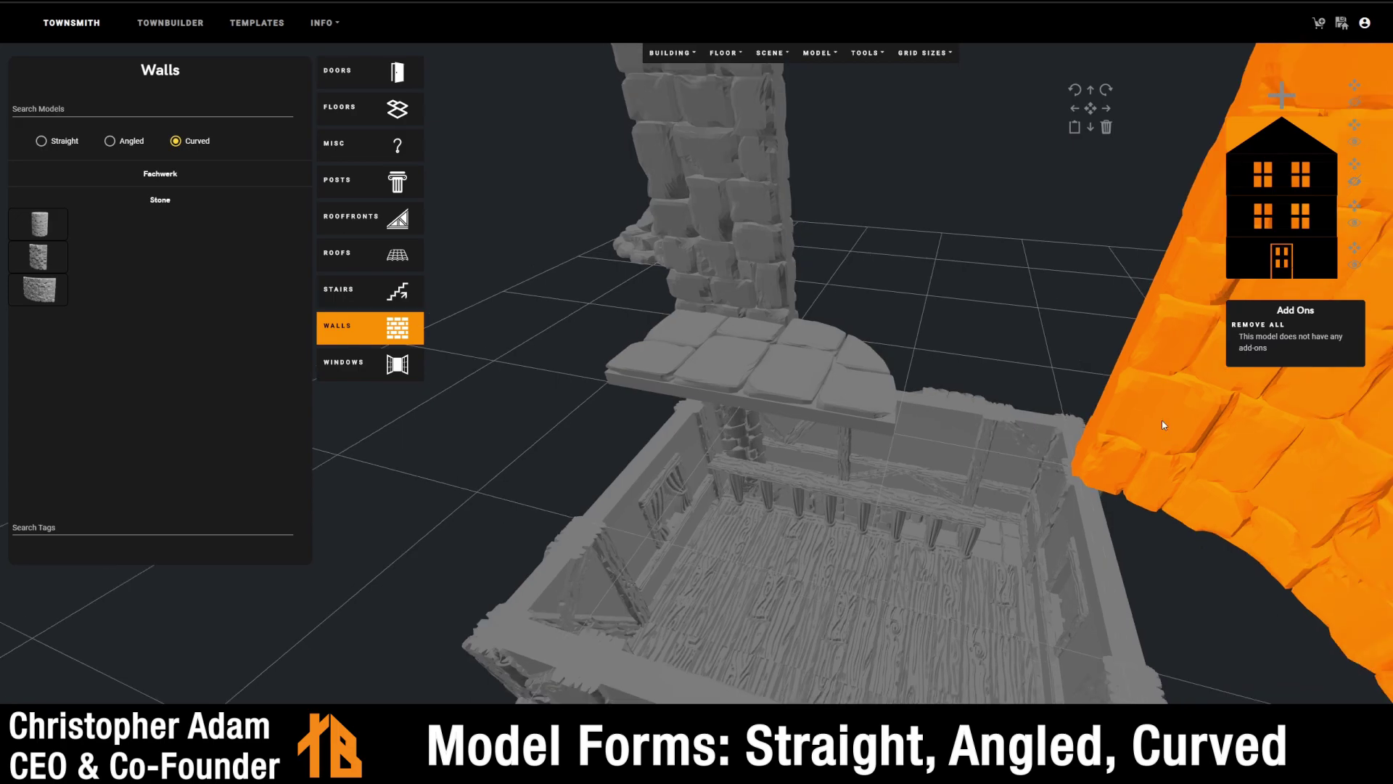
left_click(819, 479)
scroll(818, 497, "up", 3)
left_click_drag(818, 496, 1007, 479)
scroll(1007, 479, "down", 3)
left_click_drag(1032, 494, 862, 372)
- Delete the straight and curved stone floor tiles and both stone walls from the roof level
left_click(862, 371)
key("Delete")
left_click(864, 340)
key("Delete")
left_click(729, 348)
key("Delete")
left_click(738, 416)
key("Delete")
- Fill a large rectangular grid area on the roof level with the straight stone floor model, and delete the placed tiles
left_click(1277, 192)
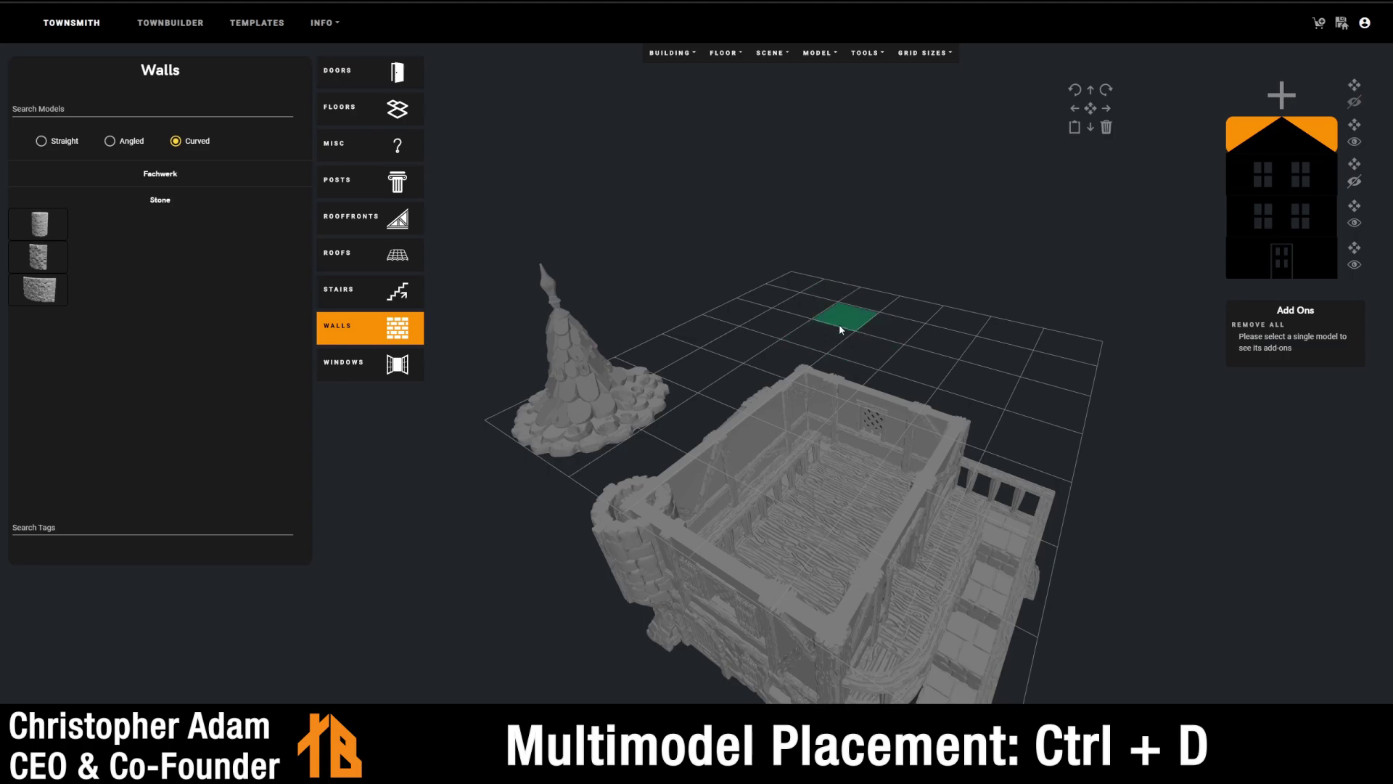
left_click_drag(839, 328, 878, 530)
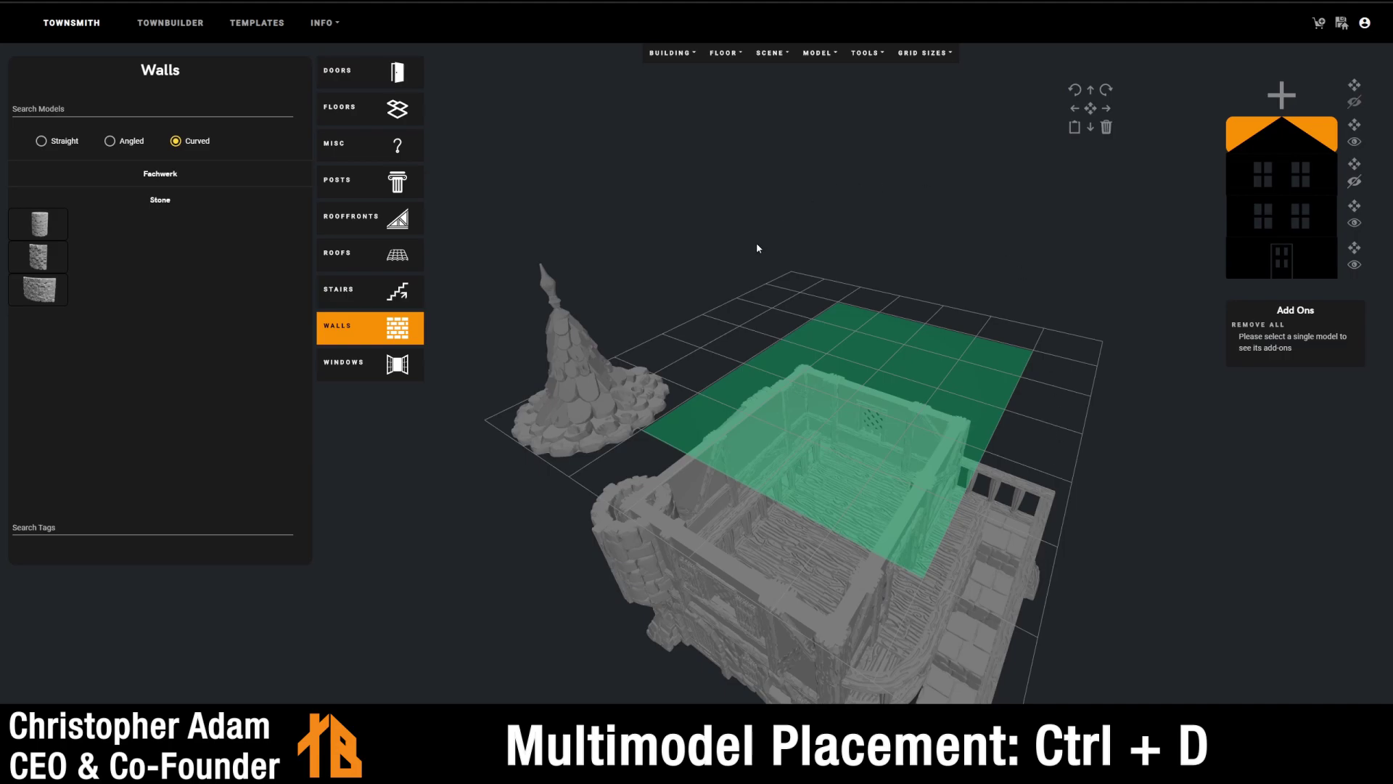
left_click(398, 109)
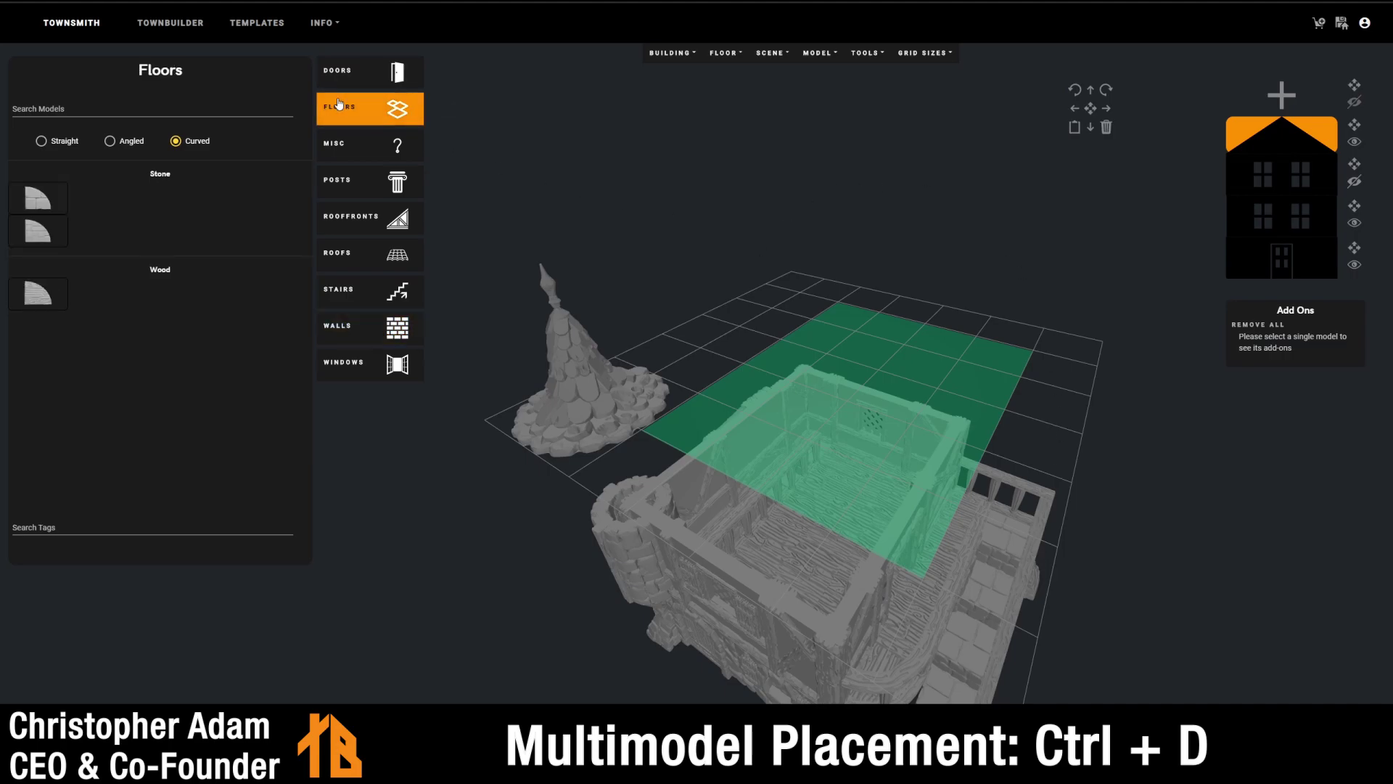
left_click(41, 141)
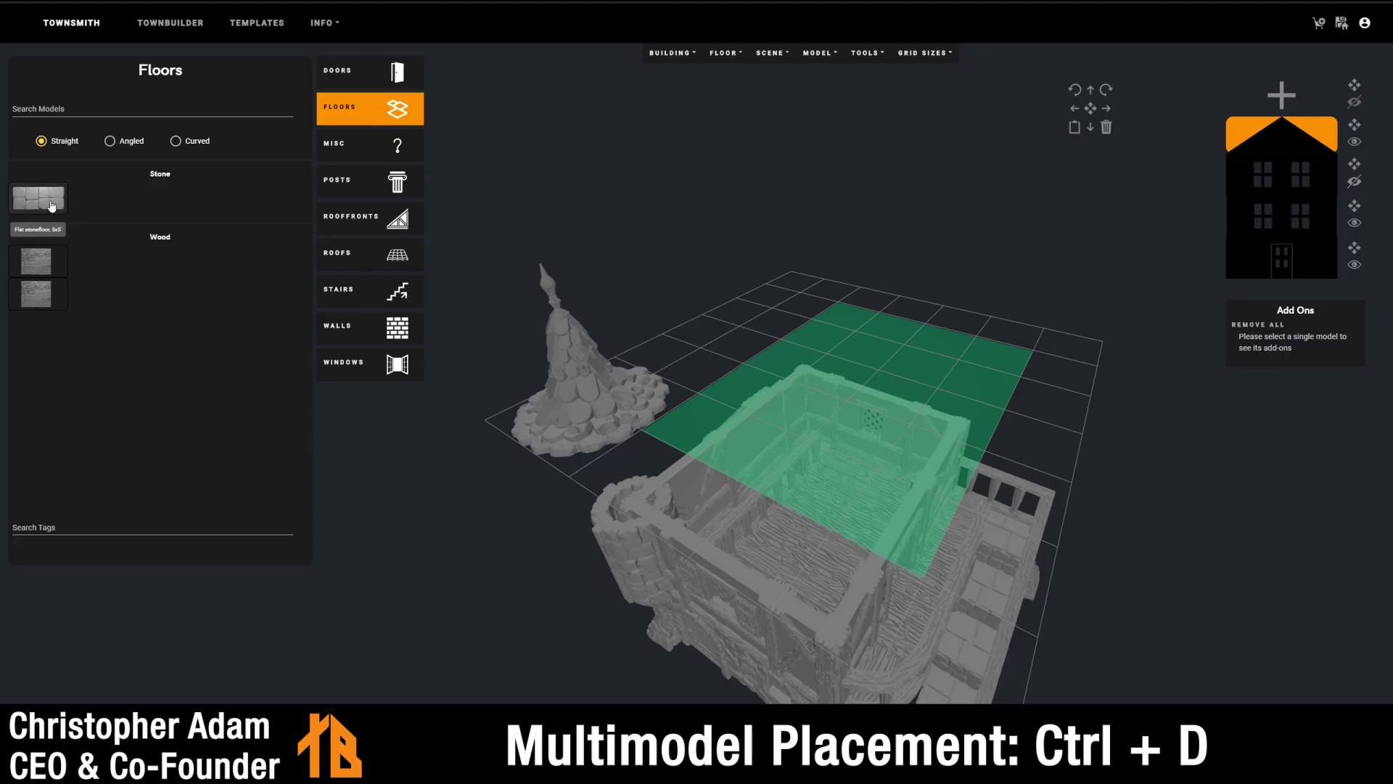
left_click(51, 206)
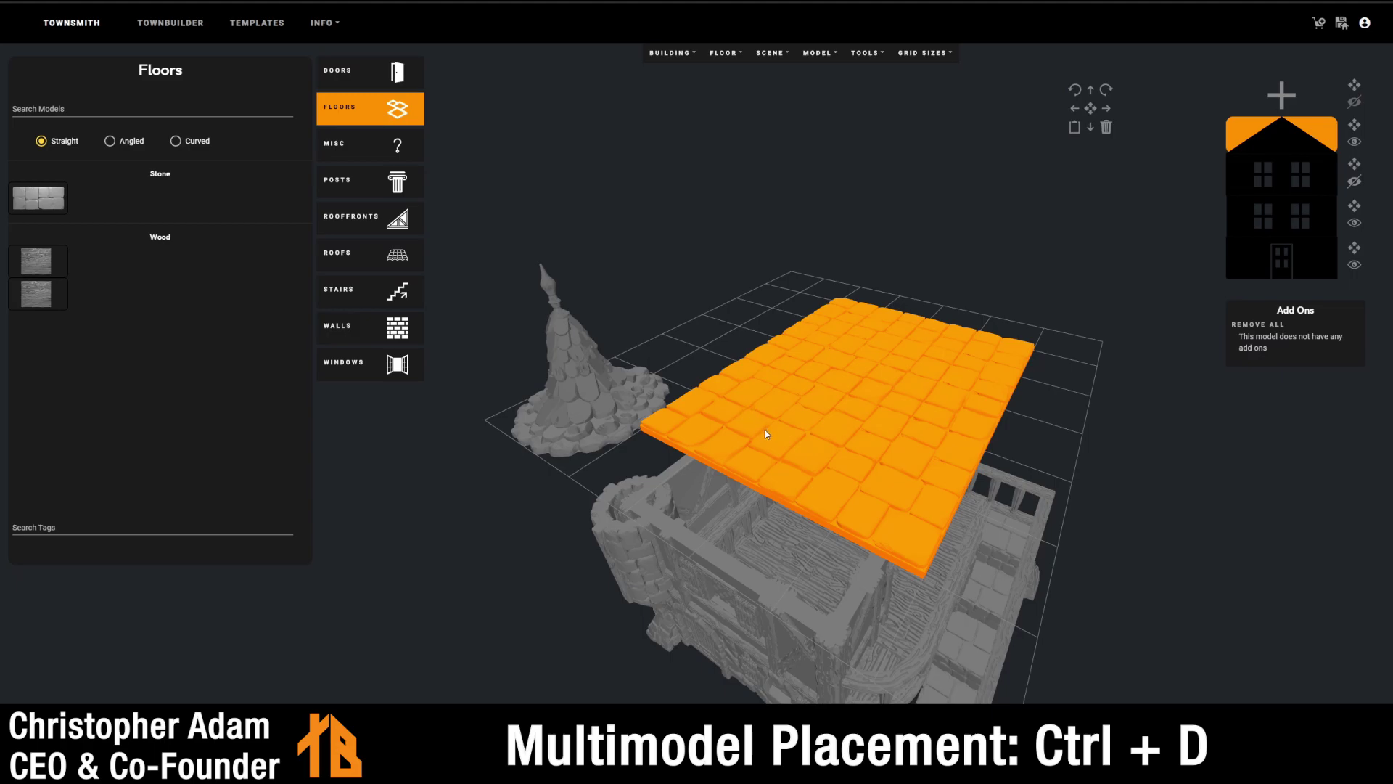
key("Delete")
- Mark a one-cell-wide grid strip, cover it with a straight Medieval house roof, and shift the roof across the grid
left_click_drag(845, 314, 710, 420)
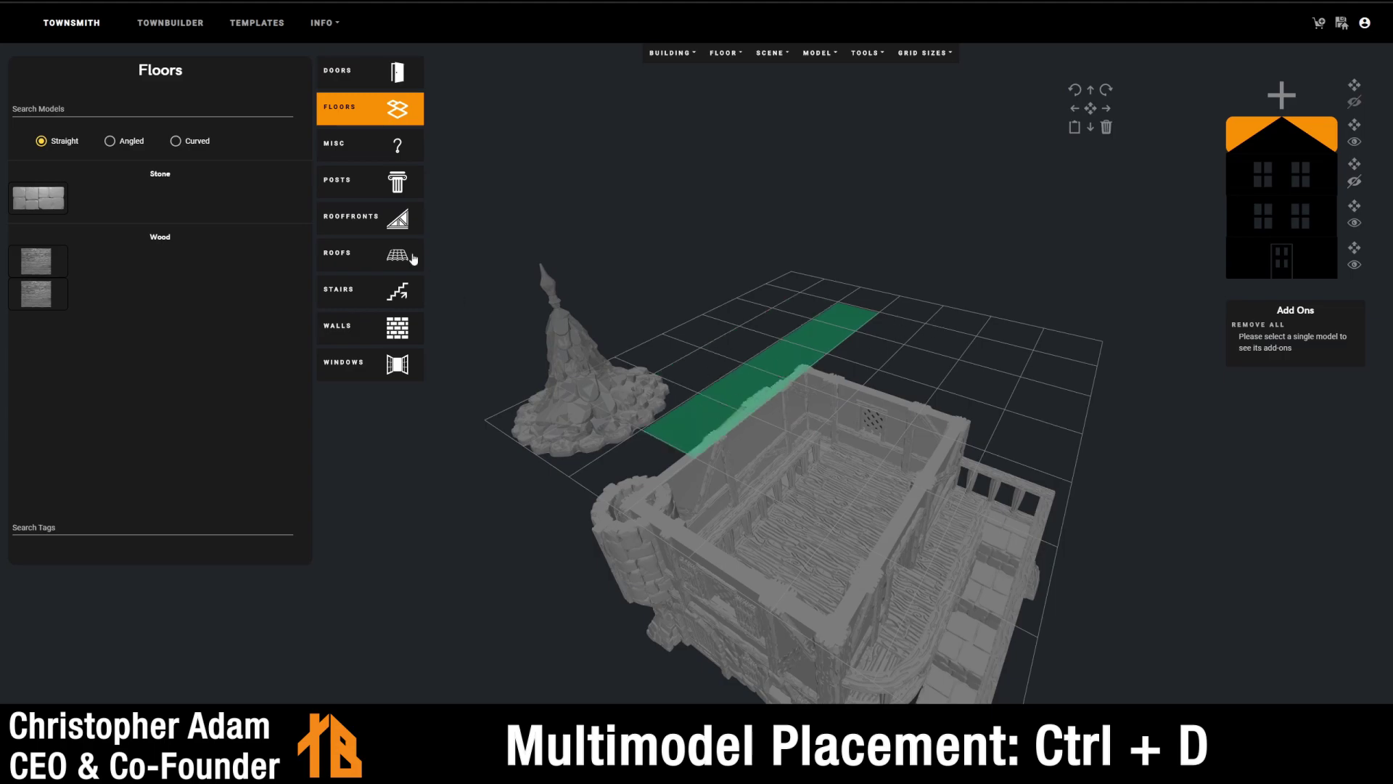
left_click(371, 264)
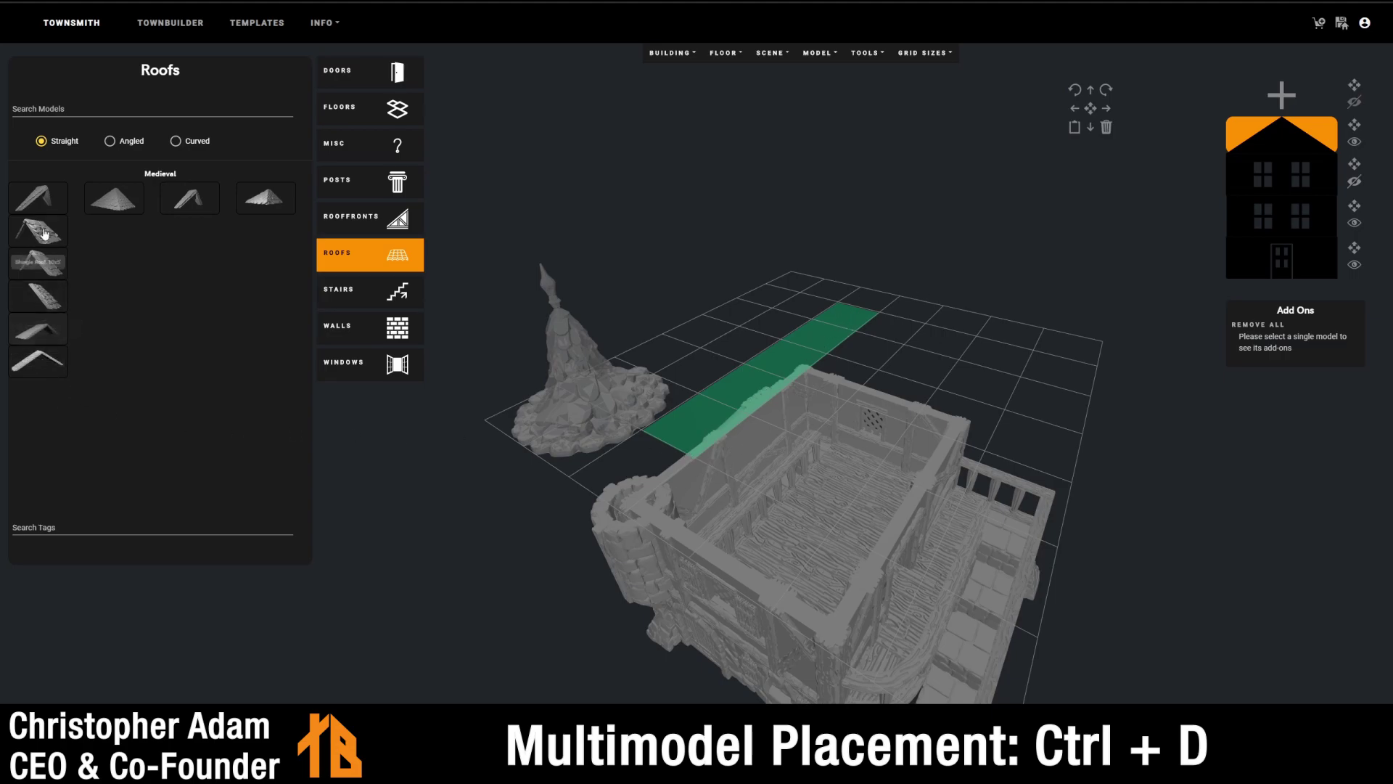
left_click(40, 276)
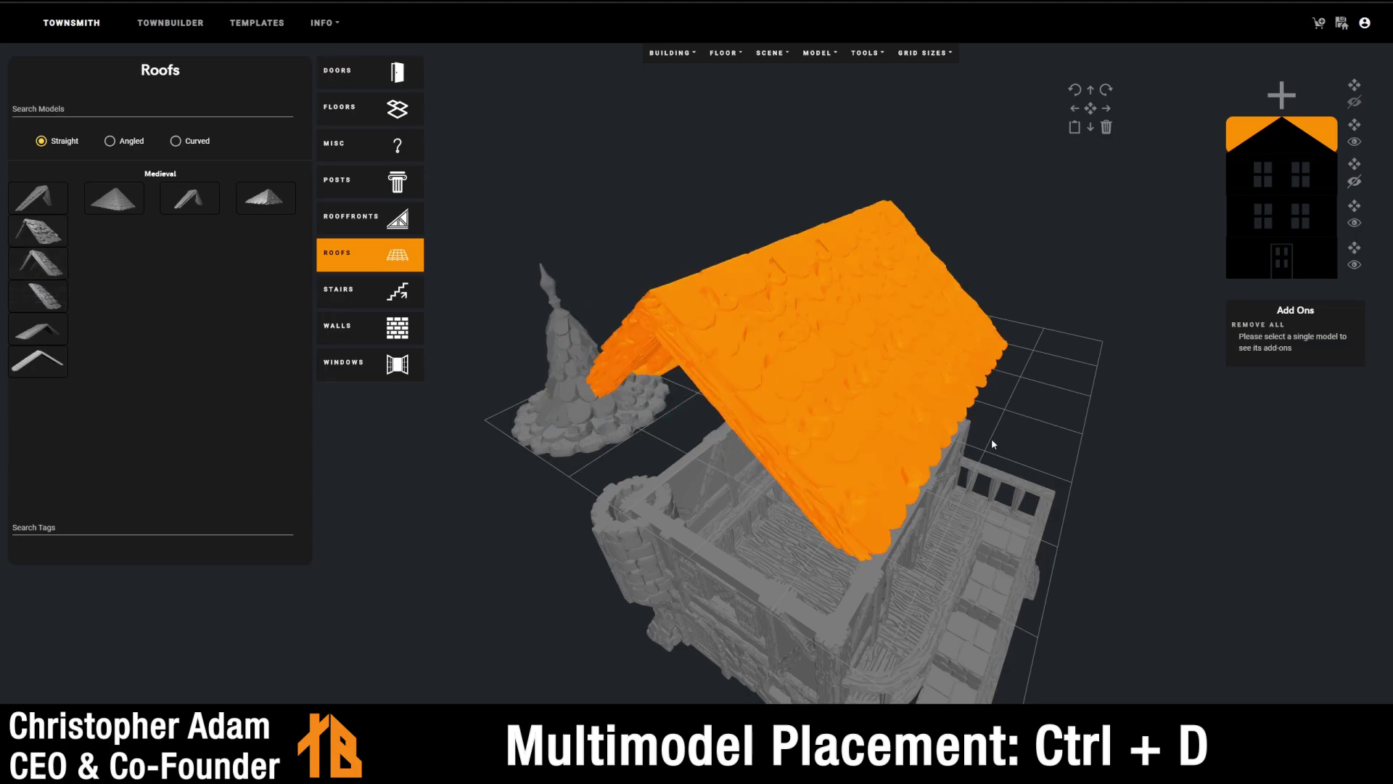
key("Up")
key("Left")
key("Down")
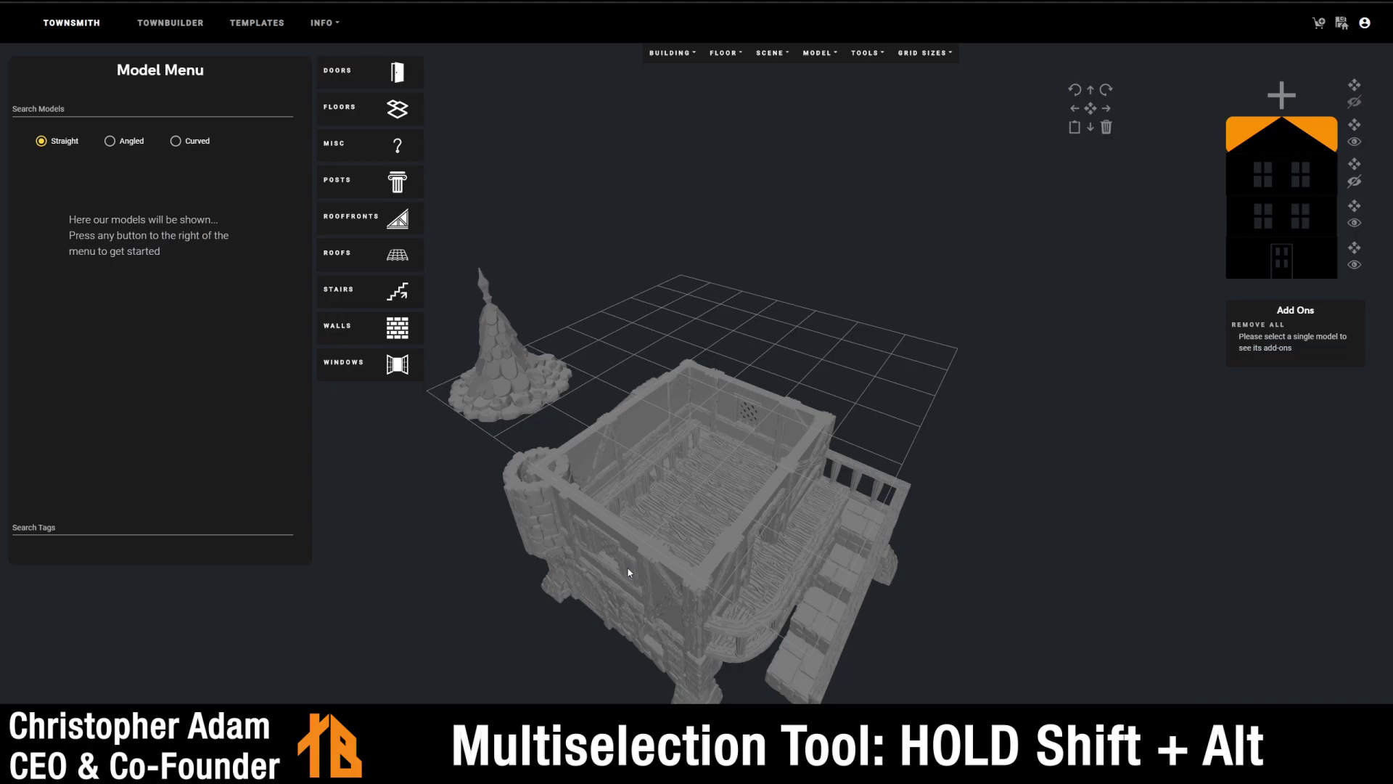
- Hide the floor directly above the ground floor and make the ground floor active
left_click(1354, 223)
left_click(1263, 258)
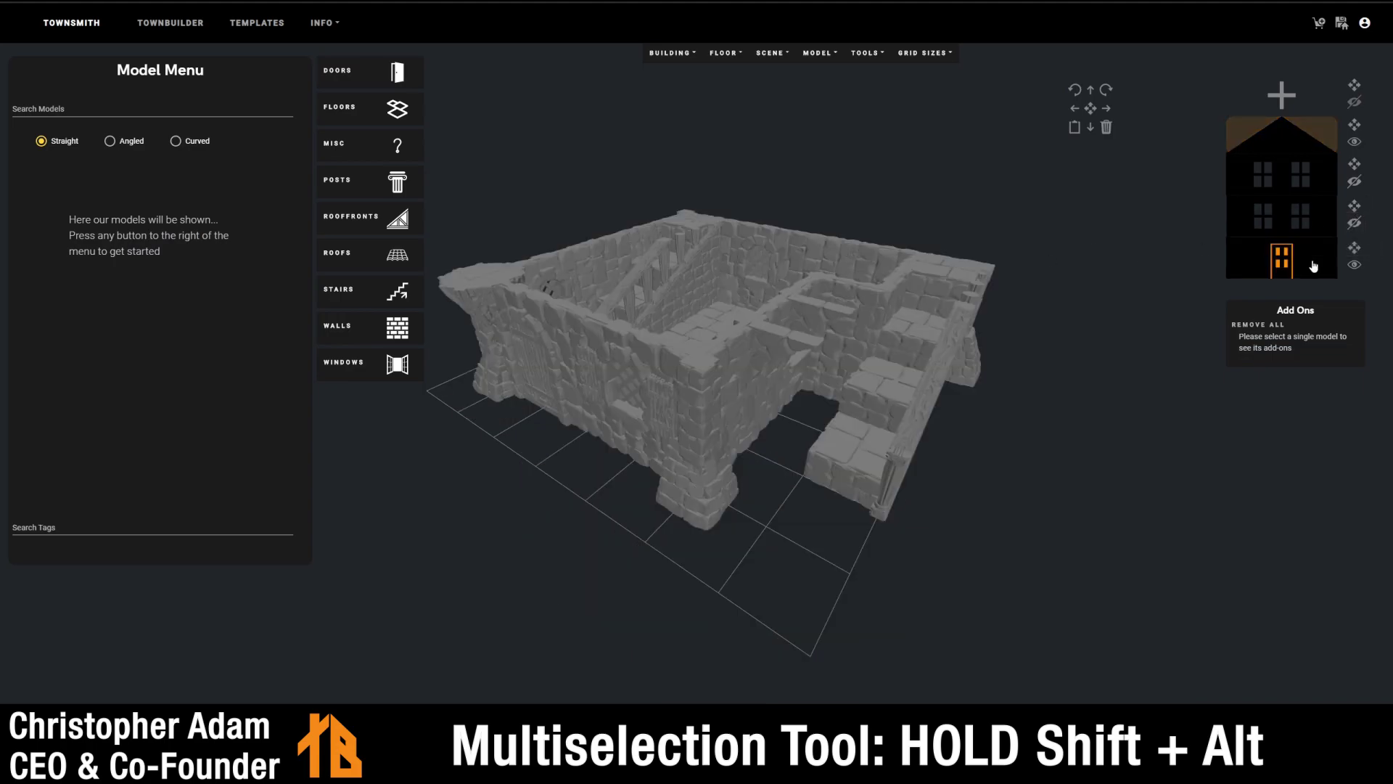
left_click_drag(1063, 388, 1129, 431)
left_click_drag(960, 457, 899, 500)
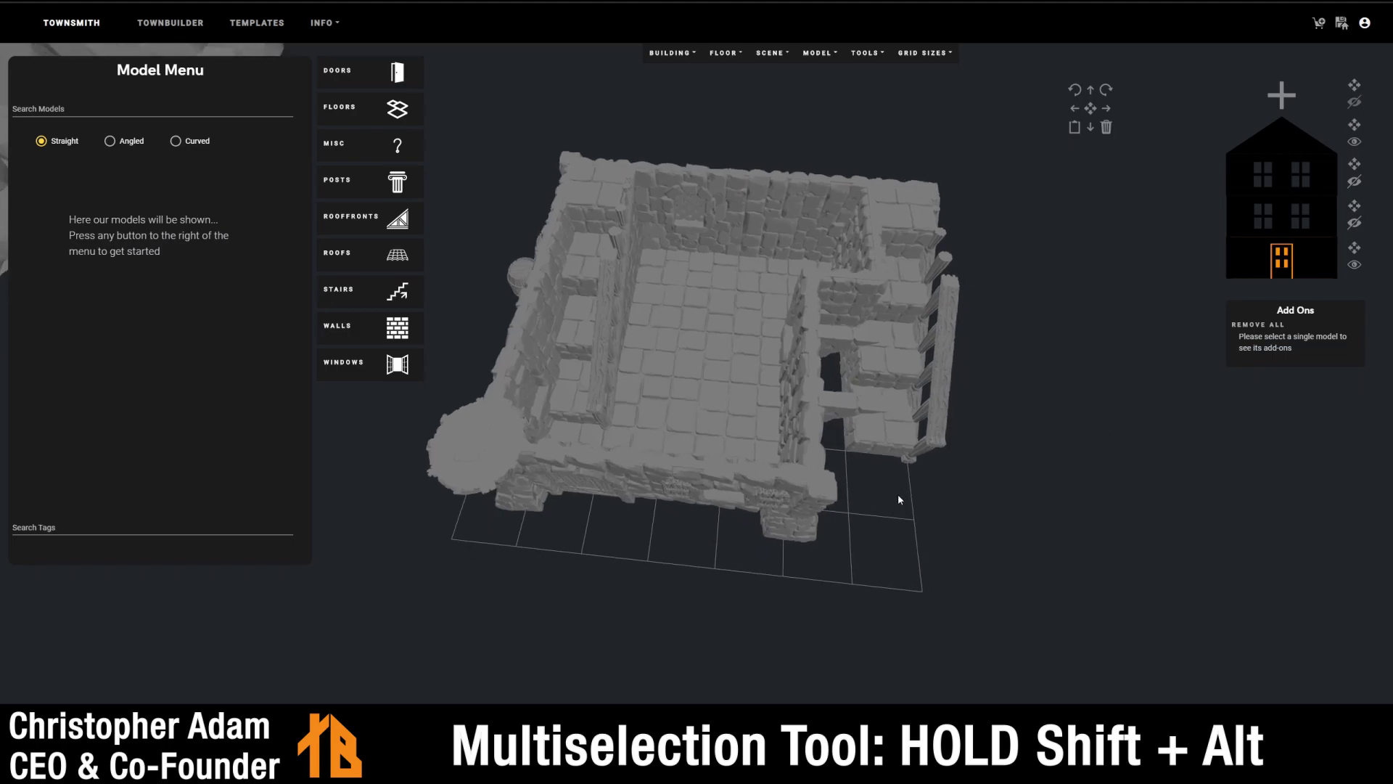
- Select a rectangular block of the ground floor's stone tiles with the multiselection tool
key("shift+alt")
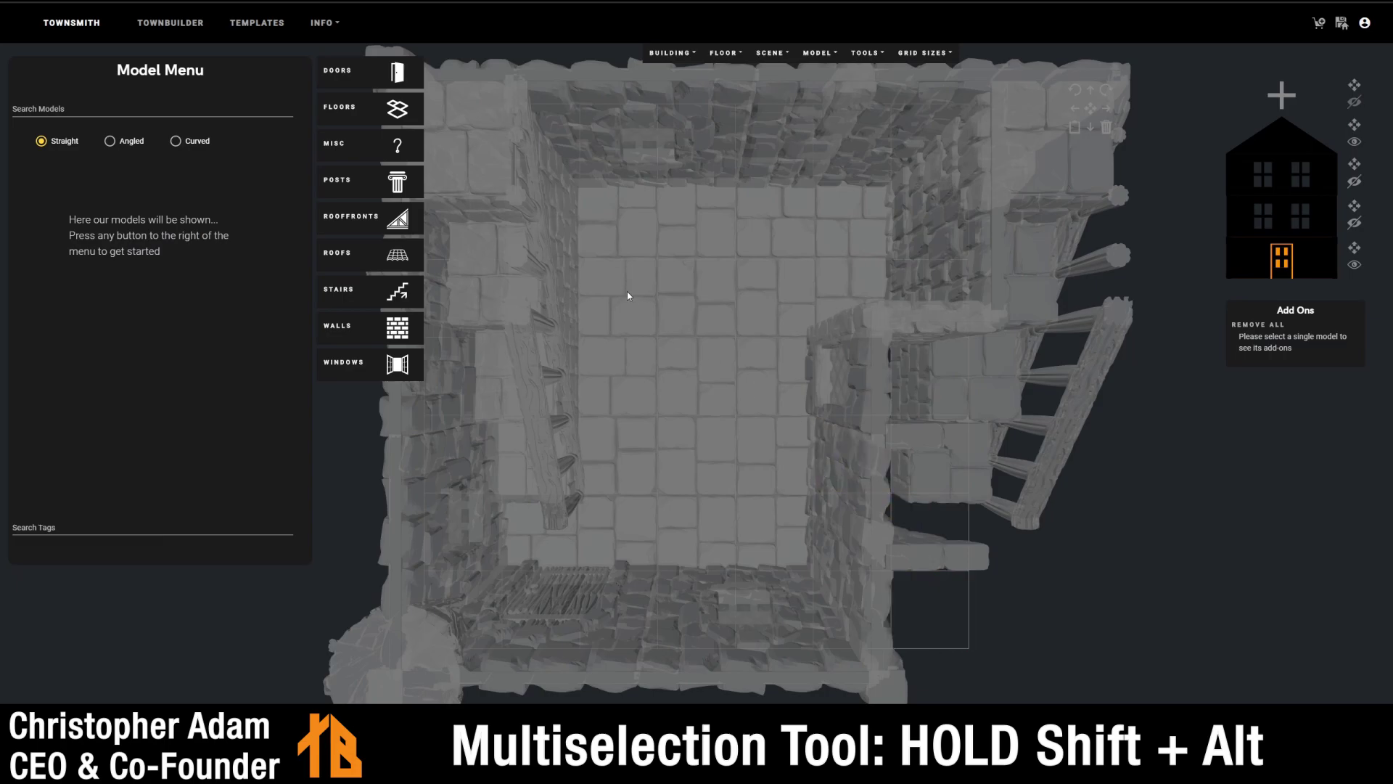
left_click(676, 287)
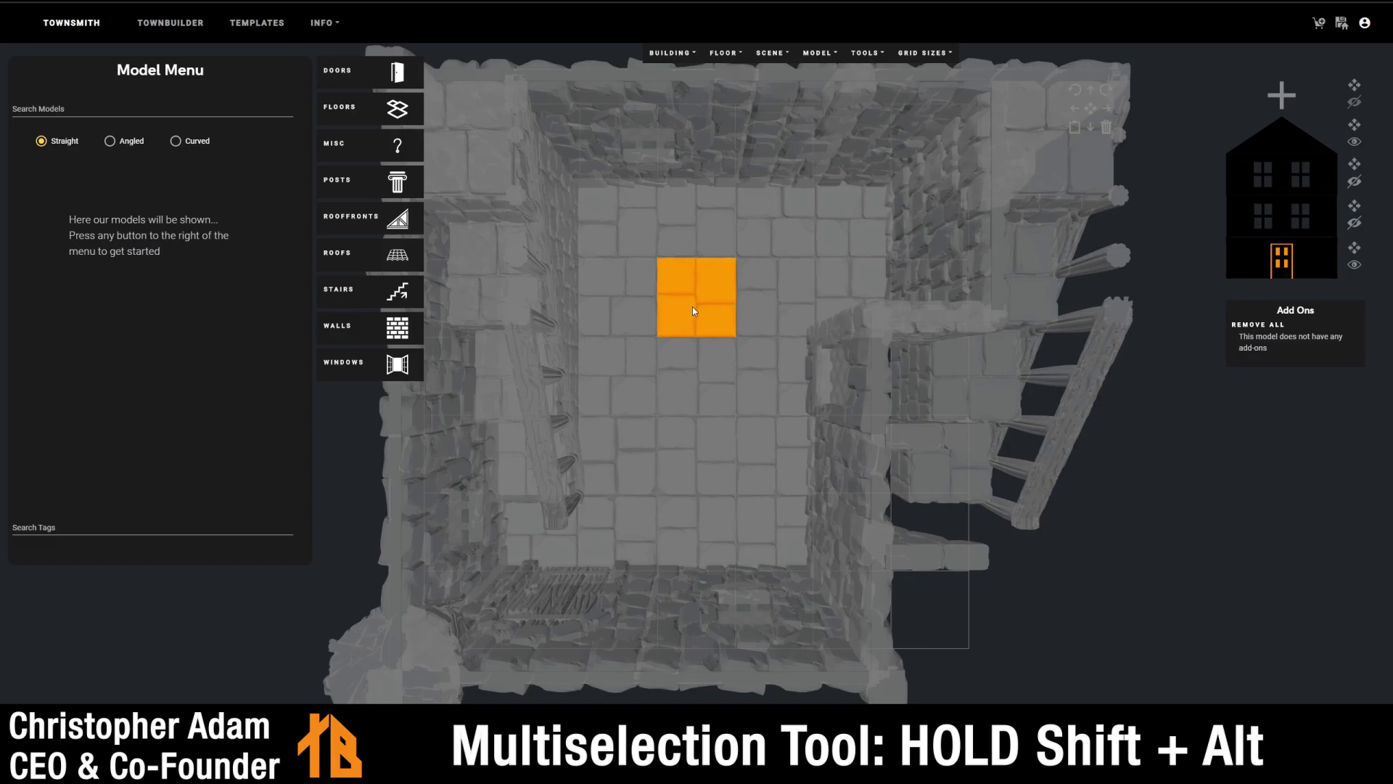
left_click_drag(698, 328, 752, 486, "alt+shift")
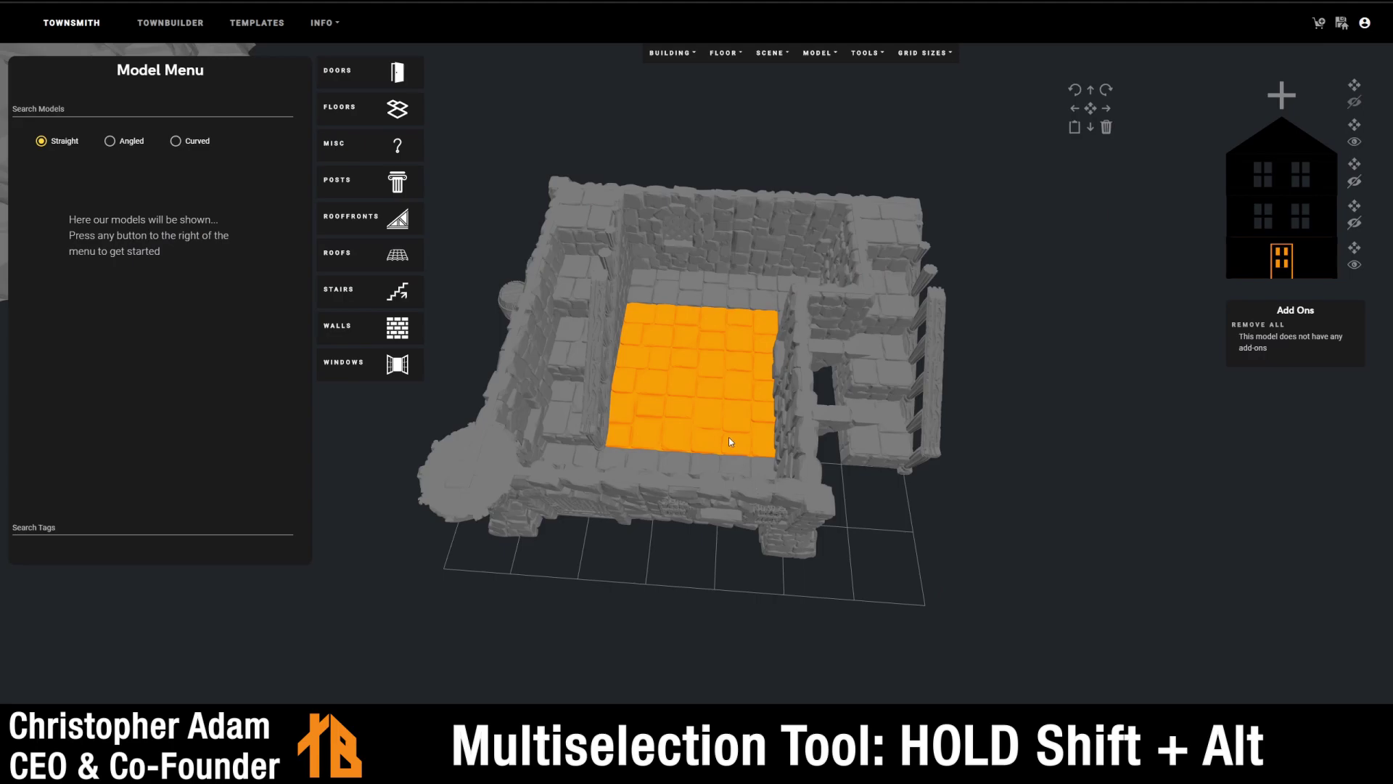
scroll(729, 436, "down", 2)
mouse_move(842, 543)
left_mouse_down()
mouse_move(710, 454)
mouse_move(868, 520)
mouse_move(827, 531)
left_mouse_up()
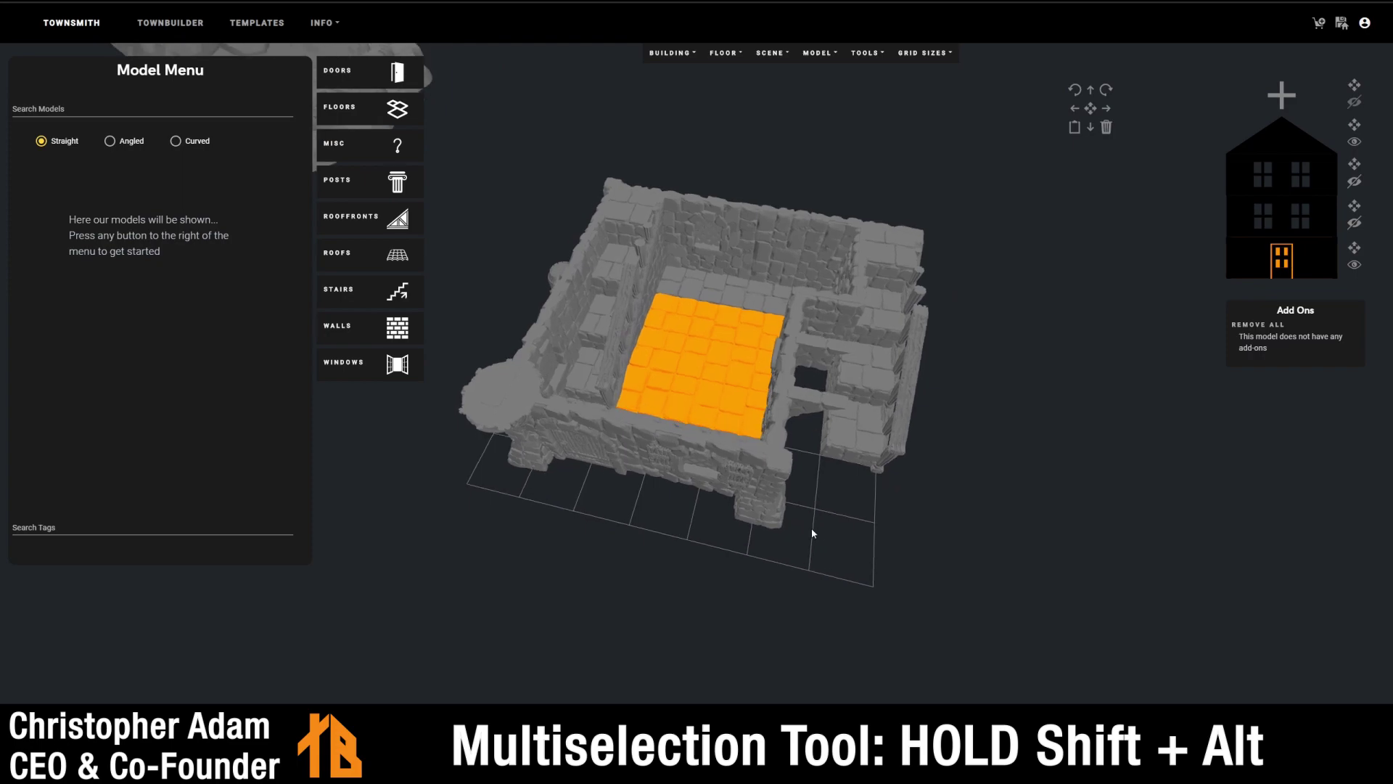
- Shift the selected ground-floor stone tiles around the grid and back to their starting place, and delete them
key("Down")
key("Down")
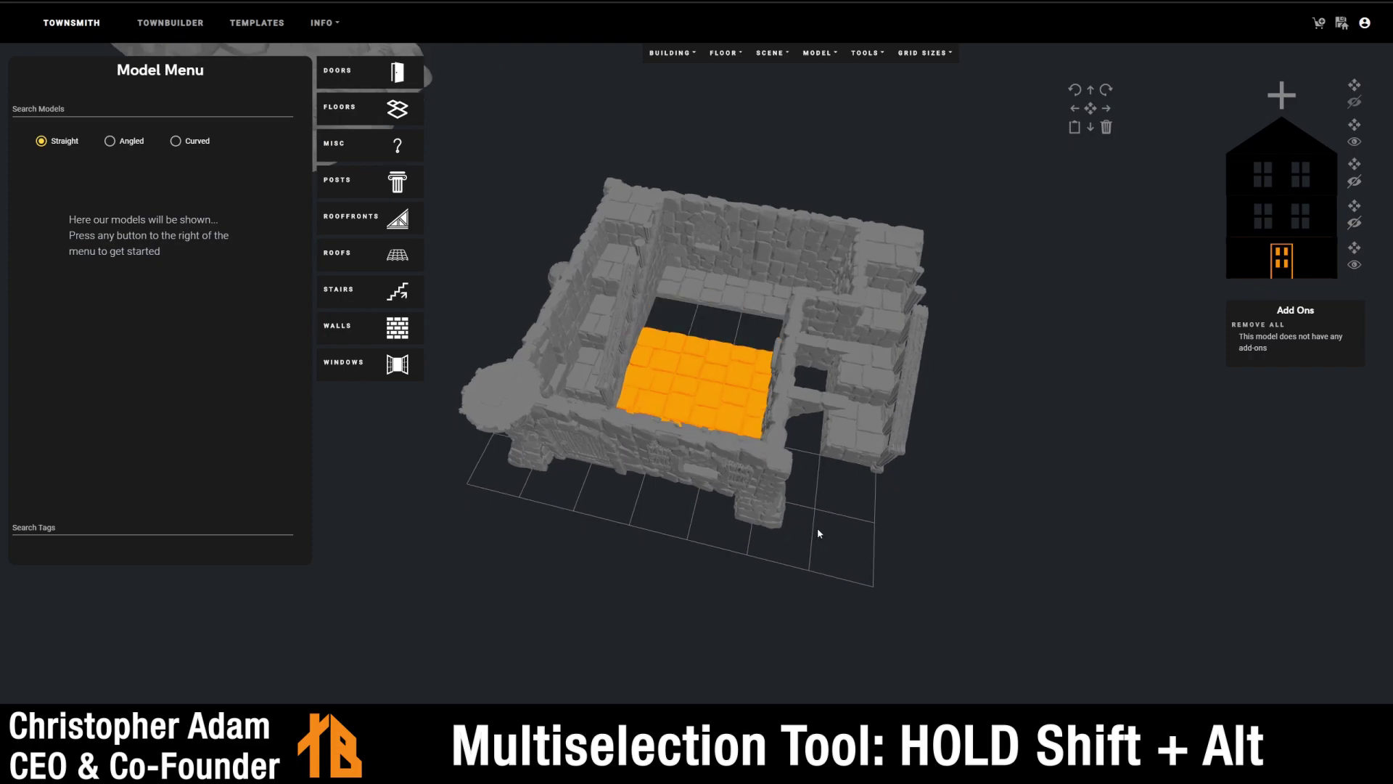
key("Right")
key("Right")
key("Up")
key("Up")
key("Left")
key("Left")
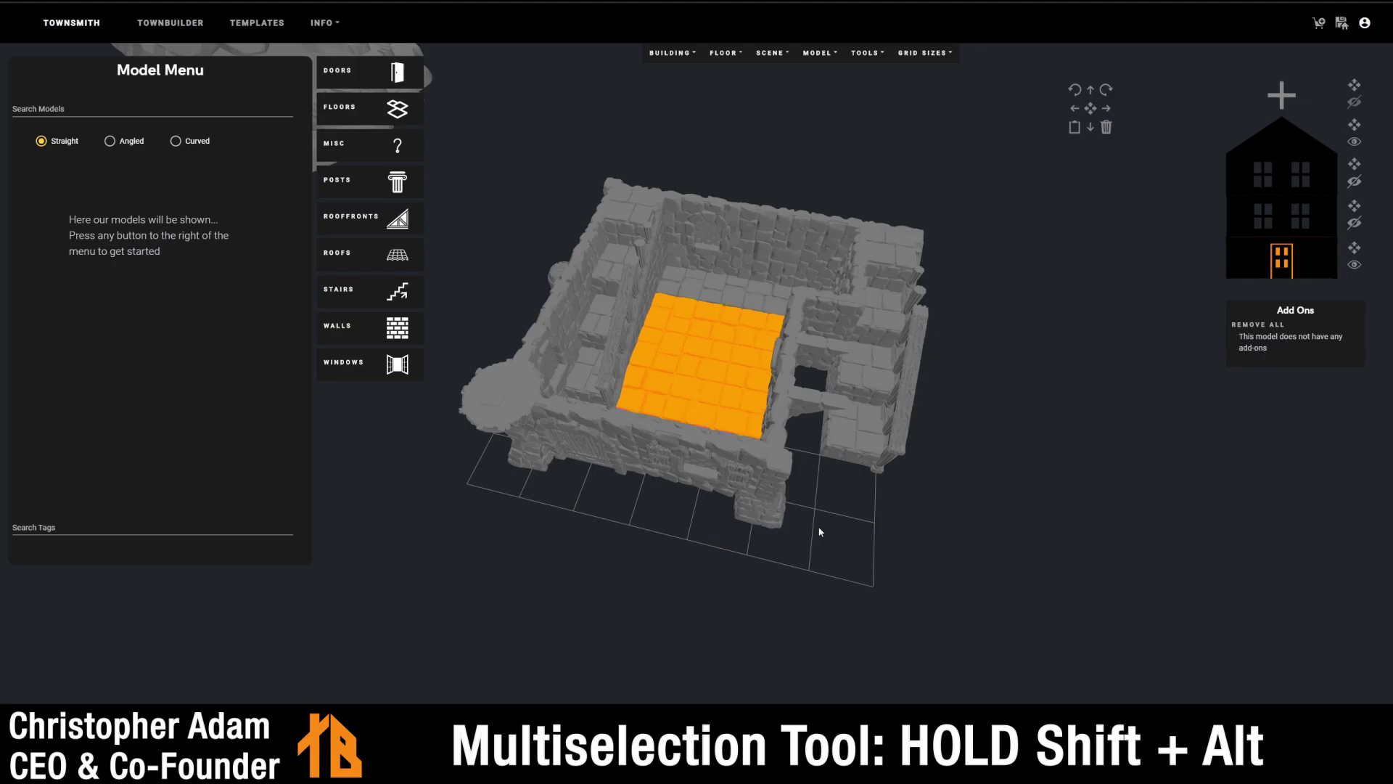
key("Delete")
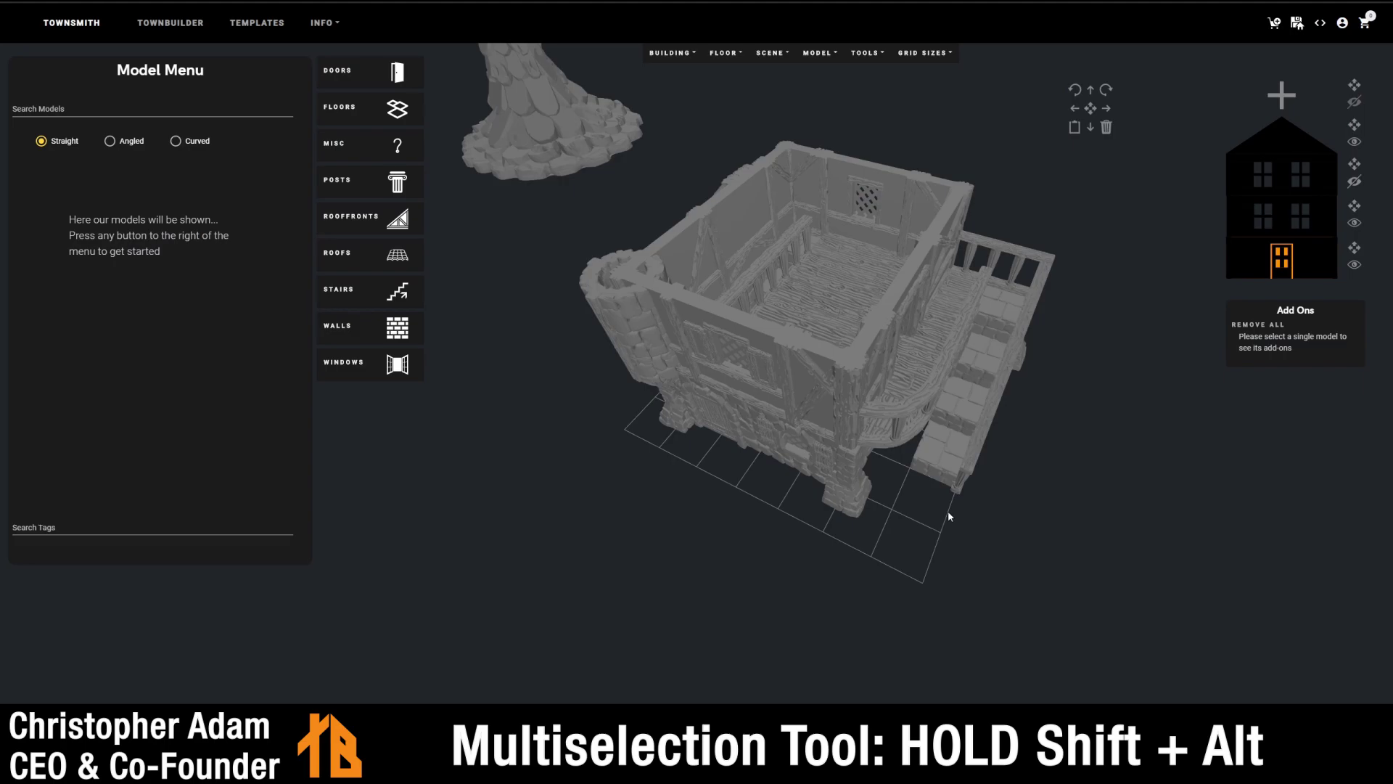
- Show the hidden storey below the roof level again and save the building under the name Sample
left_click(1353, 179)
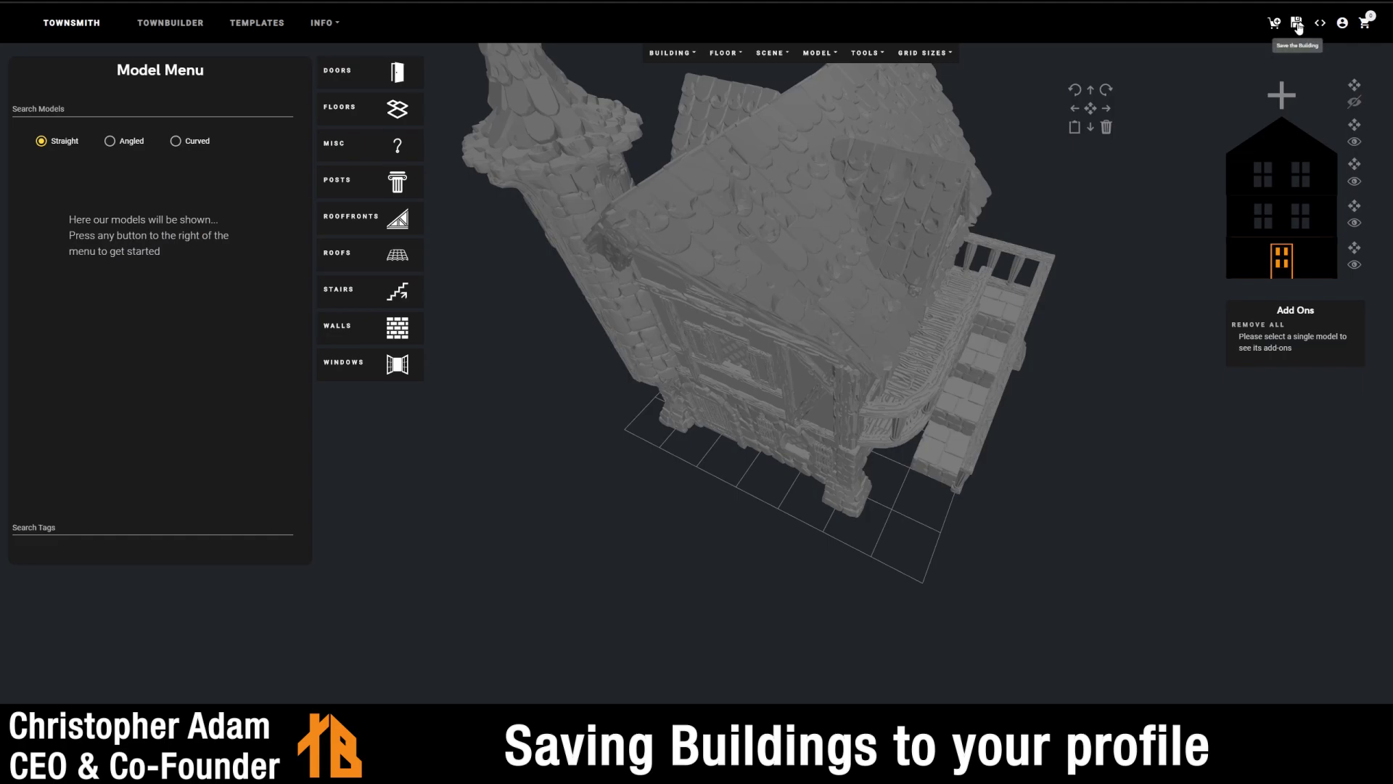
left_click(691, 56)
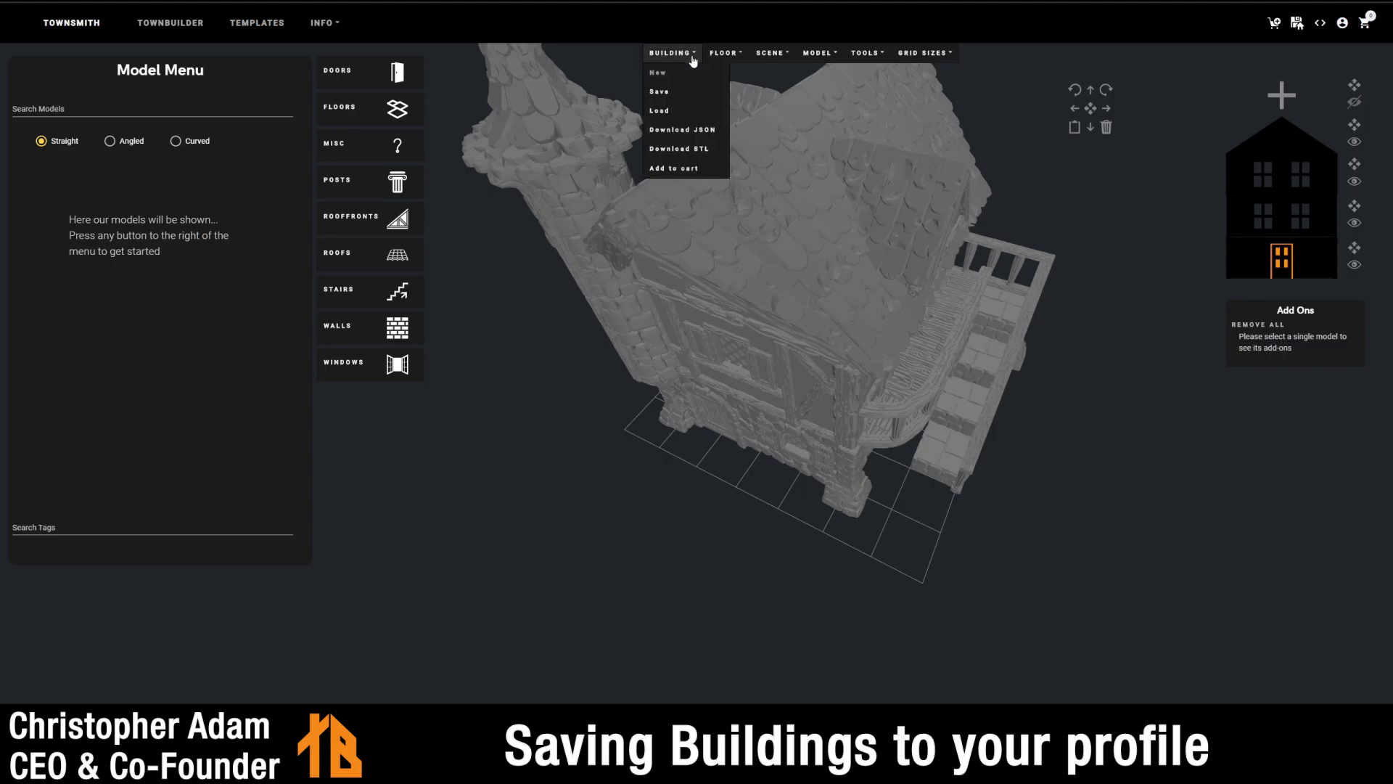
left_click(659, 93)
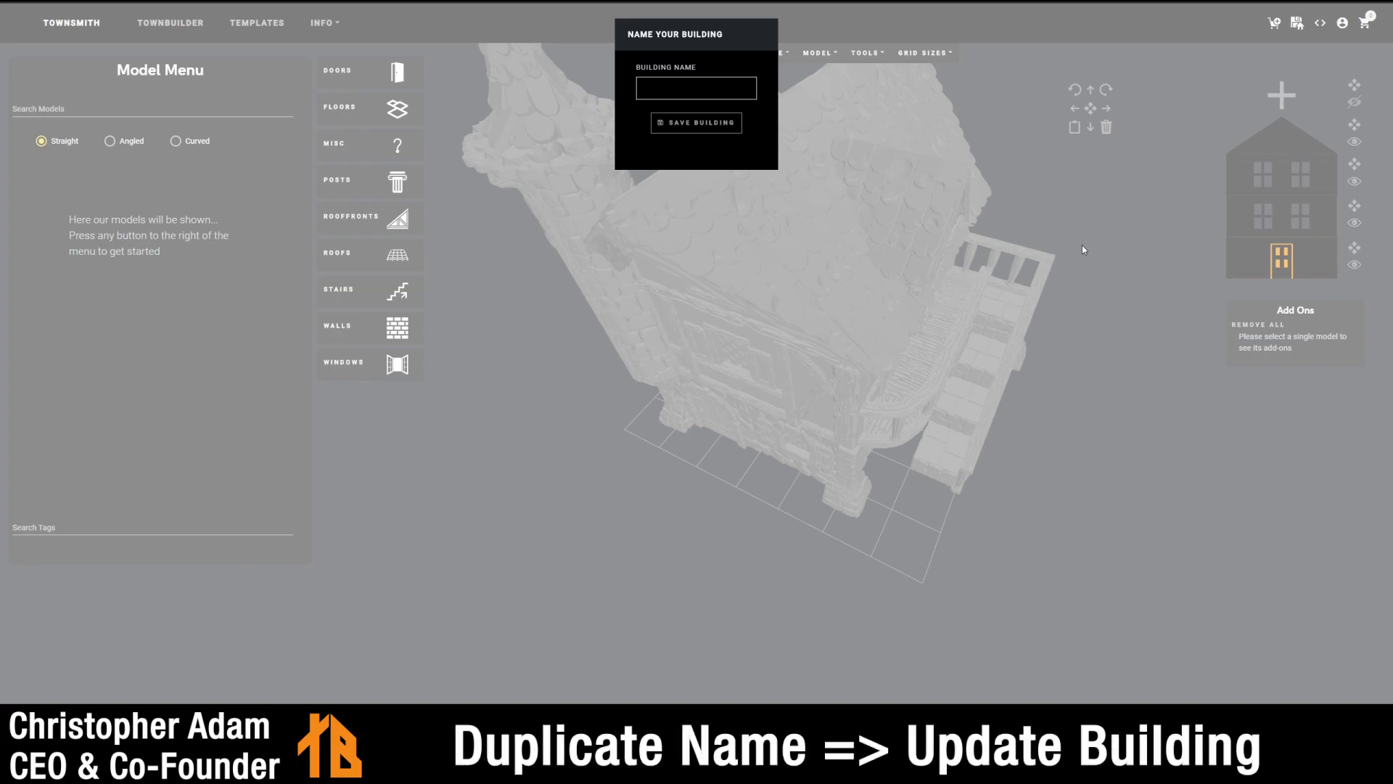
type("Sample")
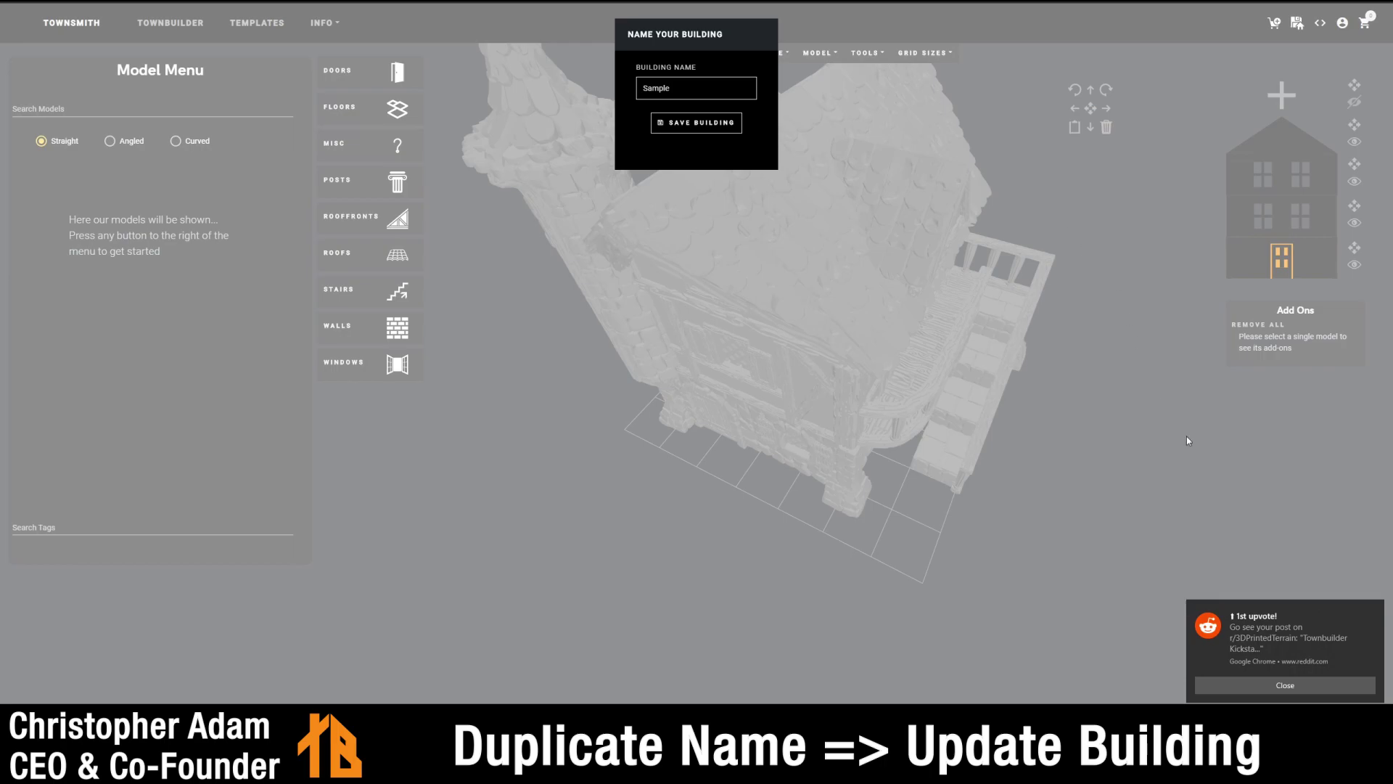
left_click(663, 122)
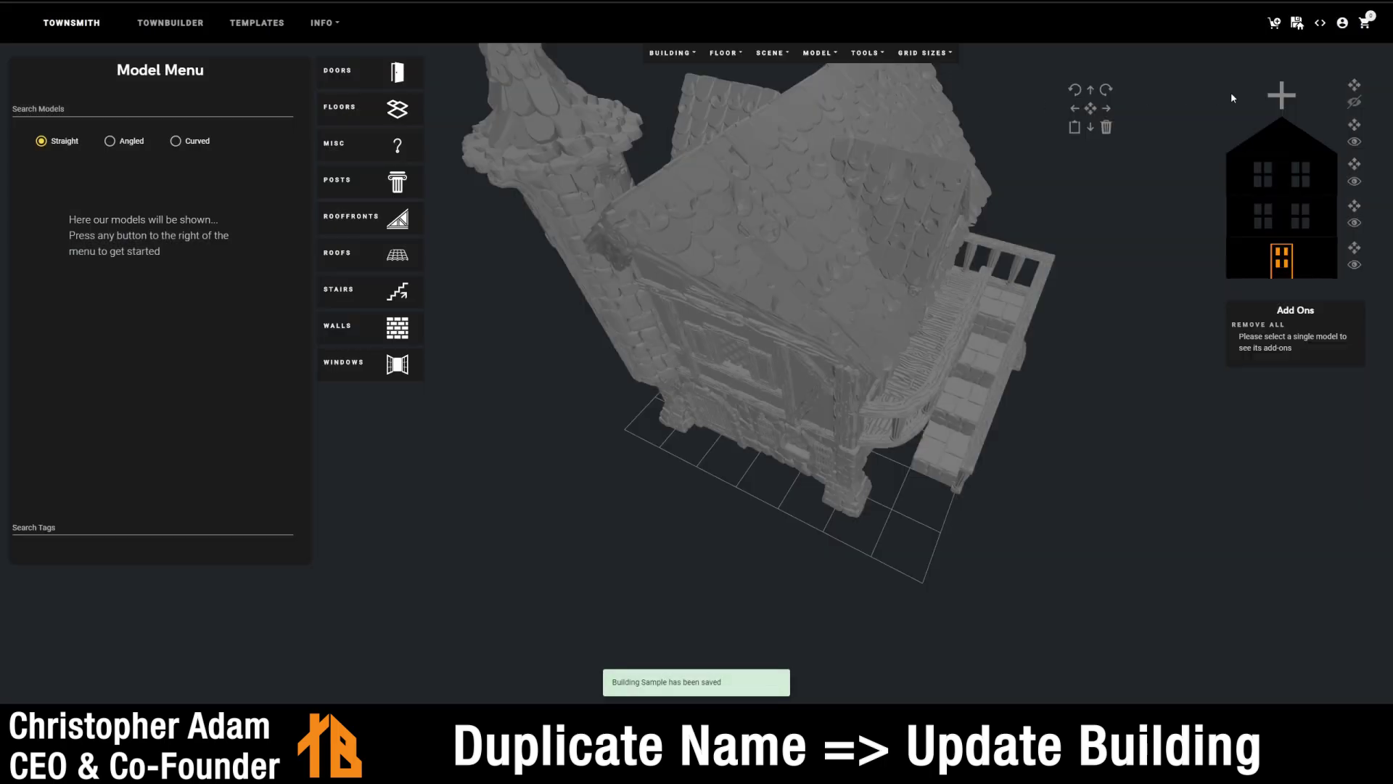
- Leave the builder for the profile page and open the list of saved buildings
left_click(1343, 26)
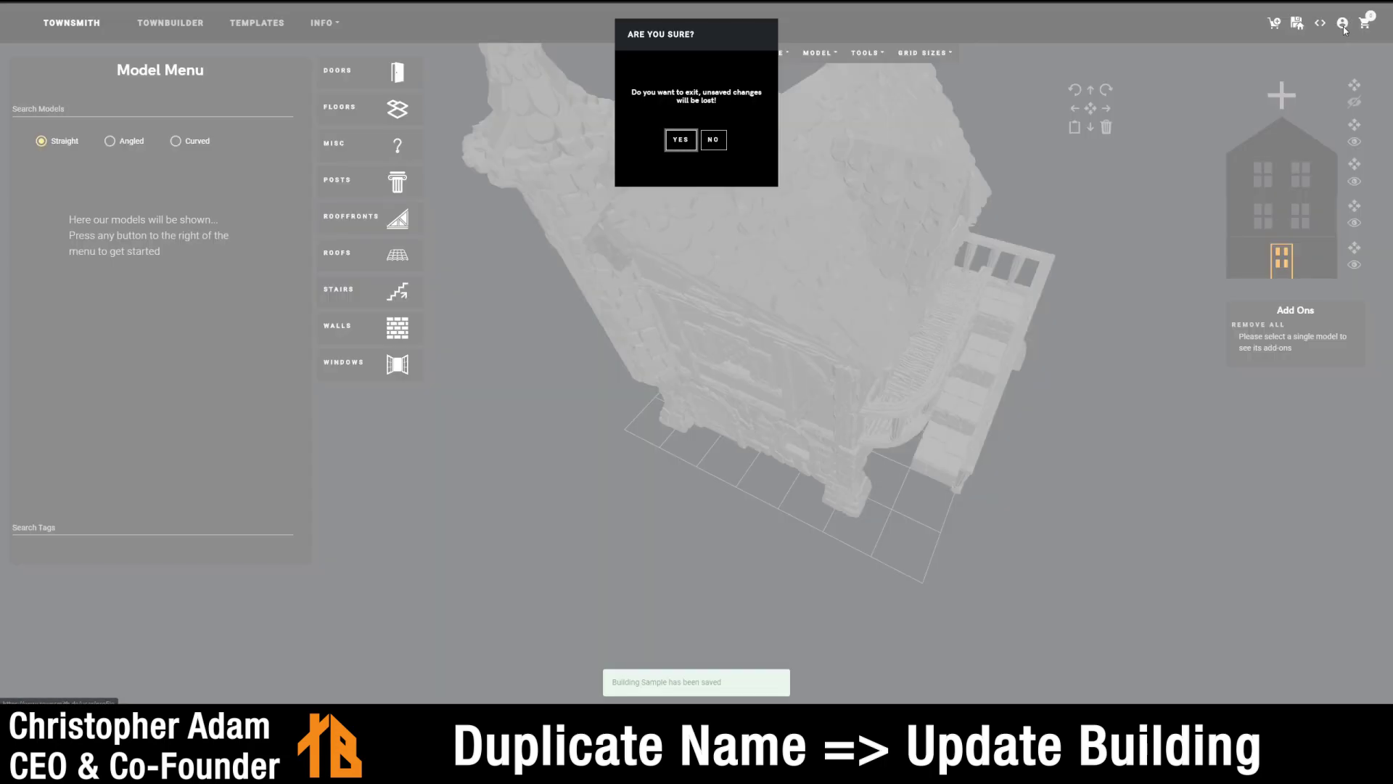
left_click(668, 137)
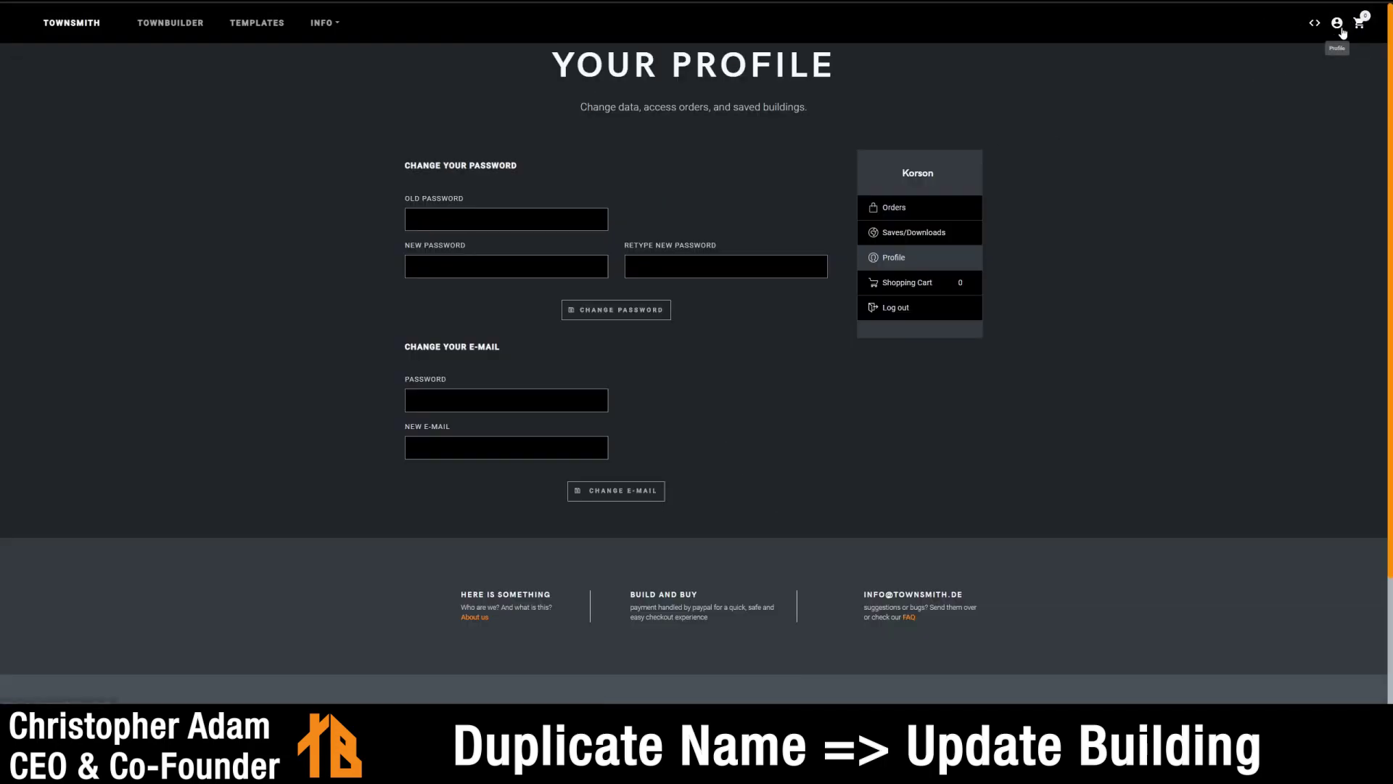
left_click(916, 233)
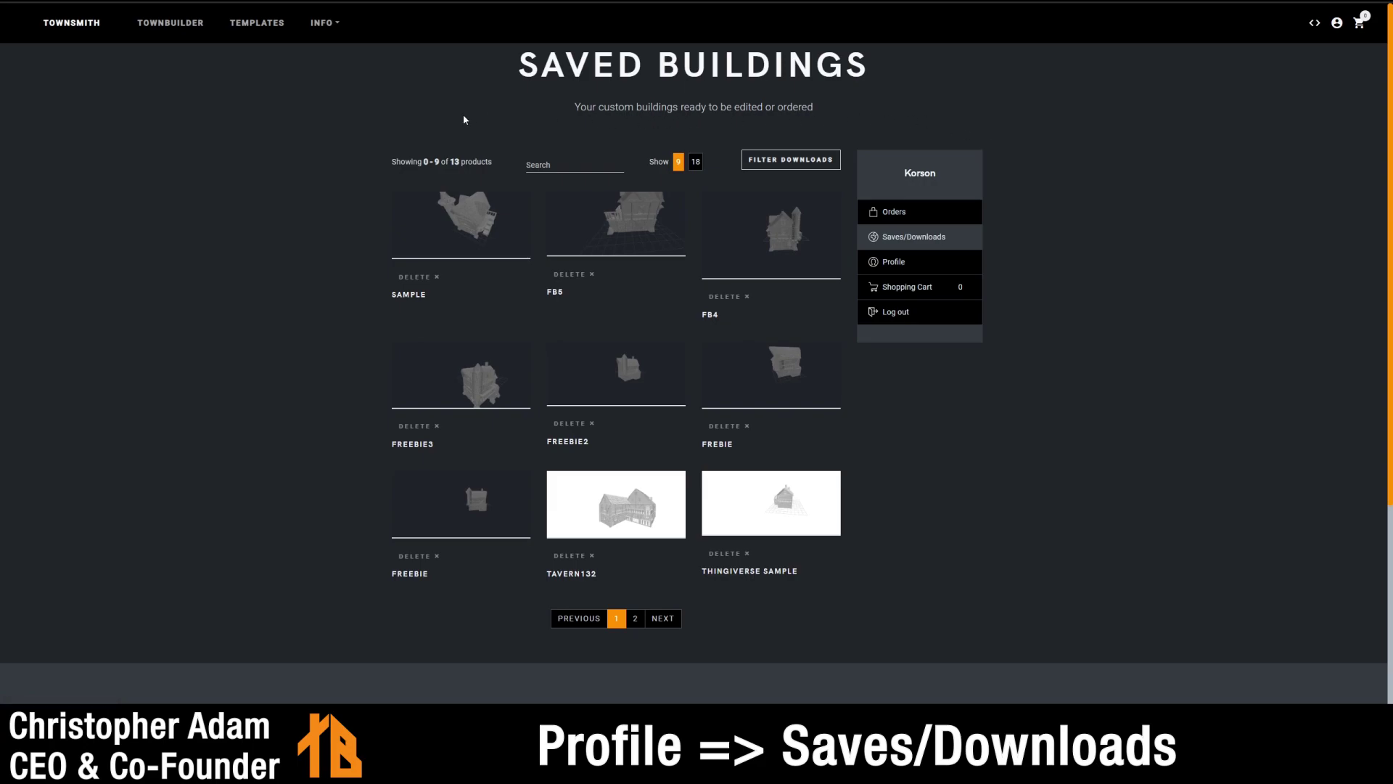
- Filter the saved buildings to the downloadable ones and download the Sample building
mouse_move(462, 230)
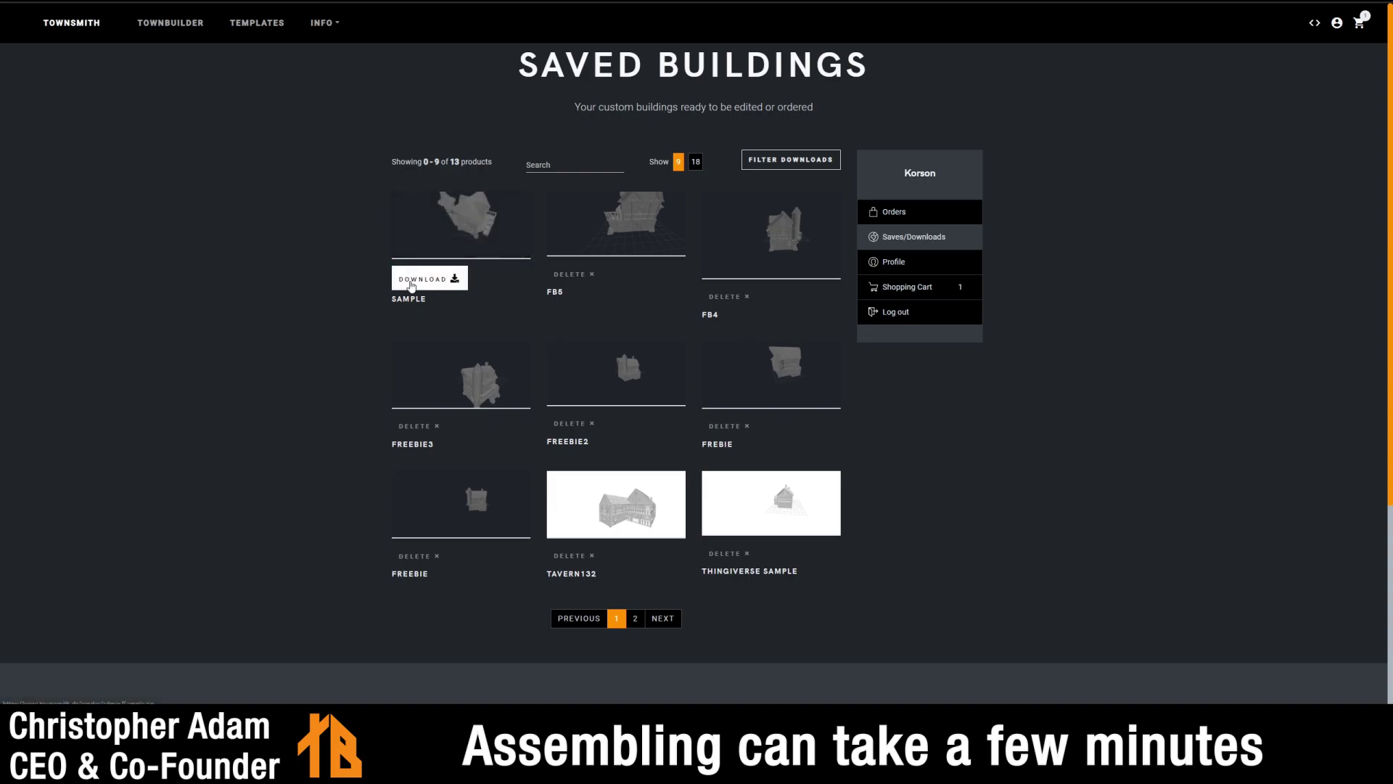
left_click(778, 163)
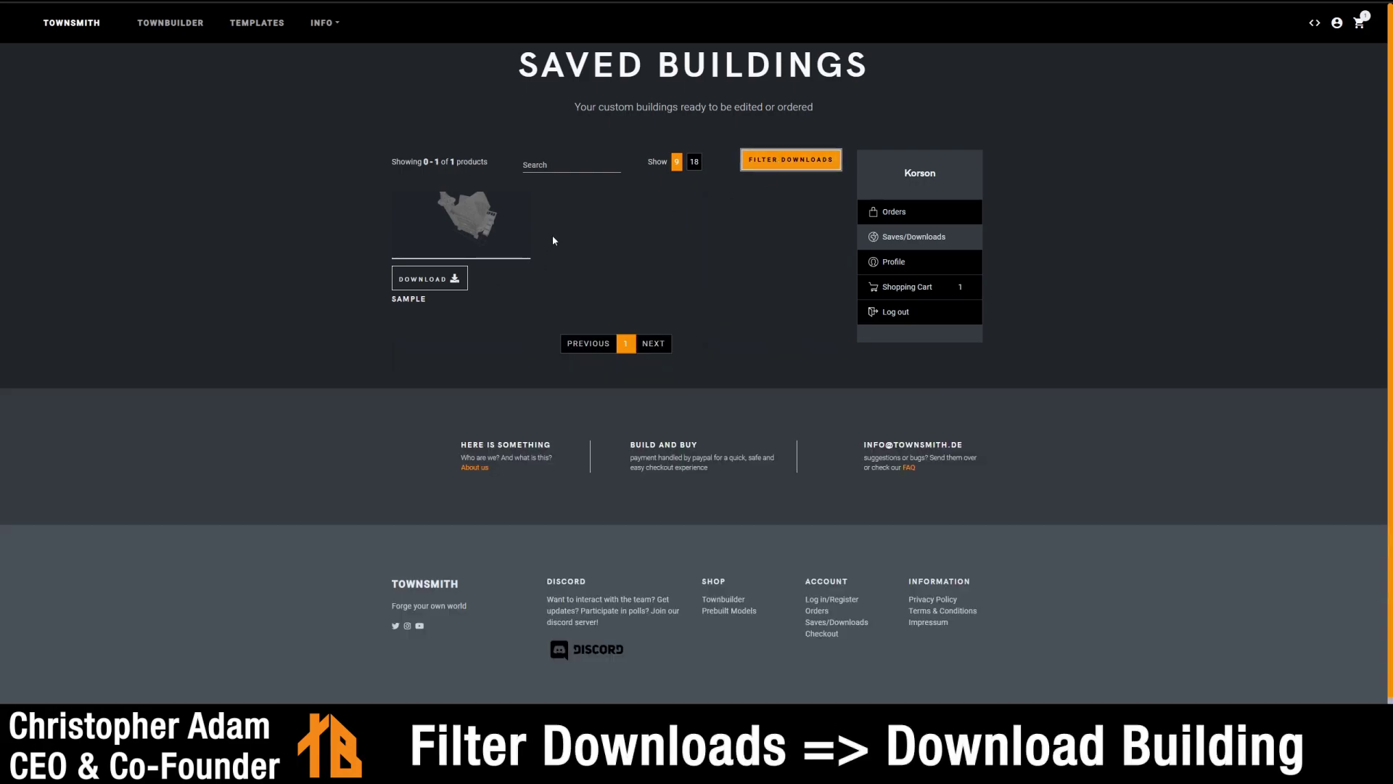
left_click(430, 285)
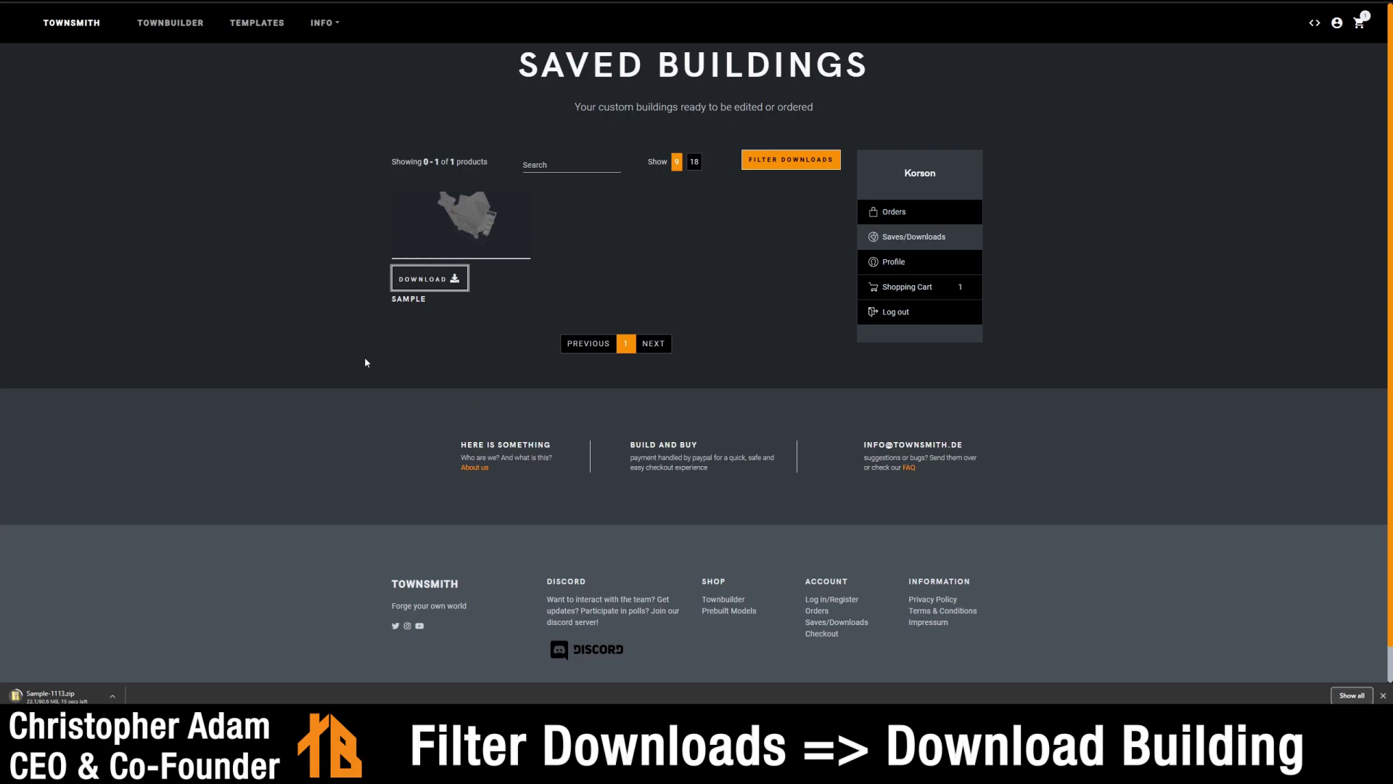
left_click_drag(365, 360, 166, 677)
left_click(311, 461)
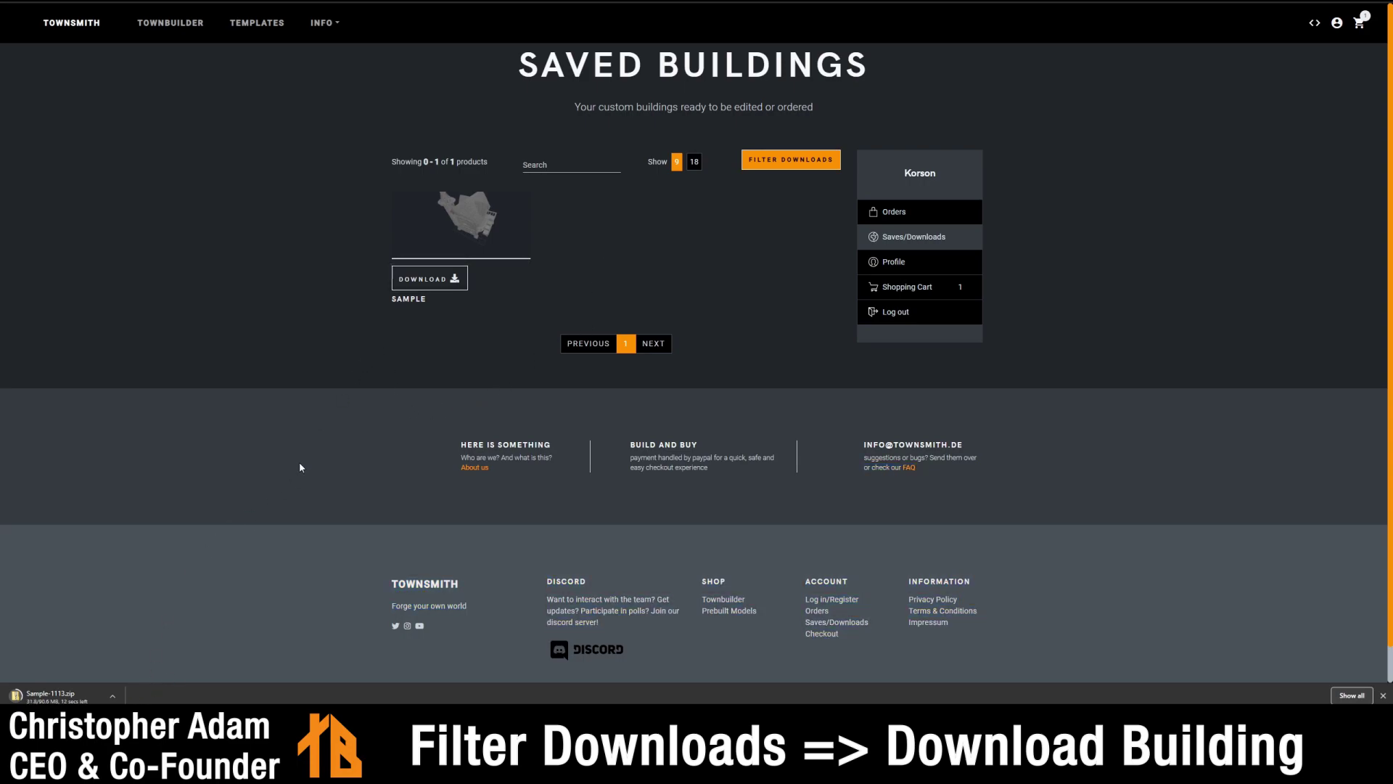